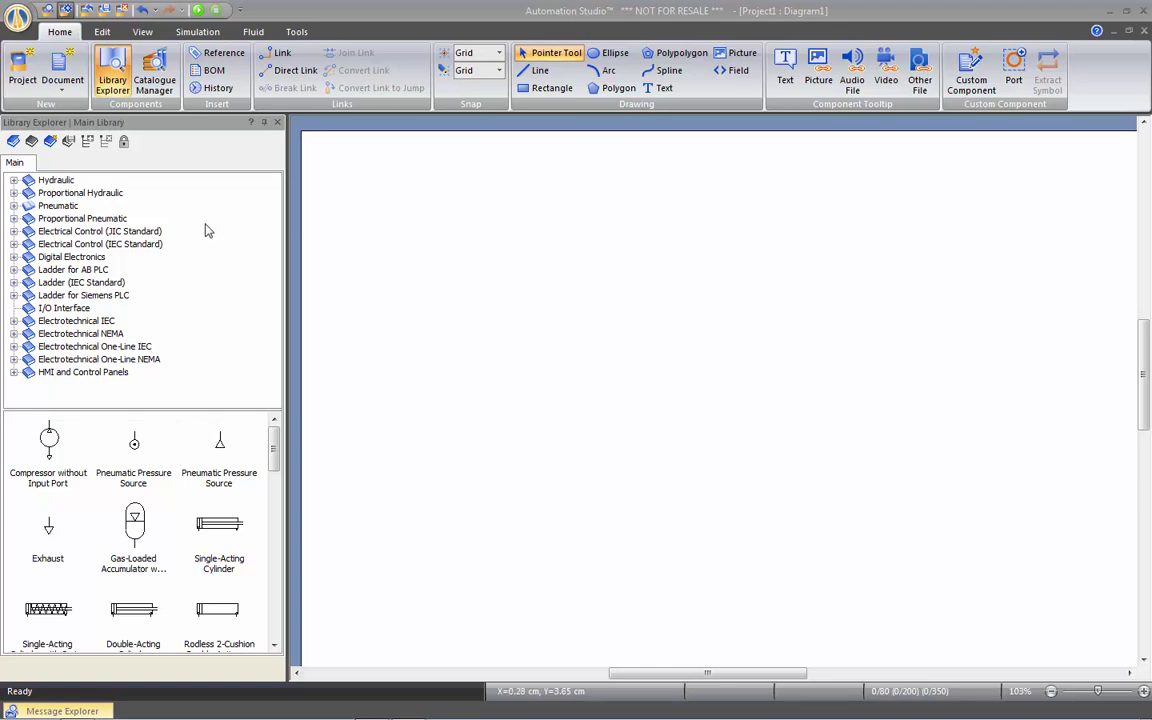
- Place a double-acting cylinder and a 5/2-way valve below it, and connect the cylinder to the valve
click(57, 207)
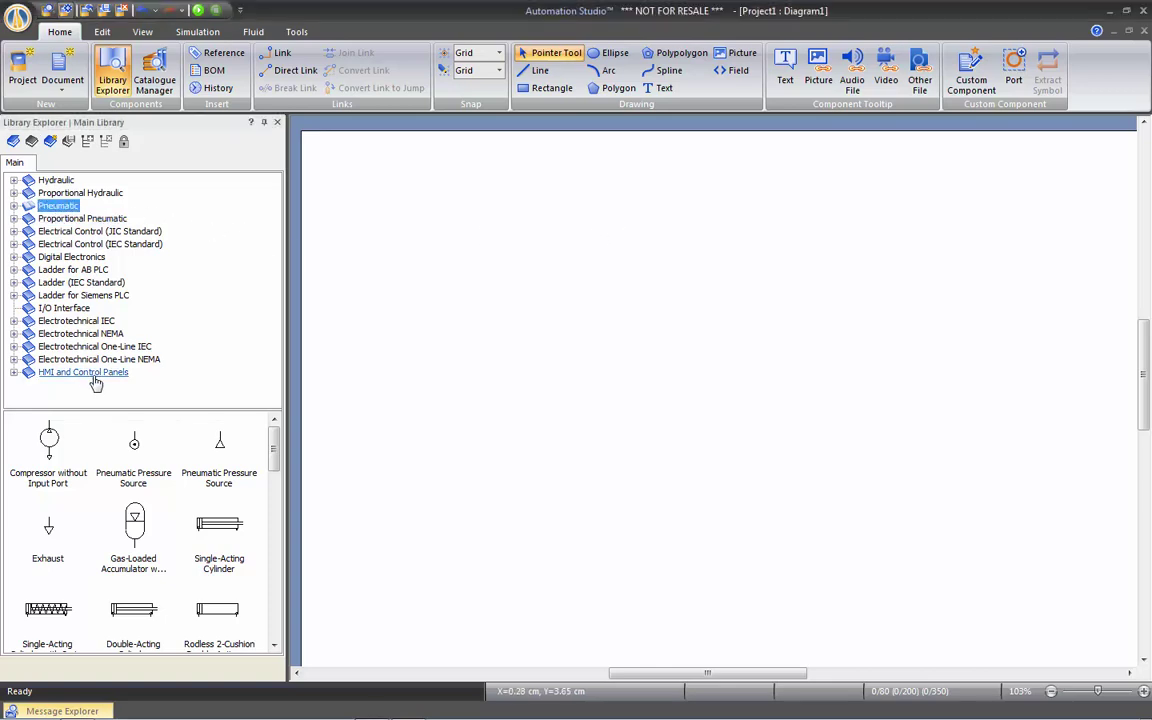
scroll(220, 470, down, 3)
drag(126, 458, 695, 207)
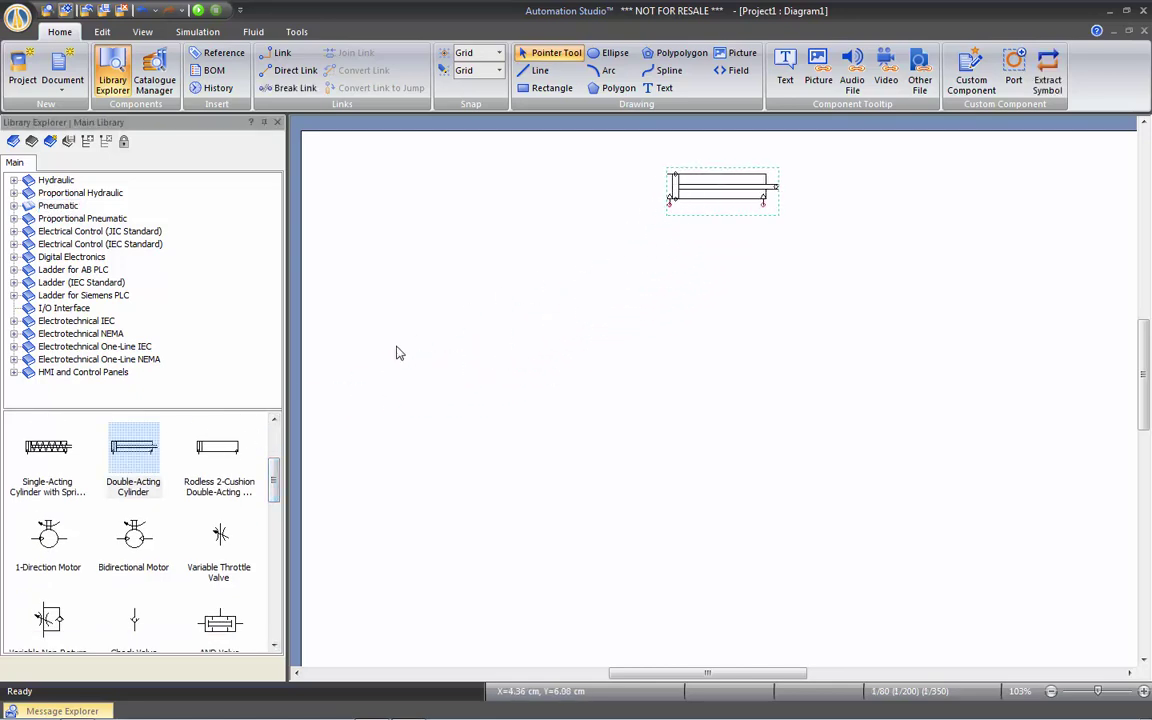
drag(278, 480, 268, 548)
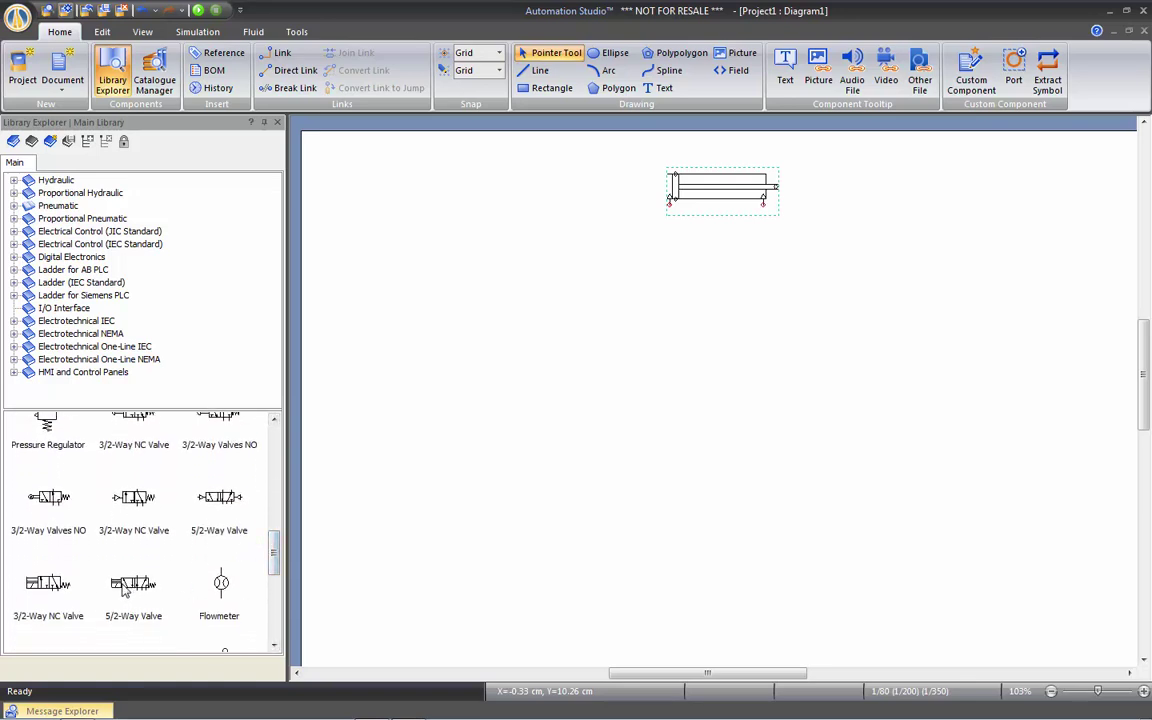
drag(124, 589, 670, 258)
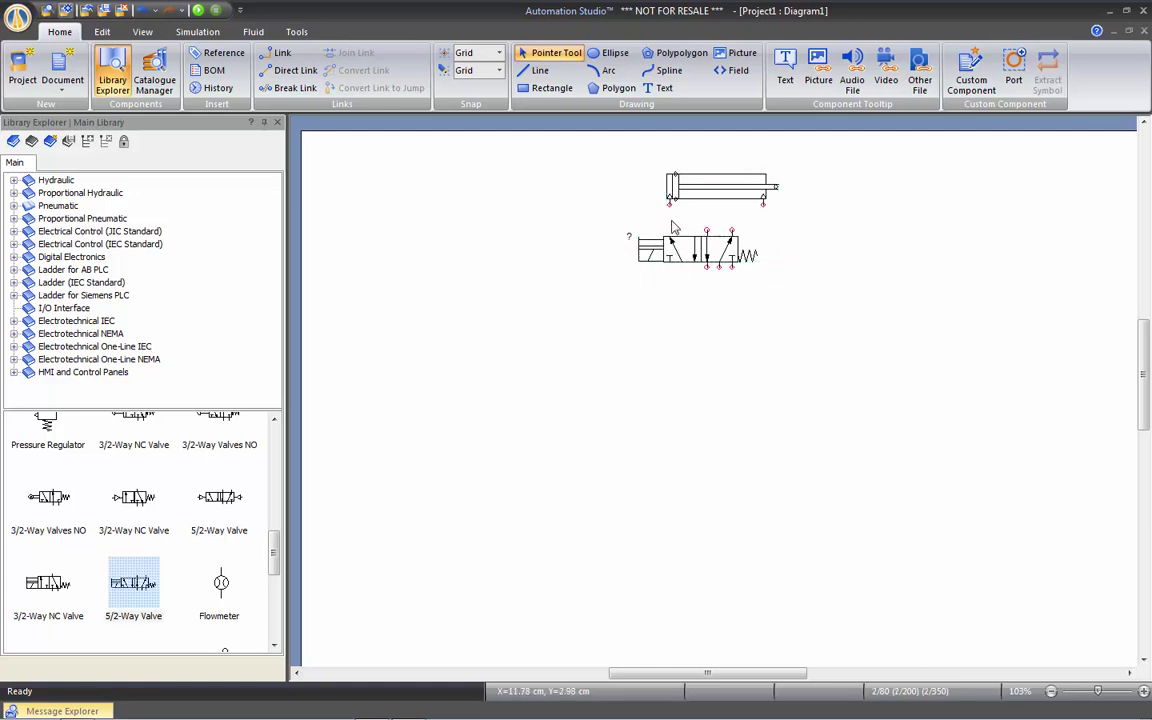
drag(669, 203, 734, 229)
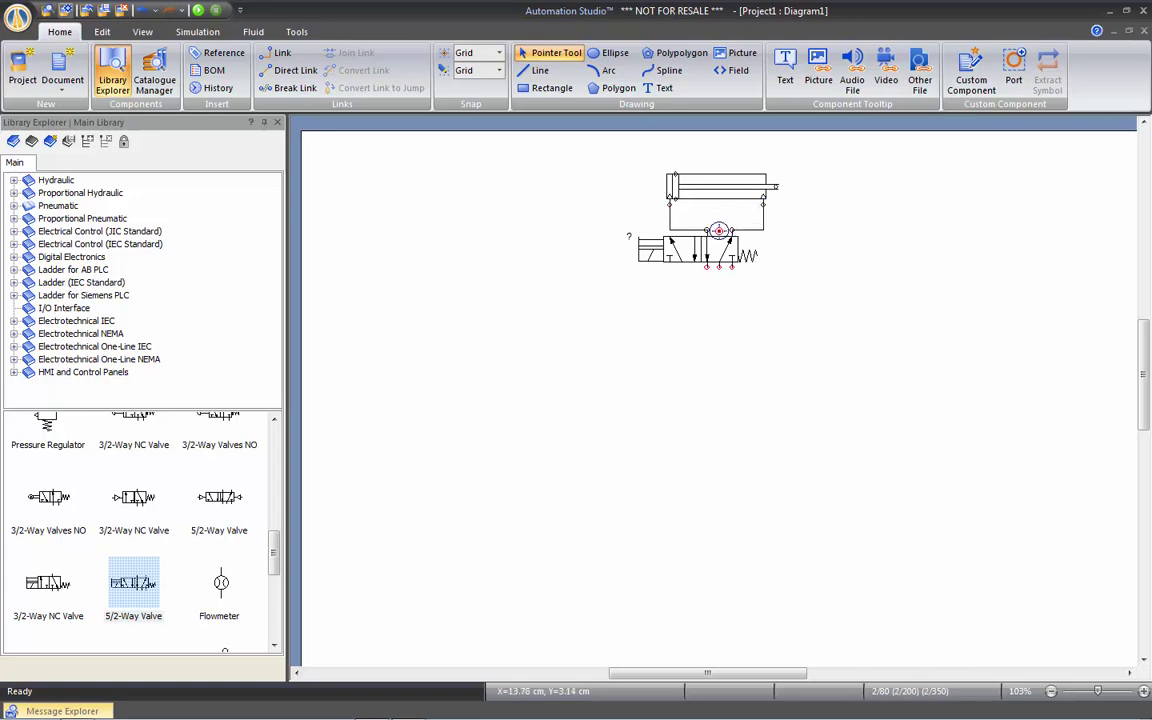
- Add a pneumatic pressure source under the valve and an exhaust on its exhaust port
scroll(247, 505, up, 6)
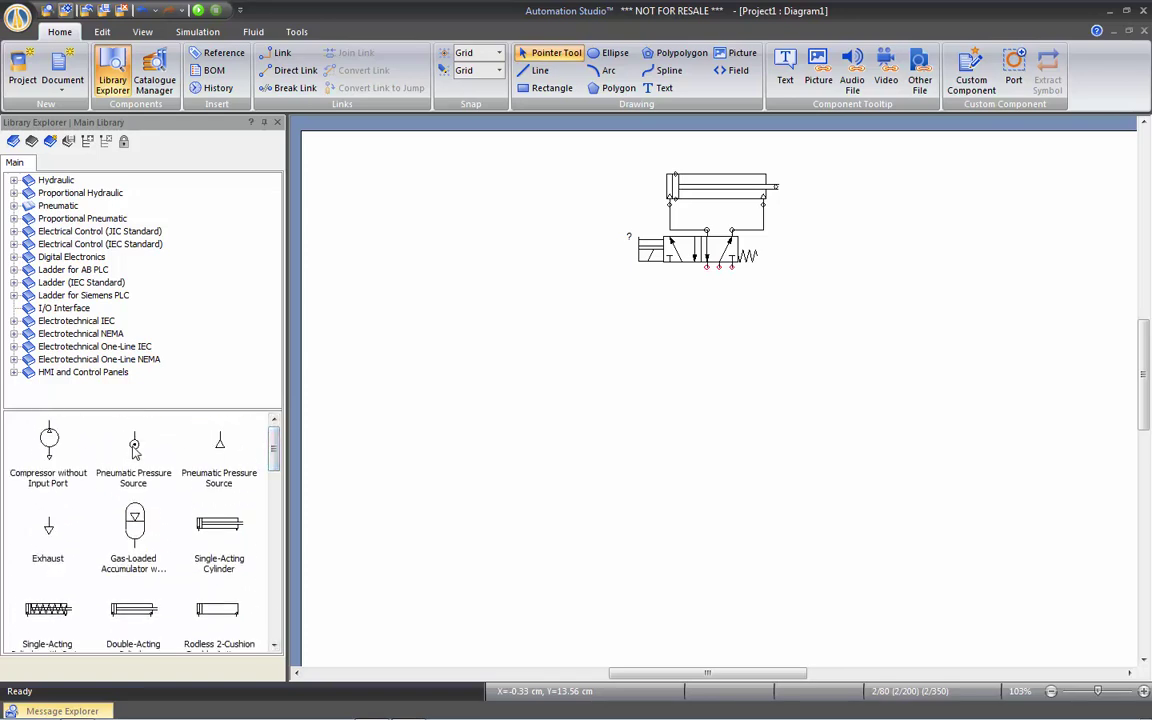
drag(136, 452, 702, 311)
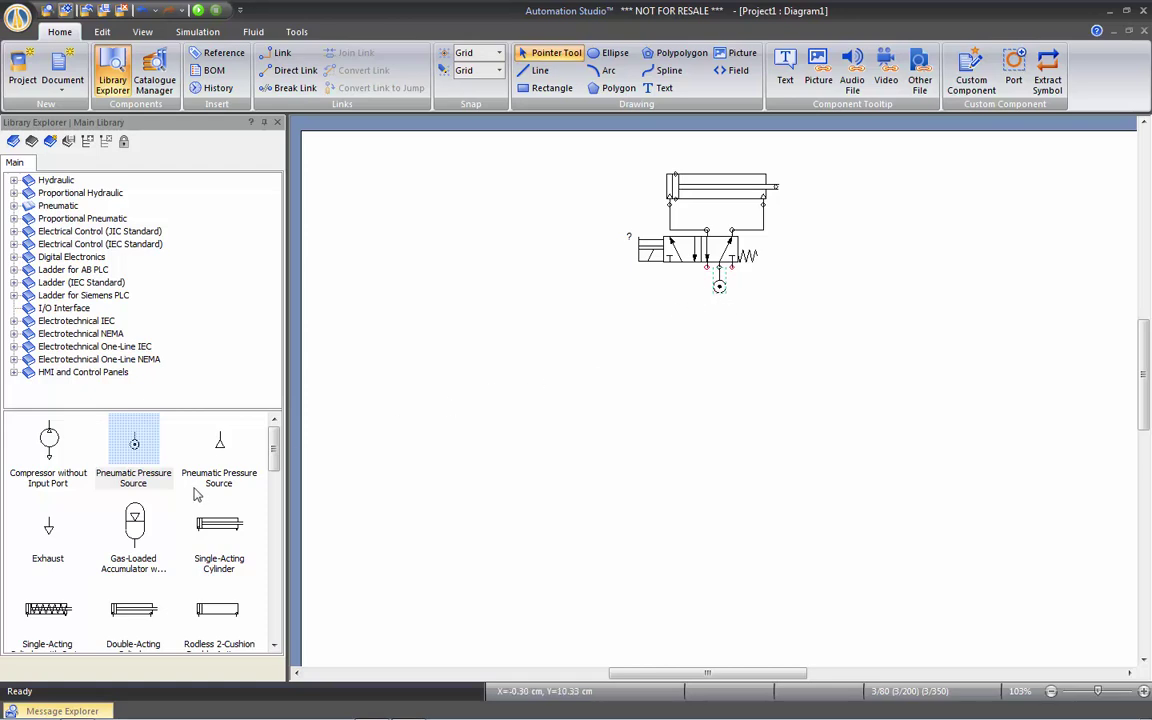
drag(107, 462, 705, 288)
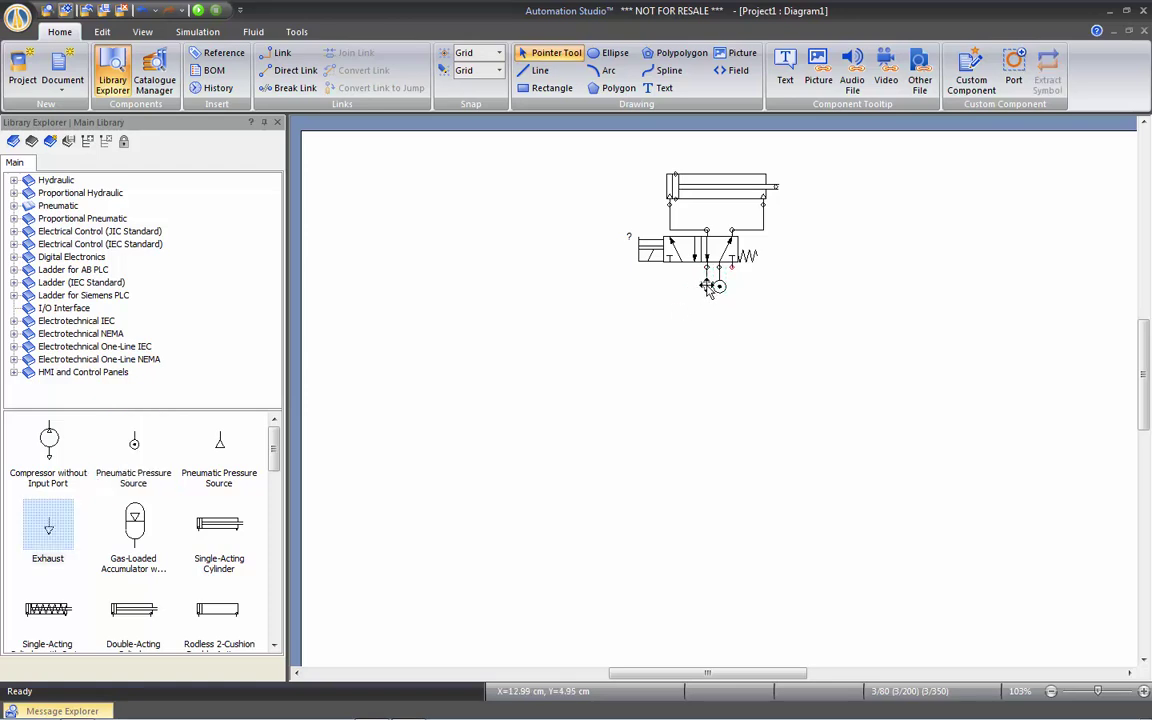
drag(706, 287, 732, 303)
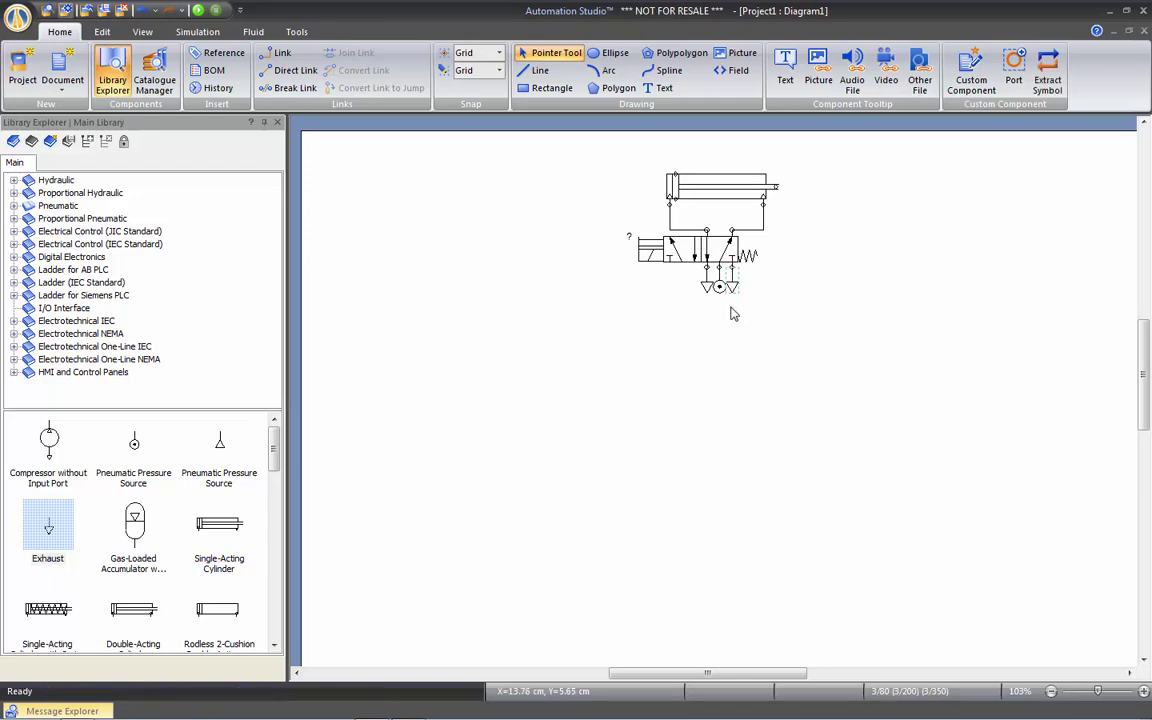
click(683, 290)
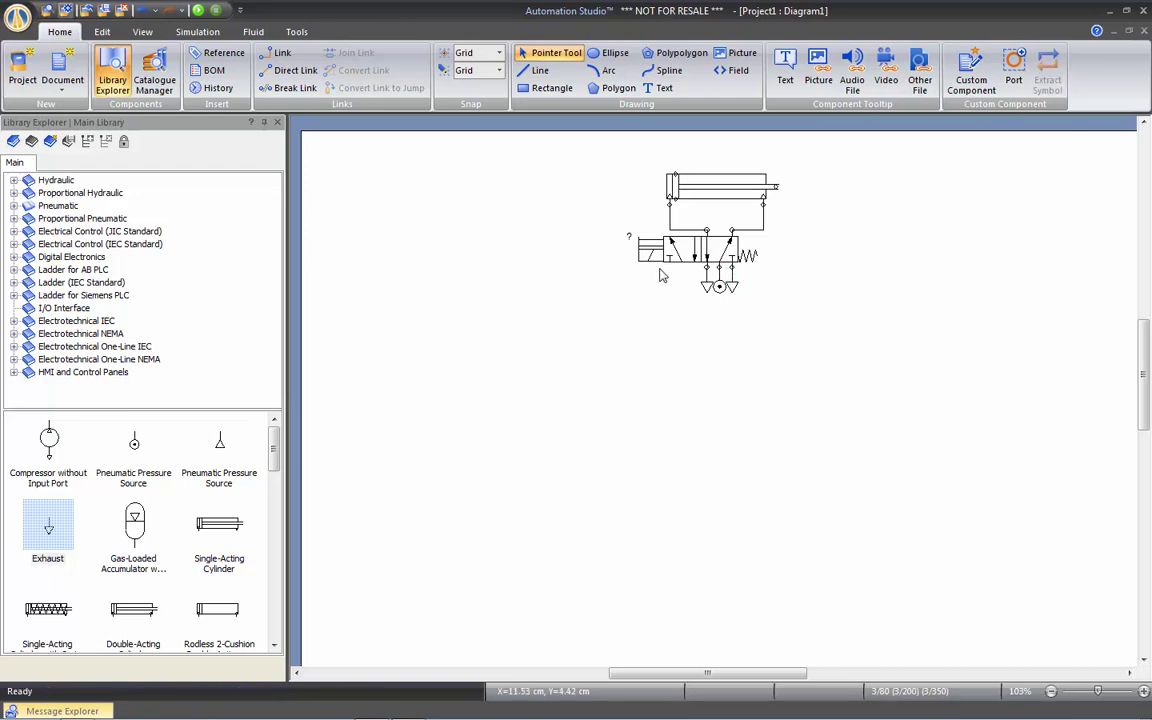
click(197, 31)
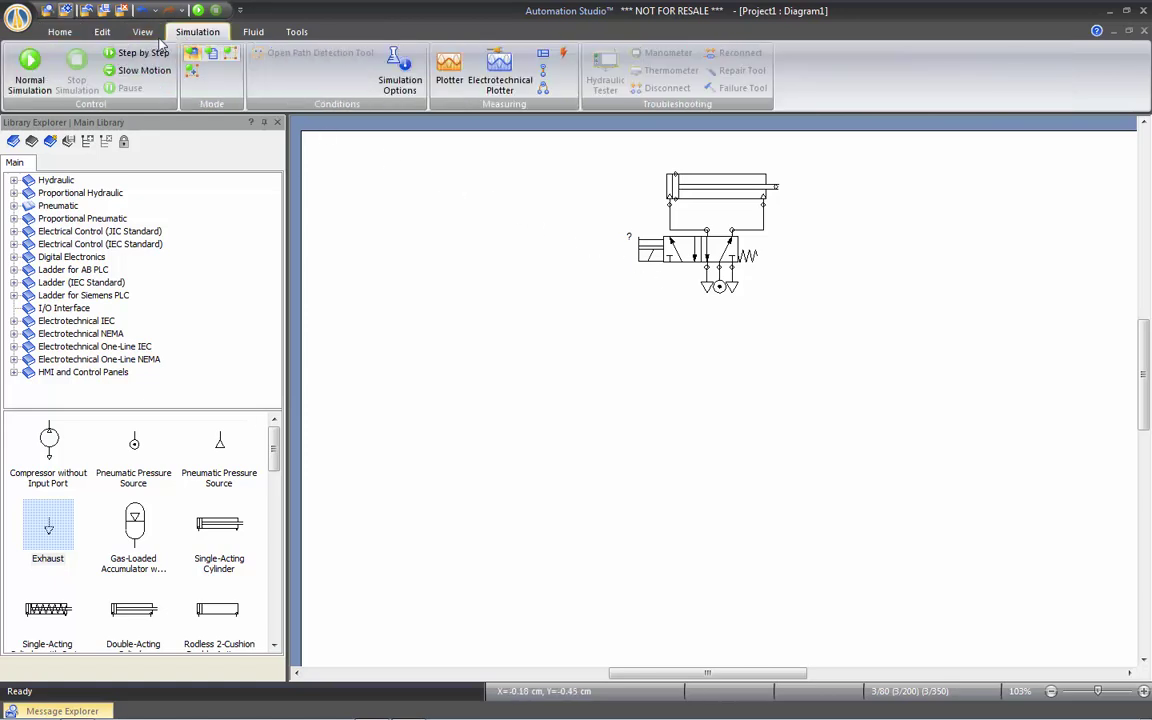
click(29, 70)
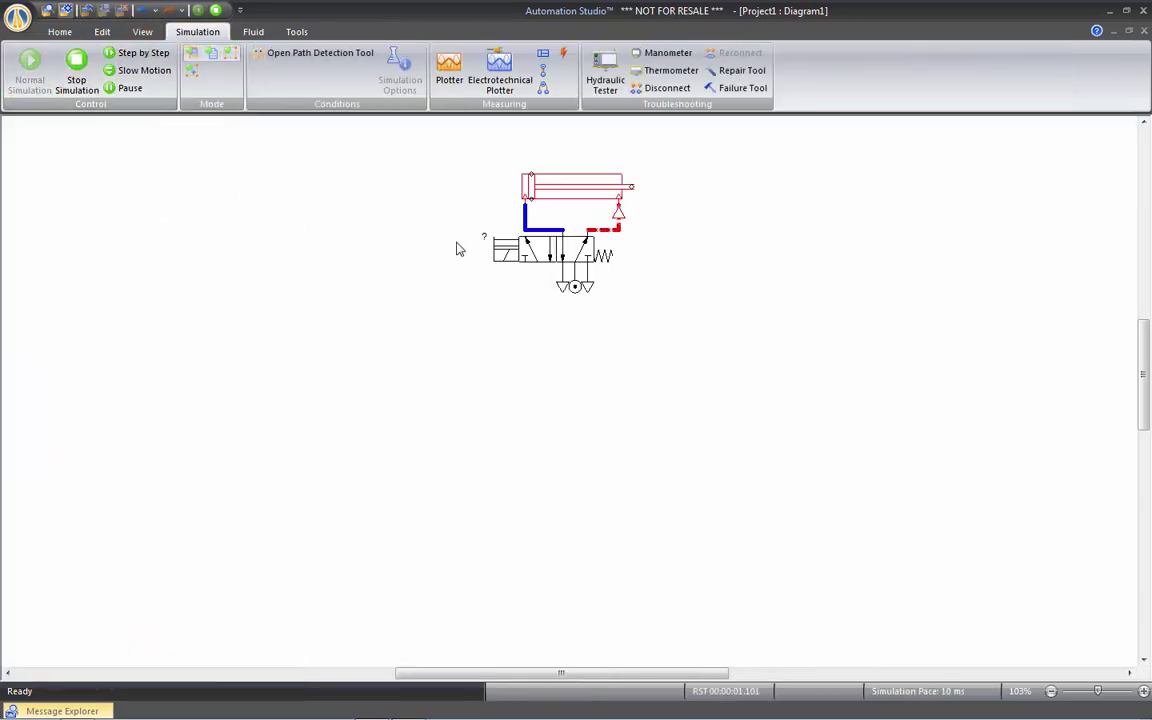
click(497, 250)
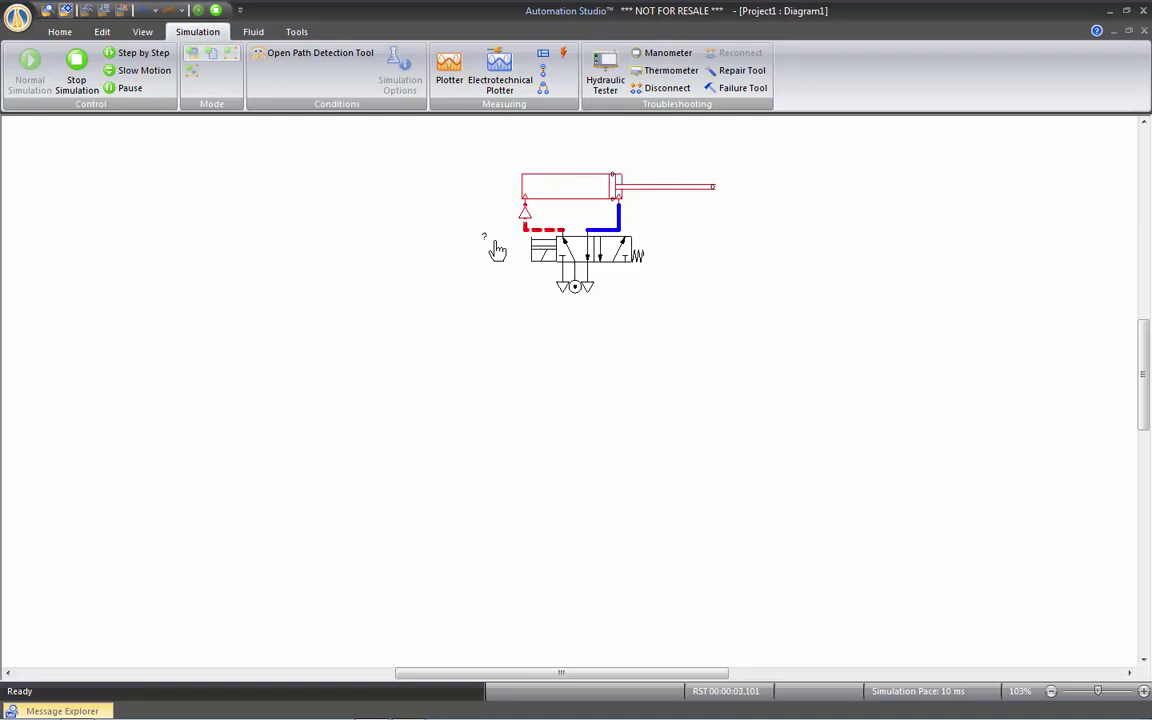
click(497, 250)
click(496, 248)
click(497, 248)
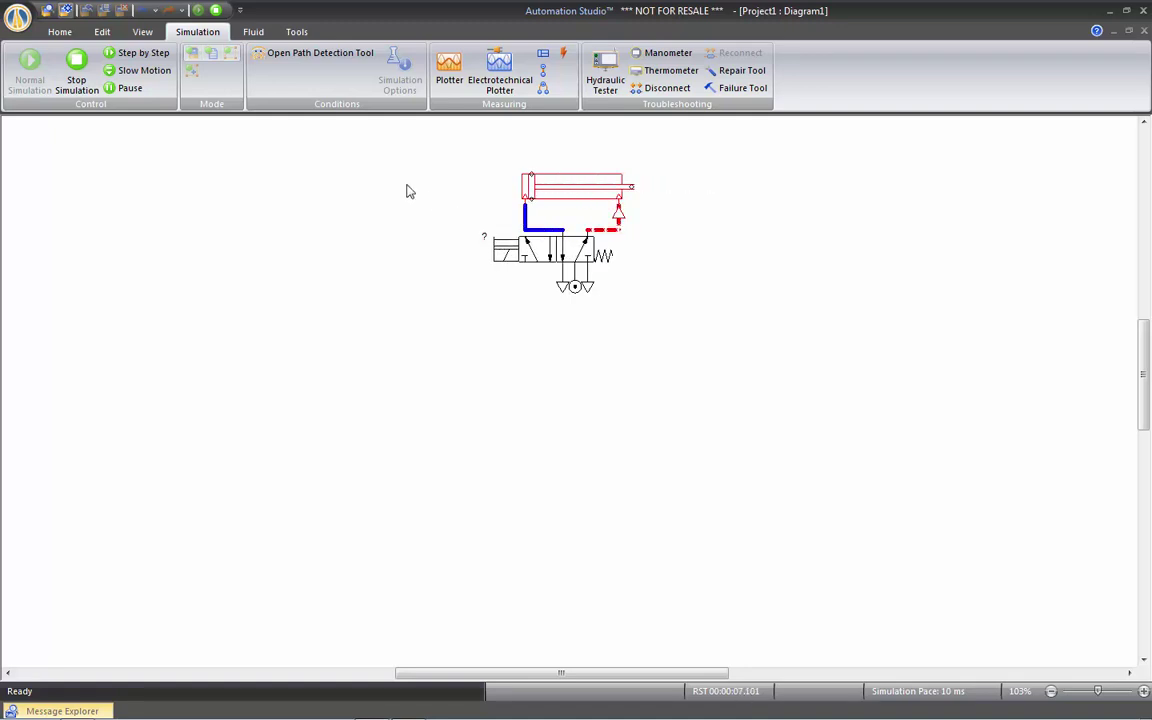
click(80, 66)
drag(716, 355, 723, 333)
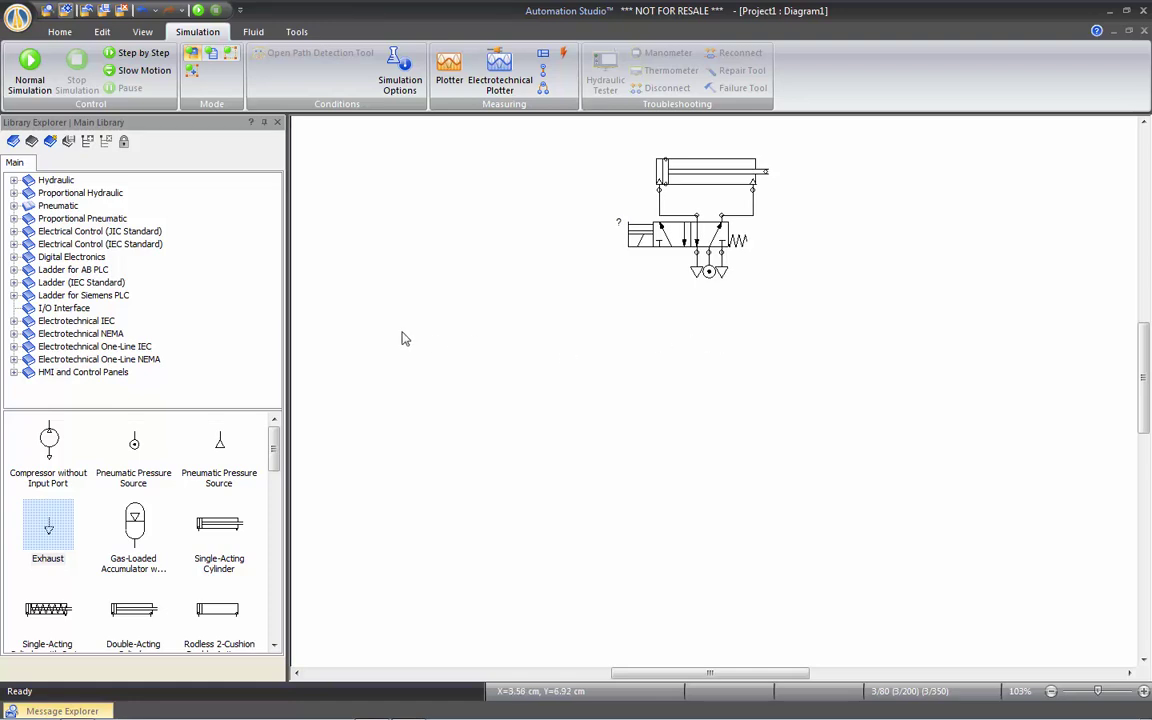
- Place an AB PLC ladder rung below the pneumatic circuit
click(70, 269)
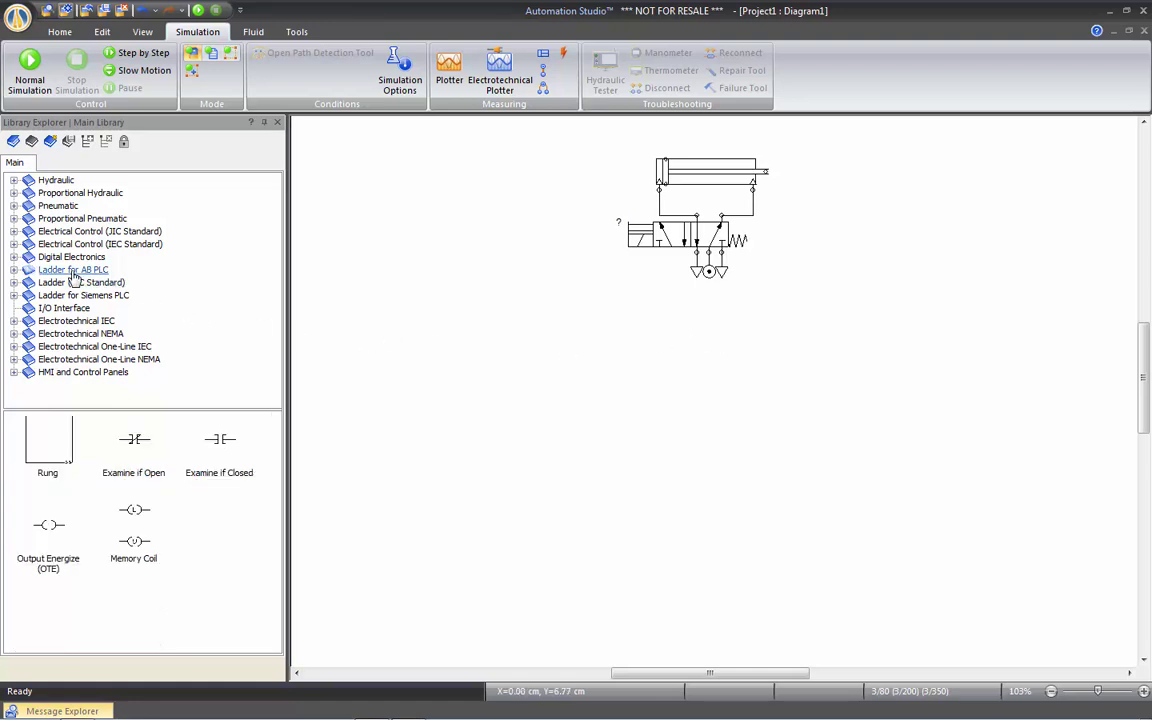
drag(29, 445, 550, 475)
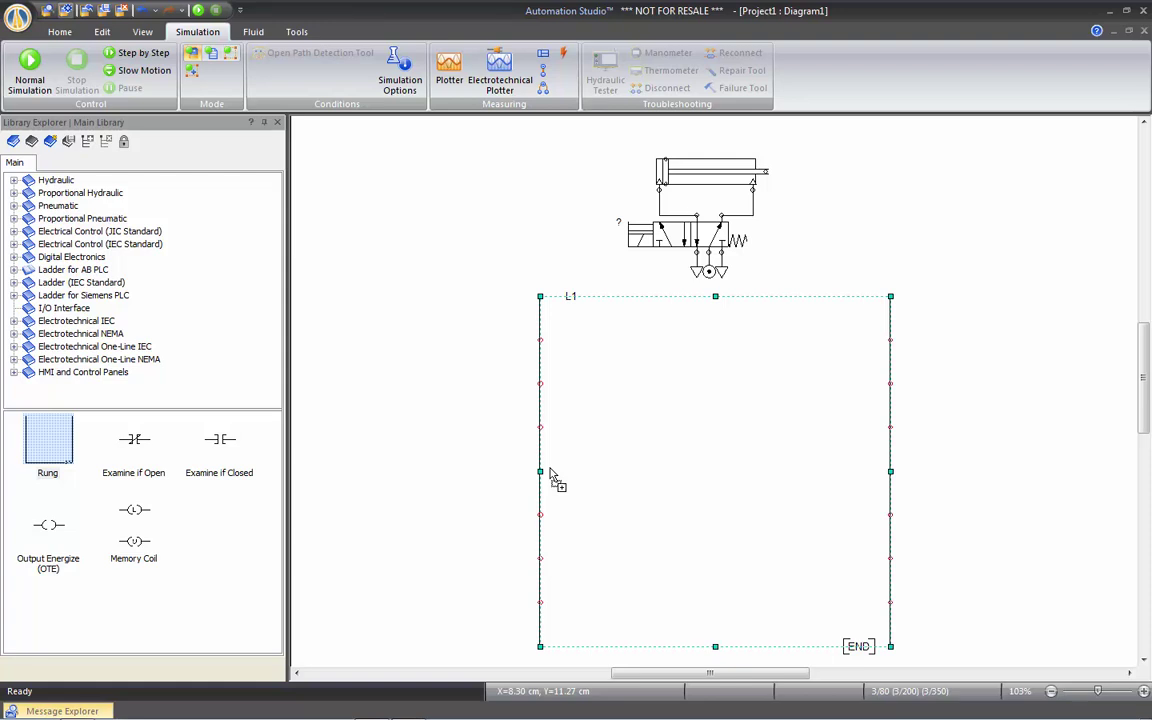
click(480, 434)
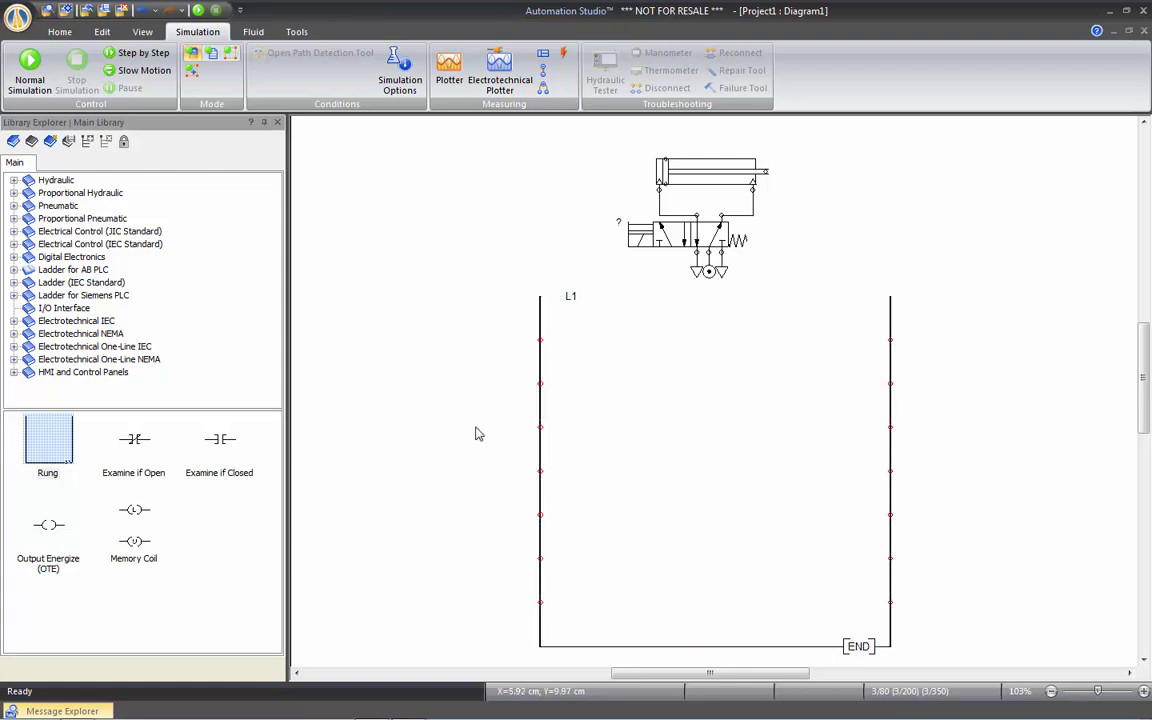
- Add a PLC input card left of the rung and a PLC output card right of it
click(14, 231)
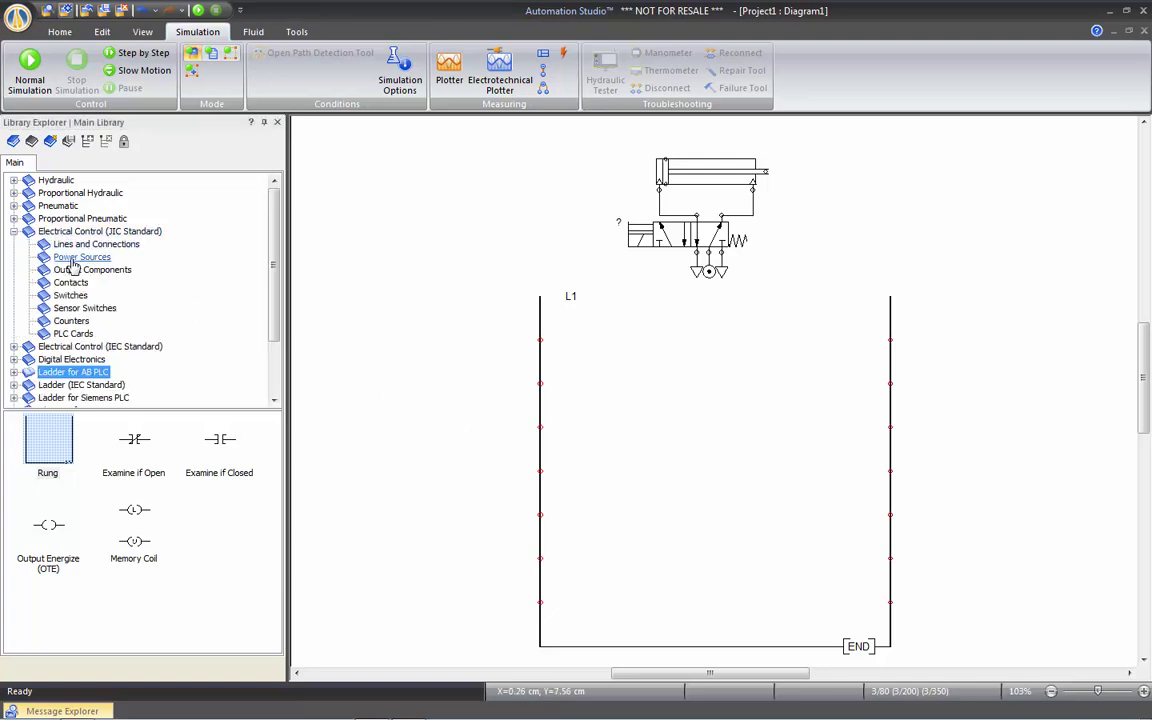
click(68, 334)
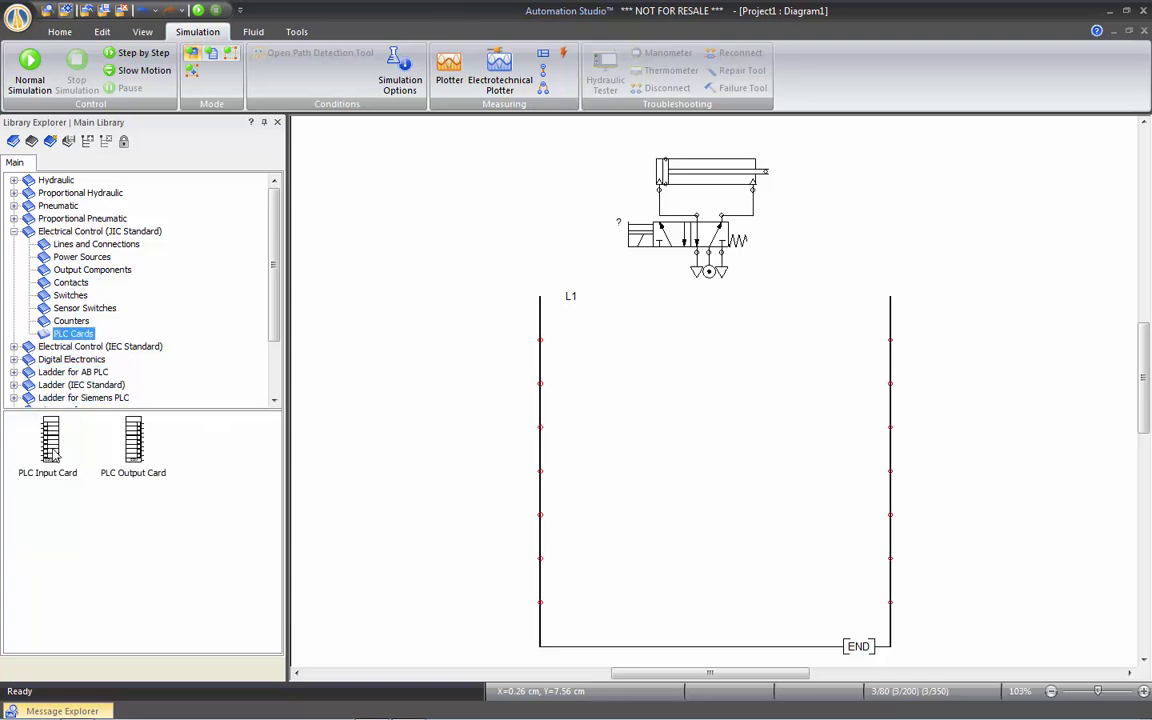
drag(55, 455, 473, 440)
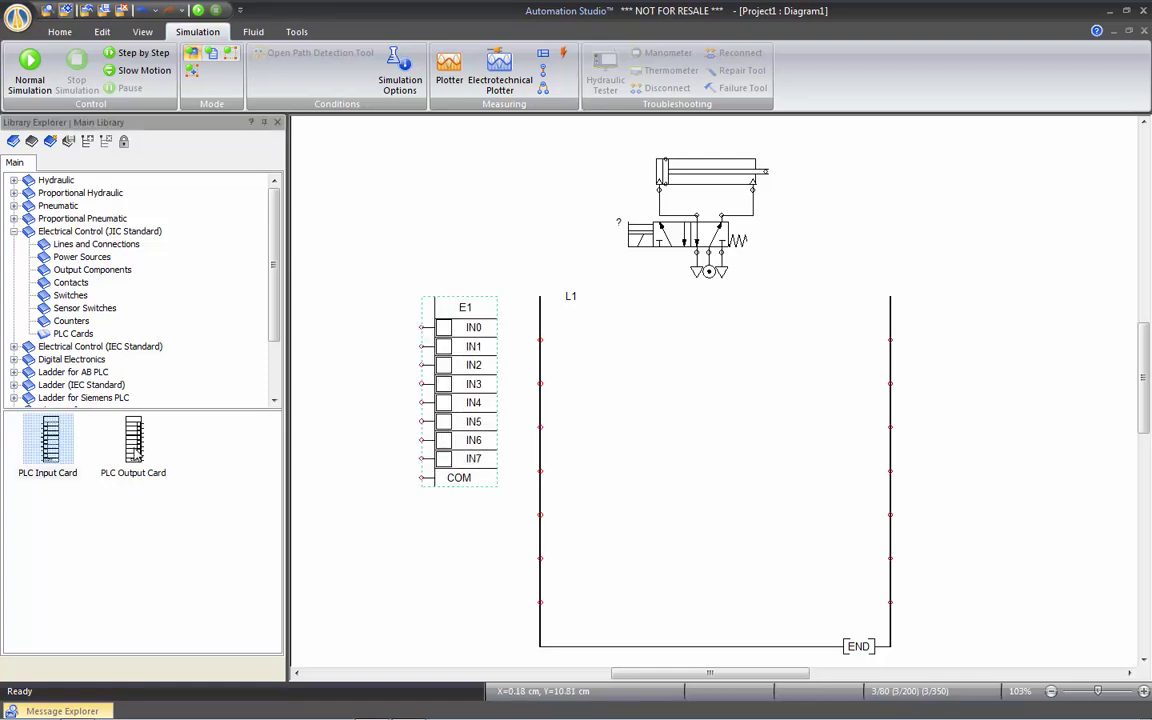
drag(50, 440, 977, 436)
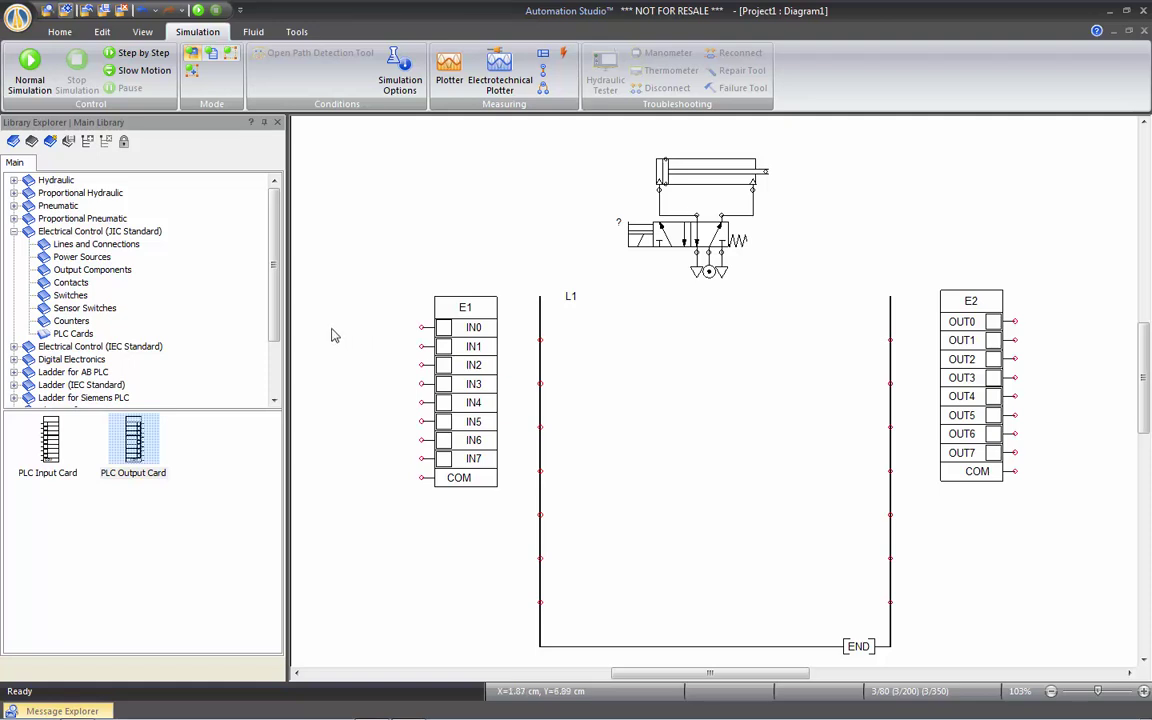
- Add a 24V supply and a 'Start' push-button at IN0, and wire a 0V common to E1's COM
click(80, 232)
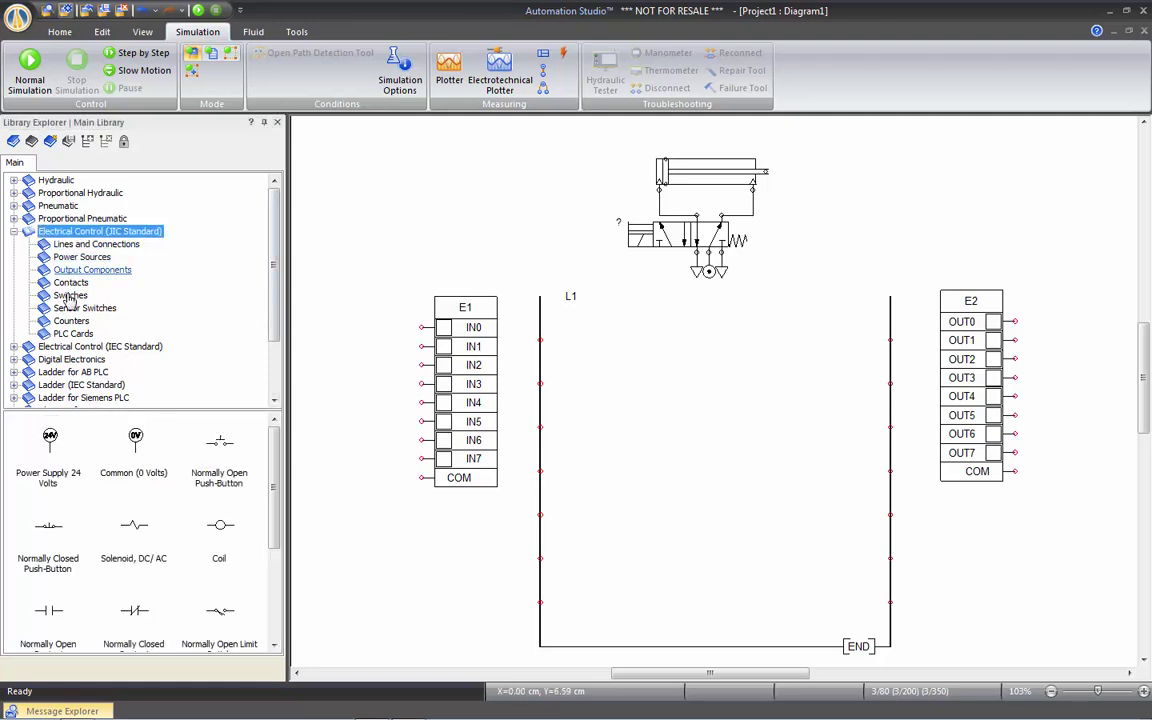
drag(52, 445, 384, 318)
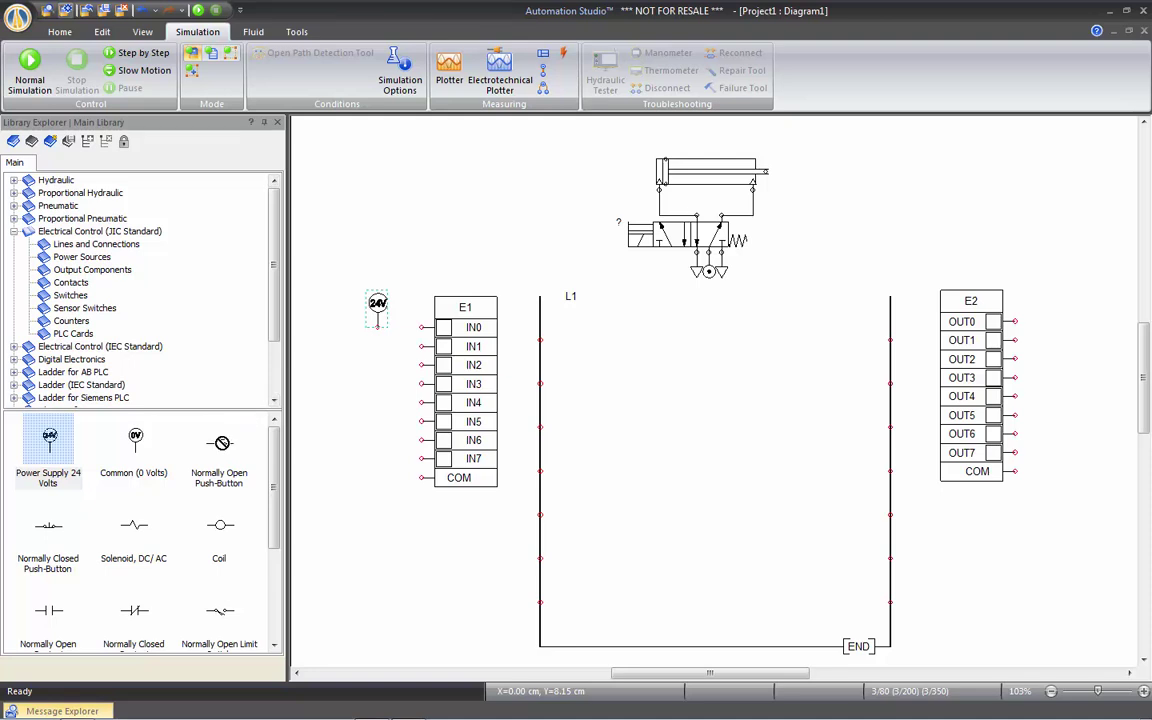
drag(196, 393, 405, 337)
text(Start)
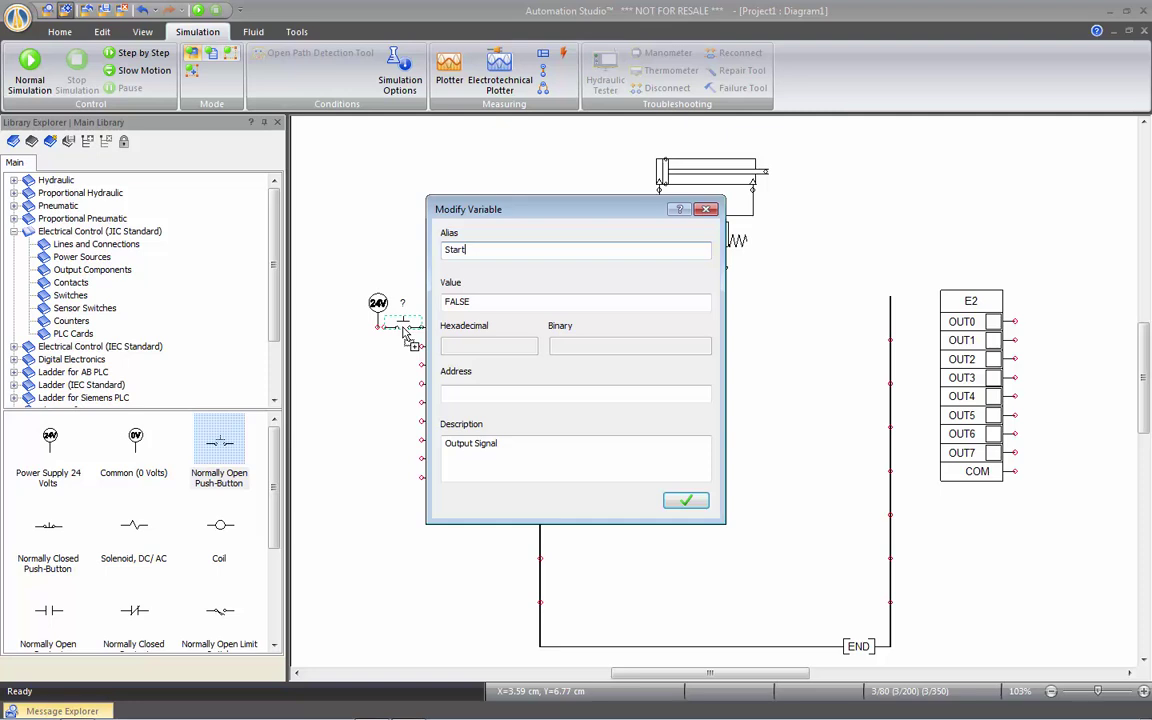
key(Return)
click(395, 338)
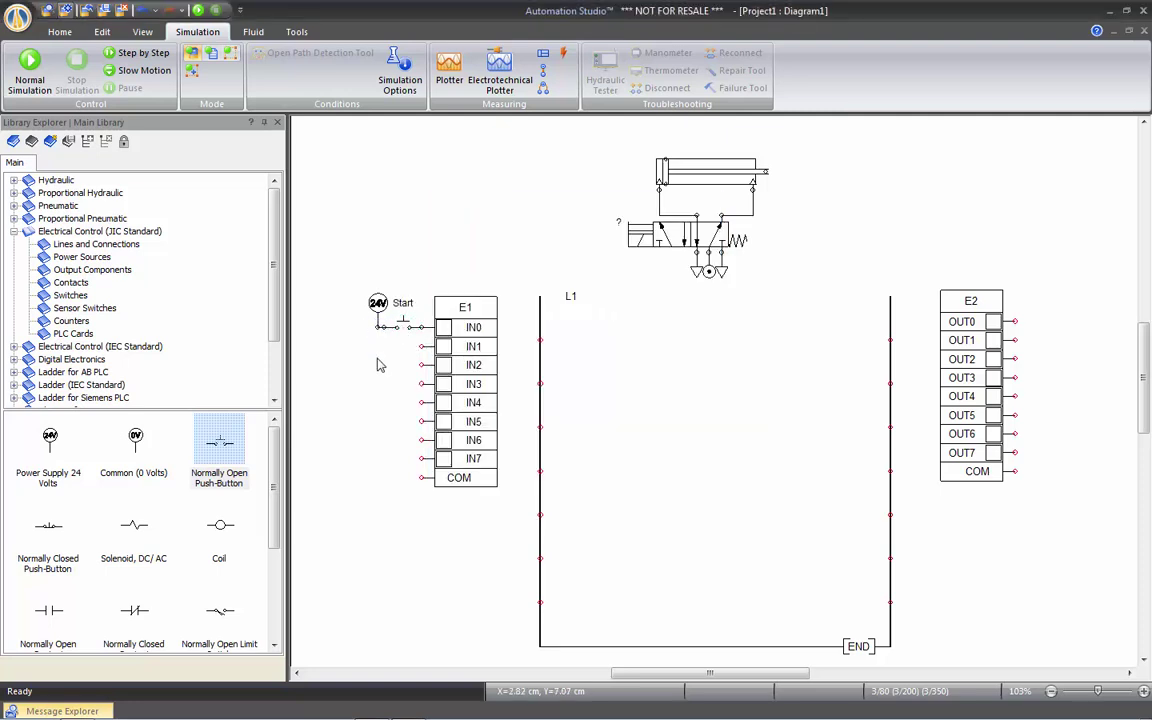
drag(219, 445, 387, 465)
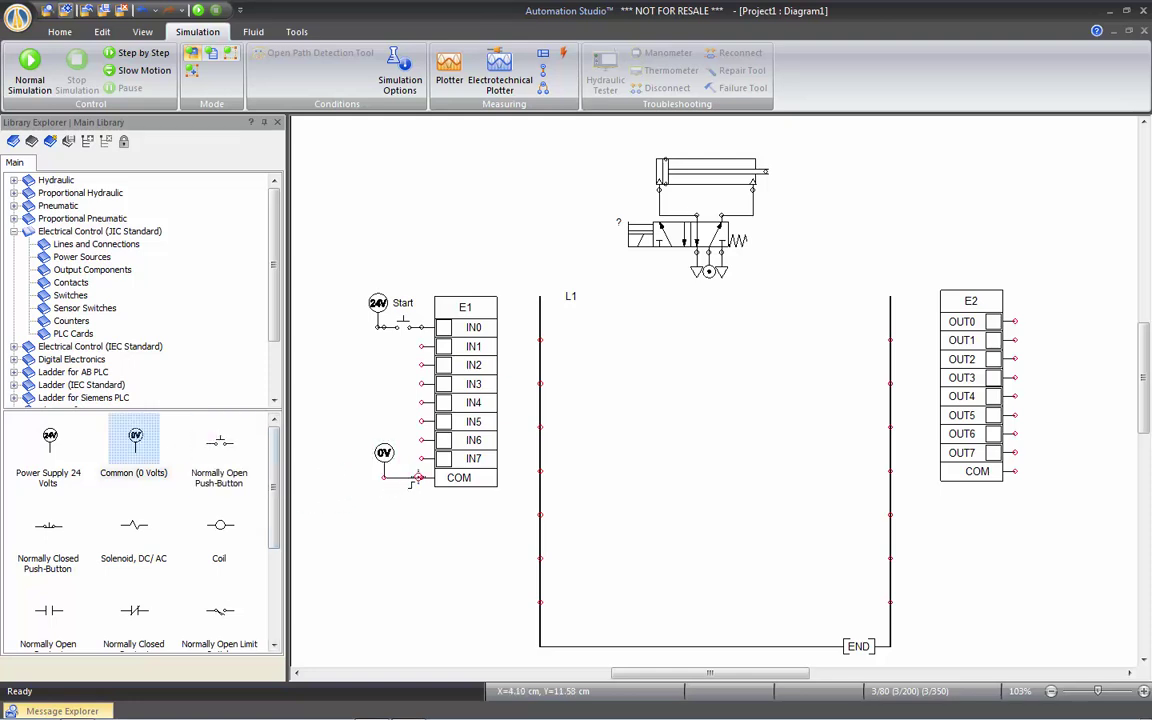
drag(384, 477, 418, 476)
- Place solenoid Sol1 on E2's OUT0, with a 24V supply beside it and a 0V common at COM
drag(135, 440, 1036, 322)
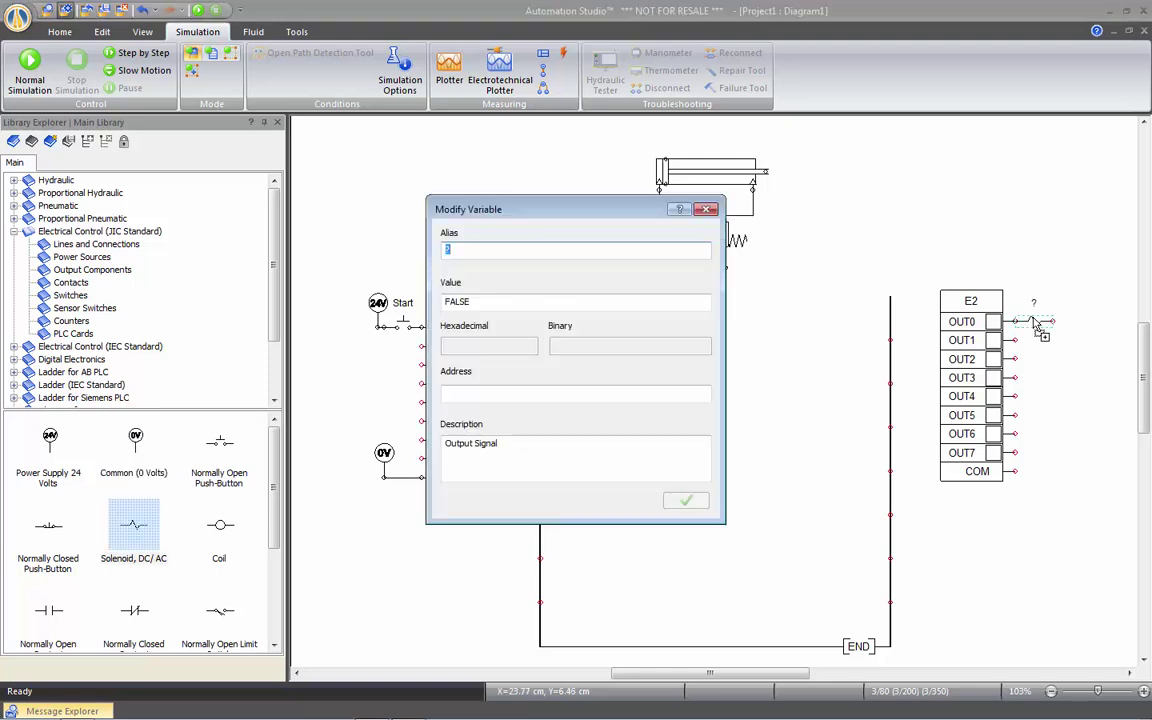
text(Sol1)
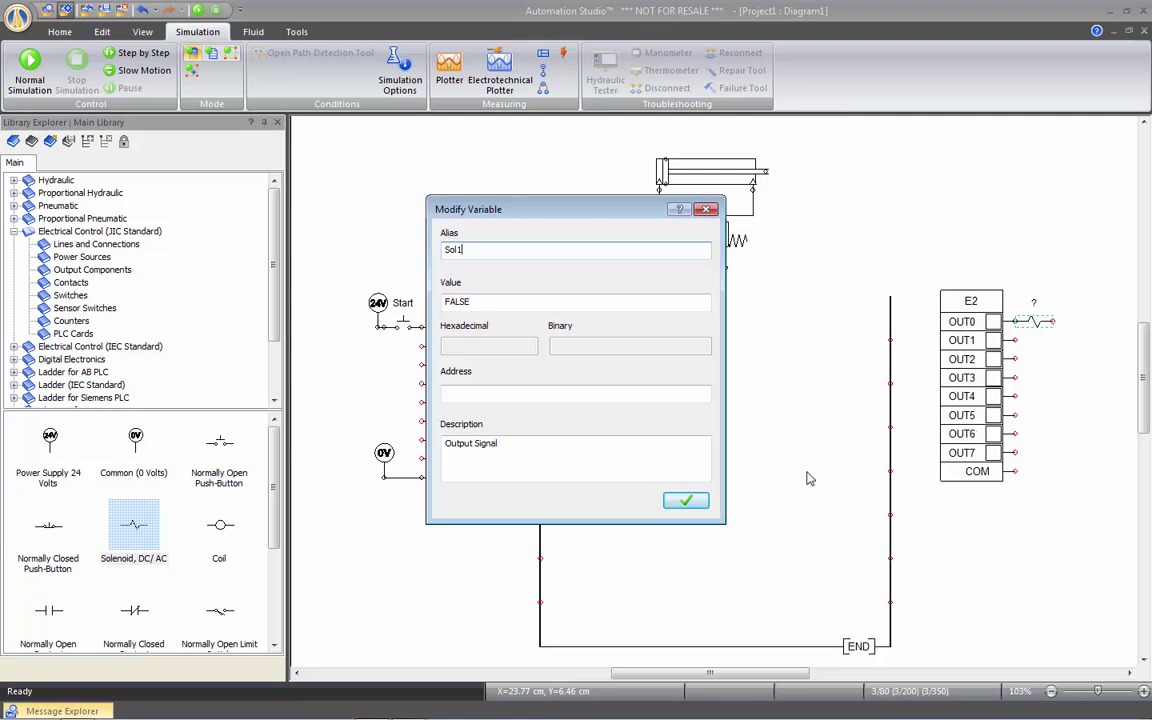
click(688, 503)
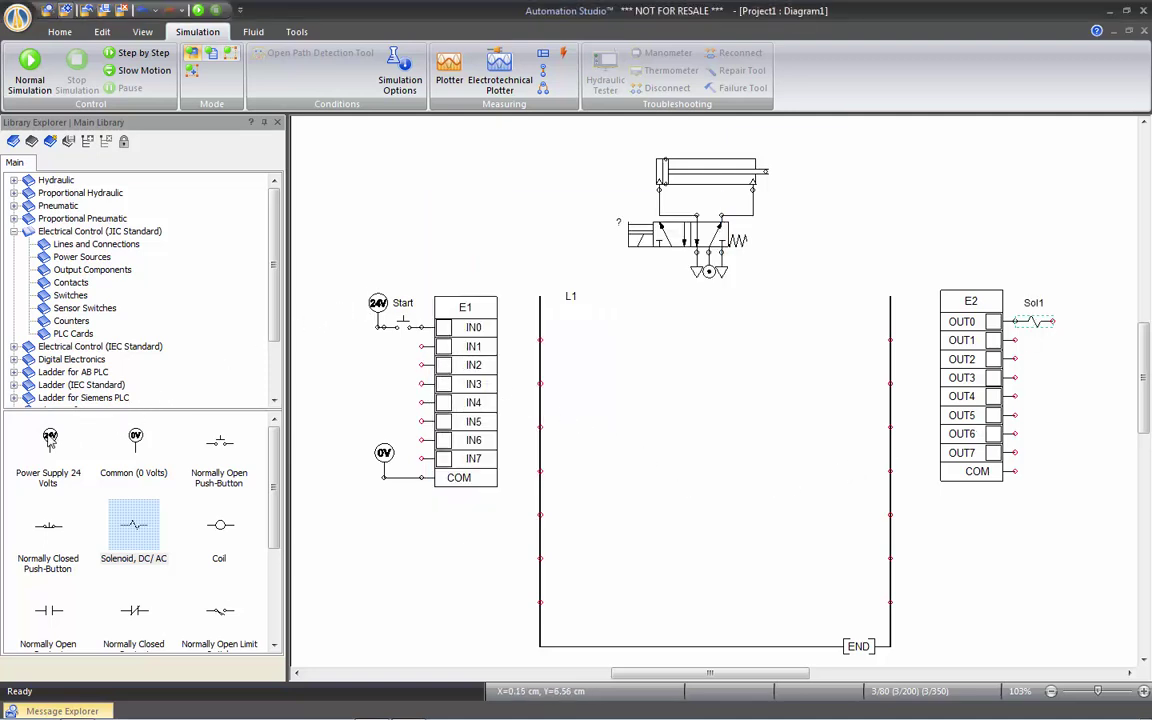
drag(50, 440, 1073, 303)
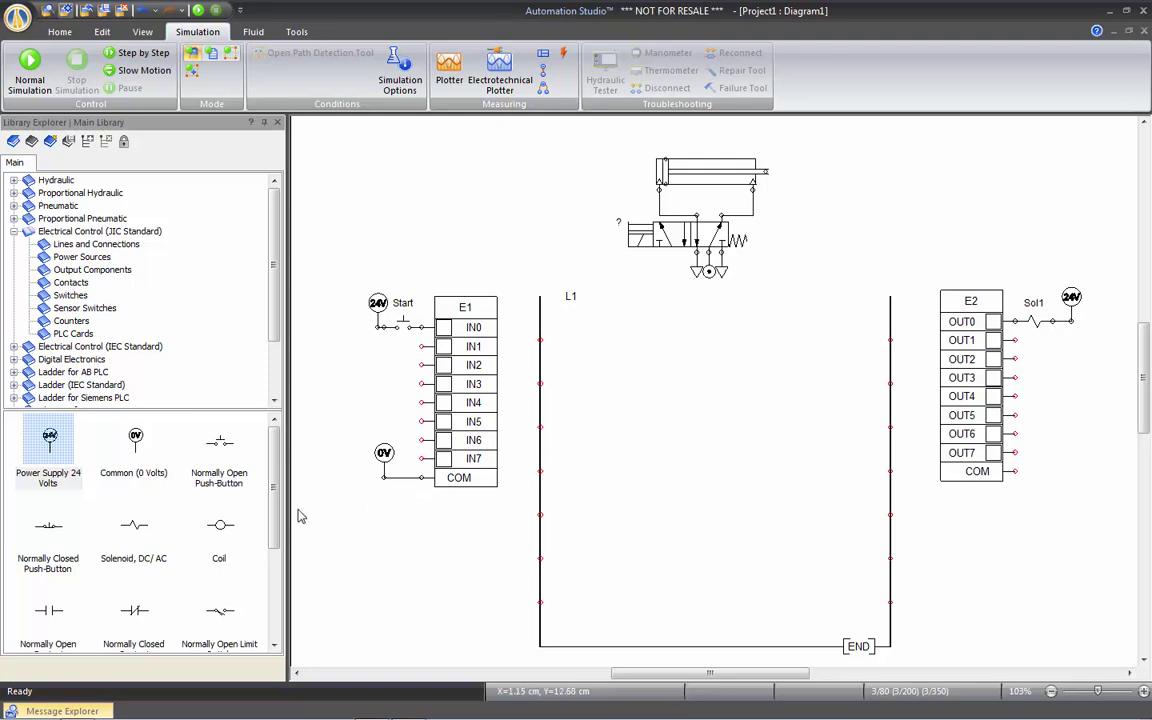
drag(133, 442, 1056, 470)
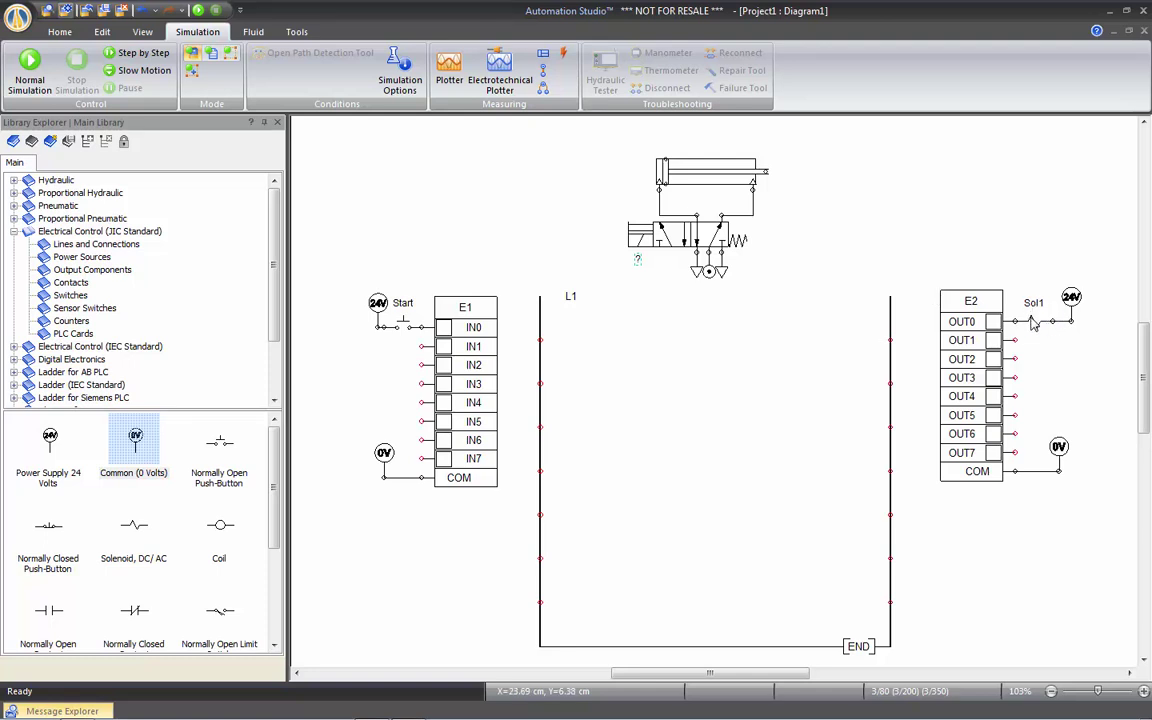
- Associate the valve's solenoid actuator with the Sol1 output variable
double_click(640, 239)
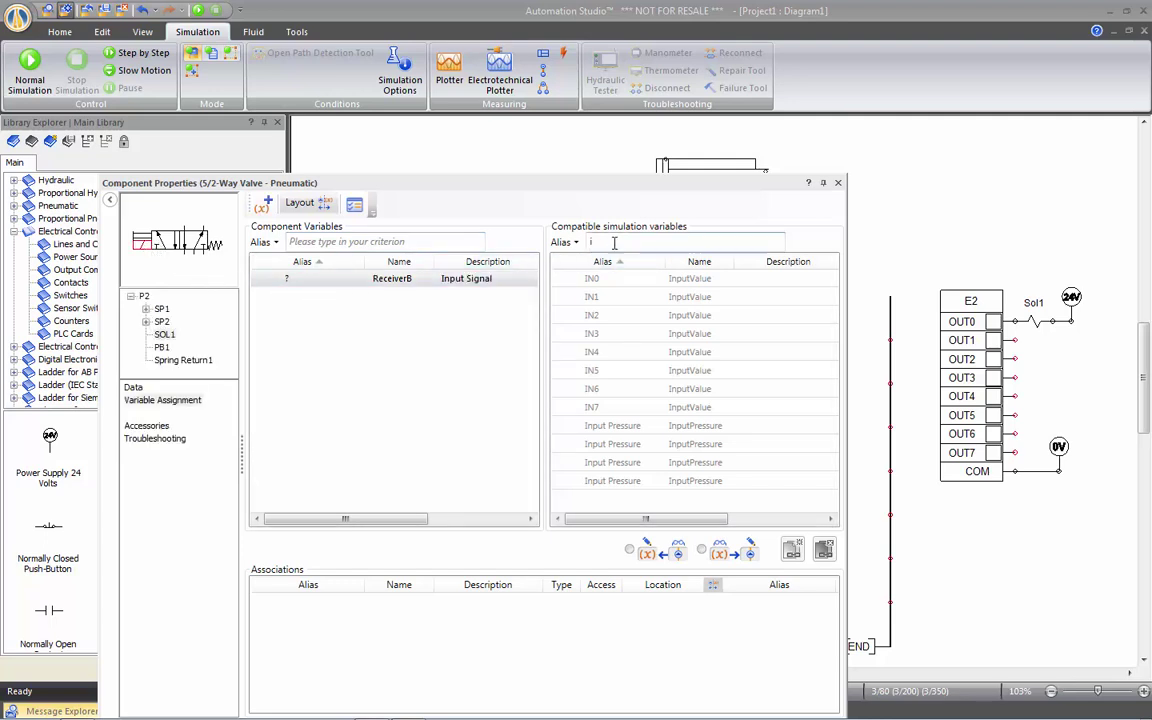
key(BackSpace)
text(s)
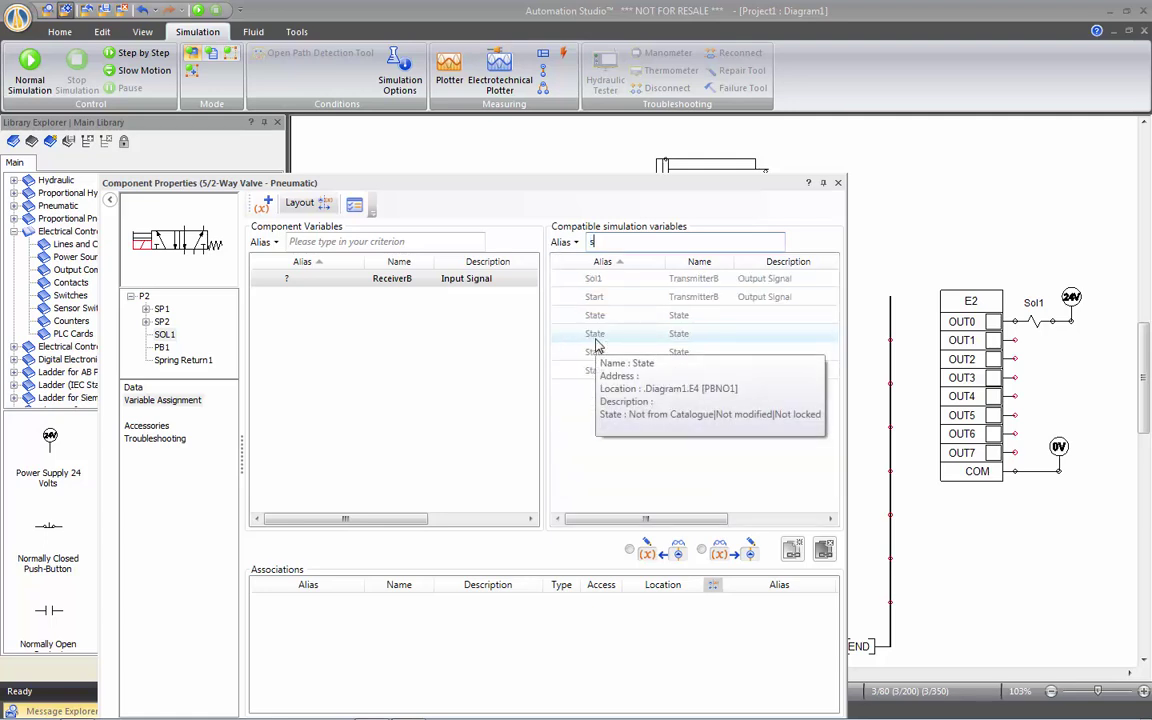
double_click(605, 281)
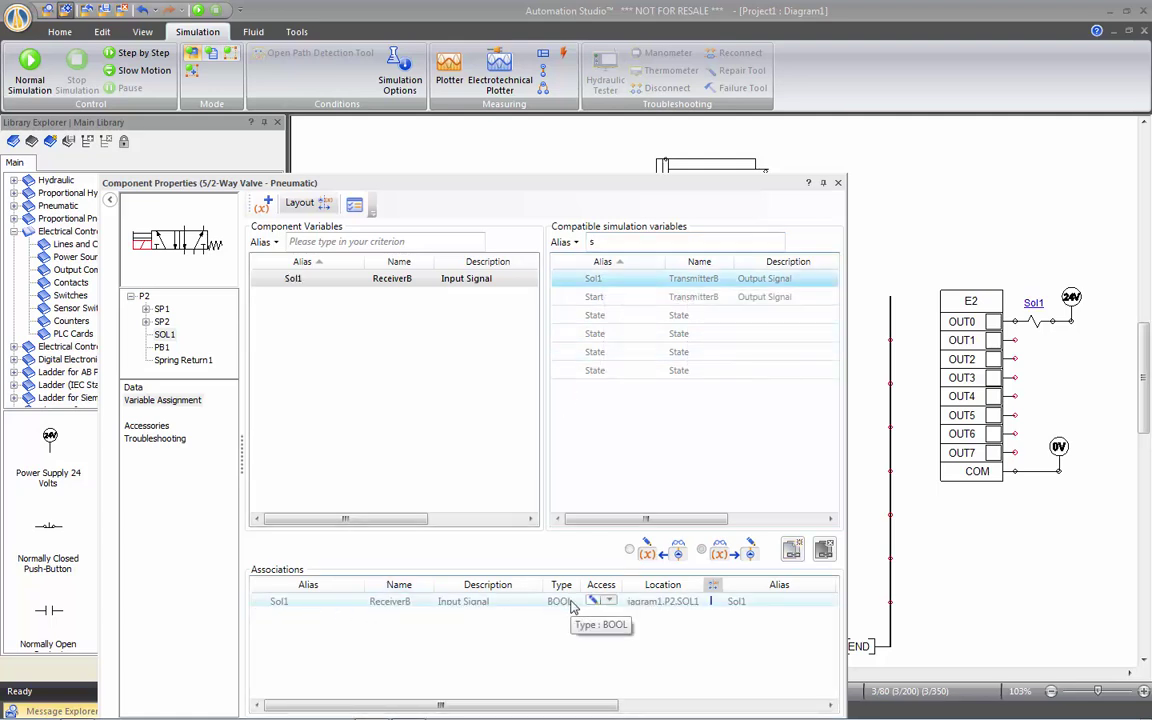
click(838, 183)
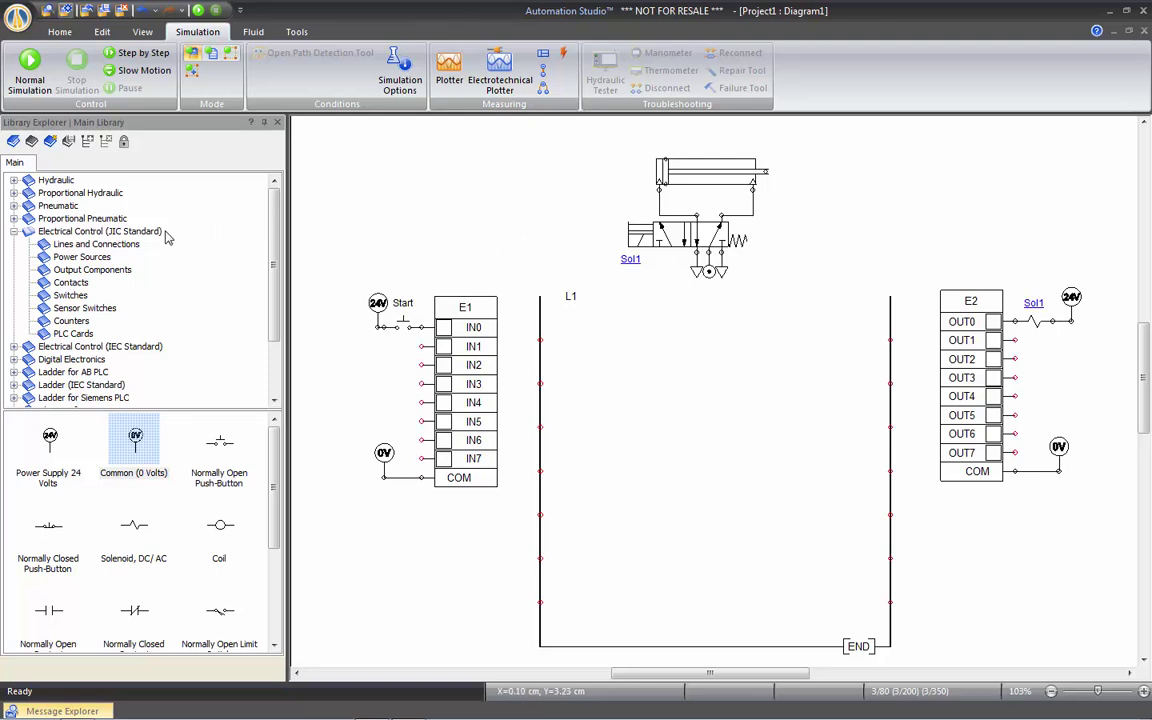
- Place an Examine if Closed contact at the start of rung L1
click(14, 231)
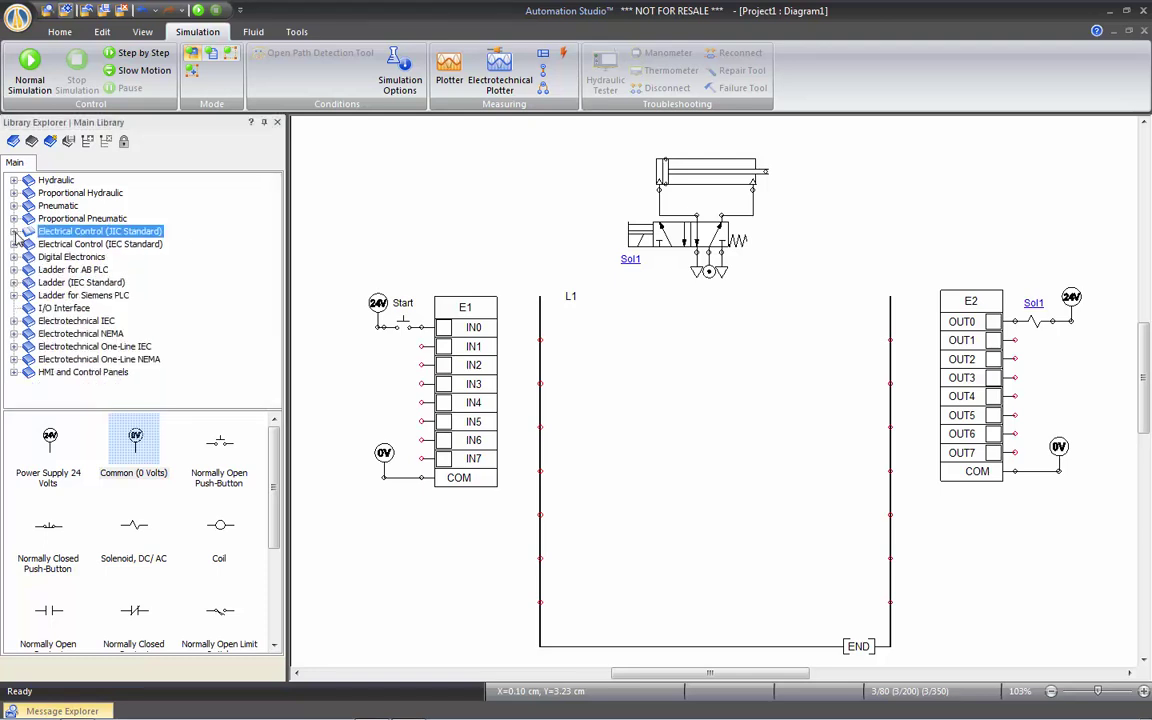
click(60, 270)
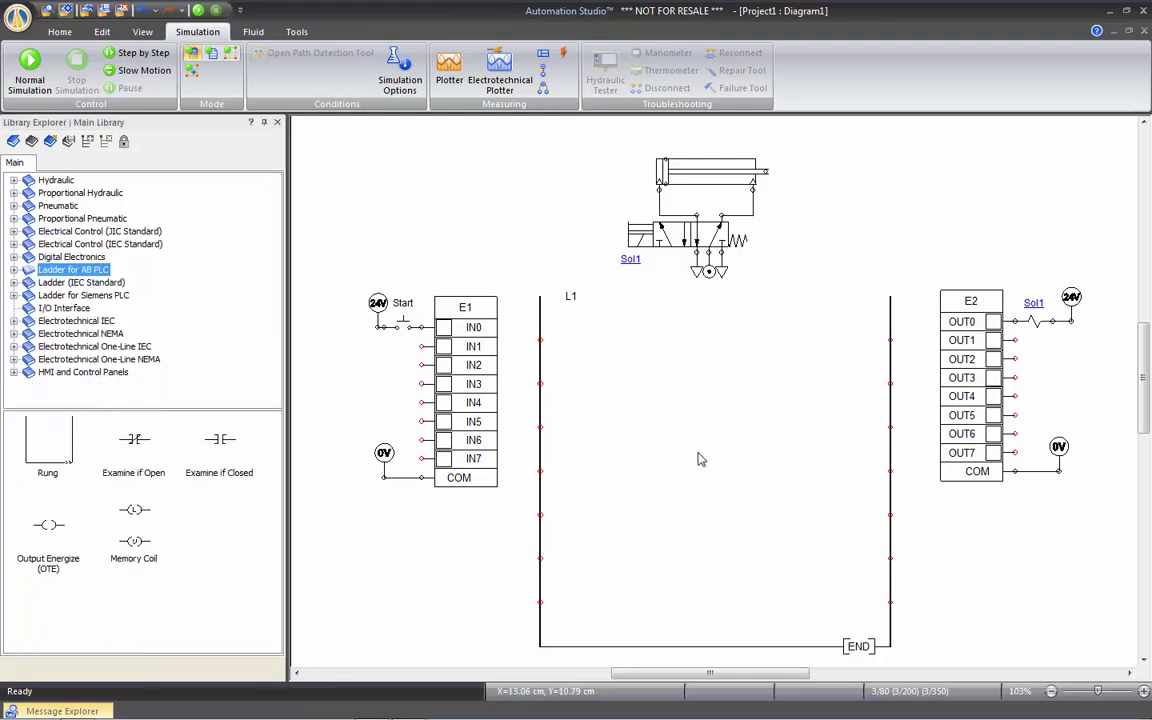
drag(224, 447, 567, 343)
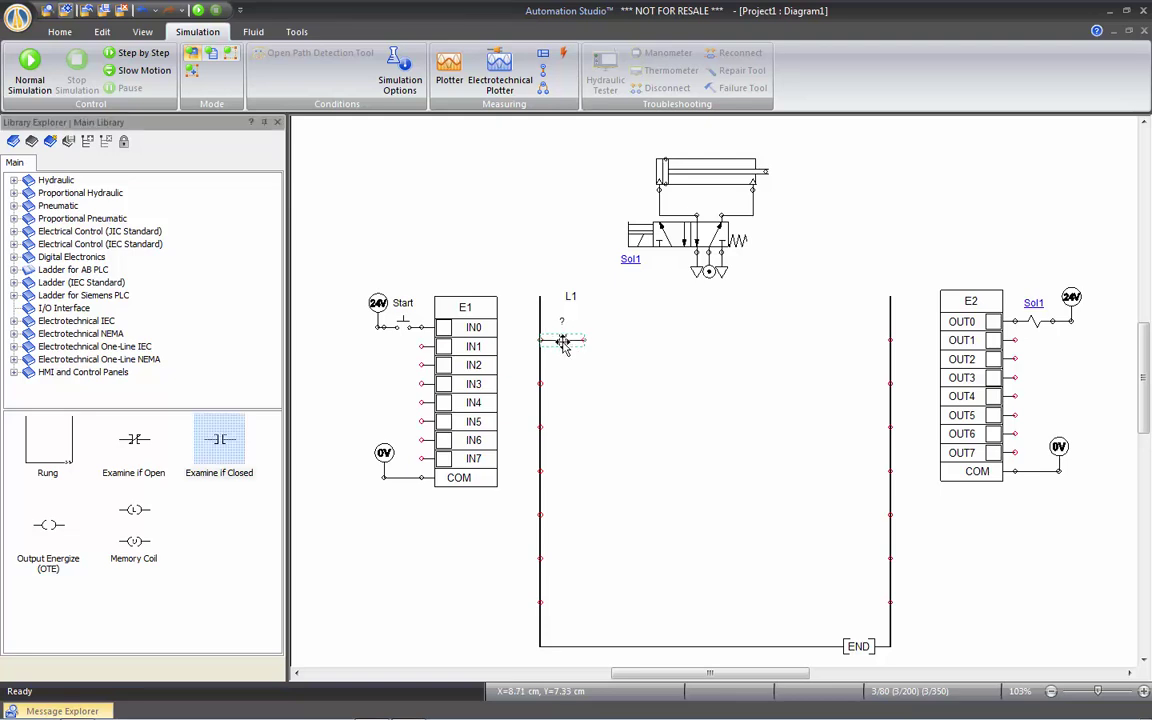
- Address the contact to input E1.IN0 and fit the whole diagram back into view
double_click(565, 341)
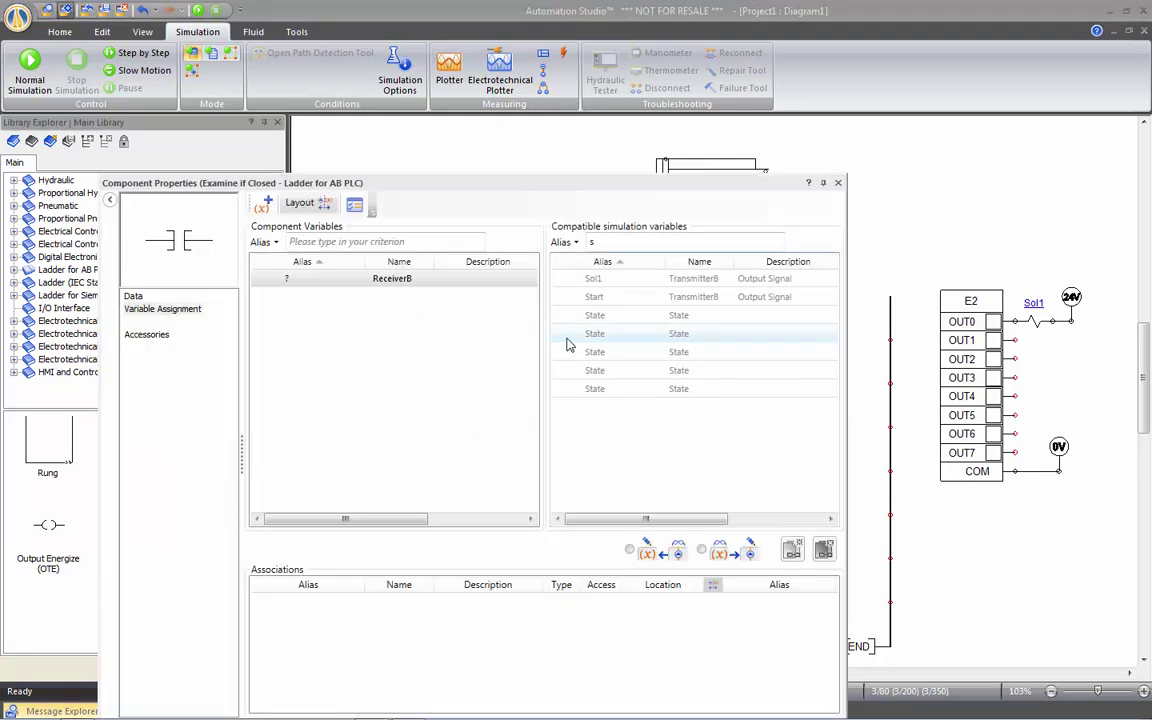
click(610, 242)
text(s)
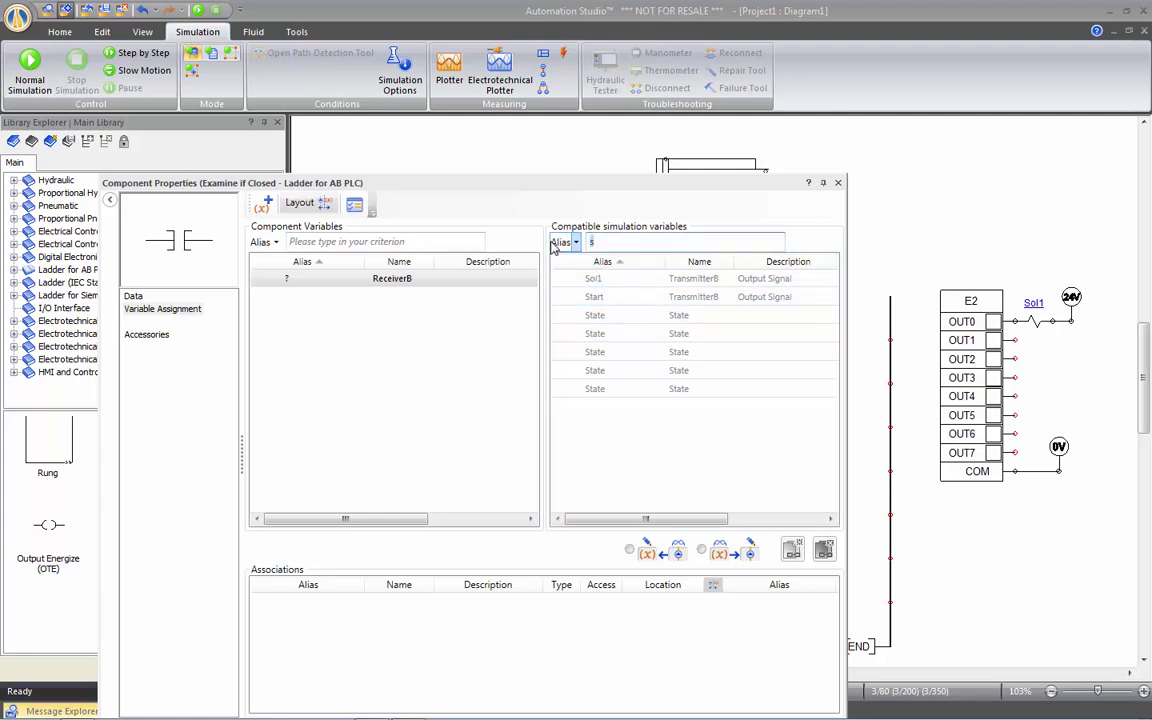
key(BackSpace)
text(i)
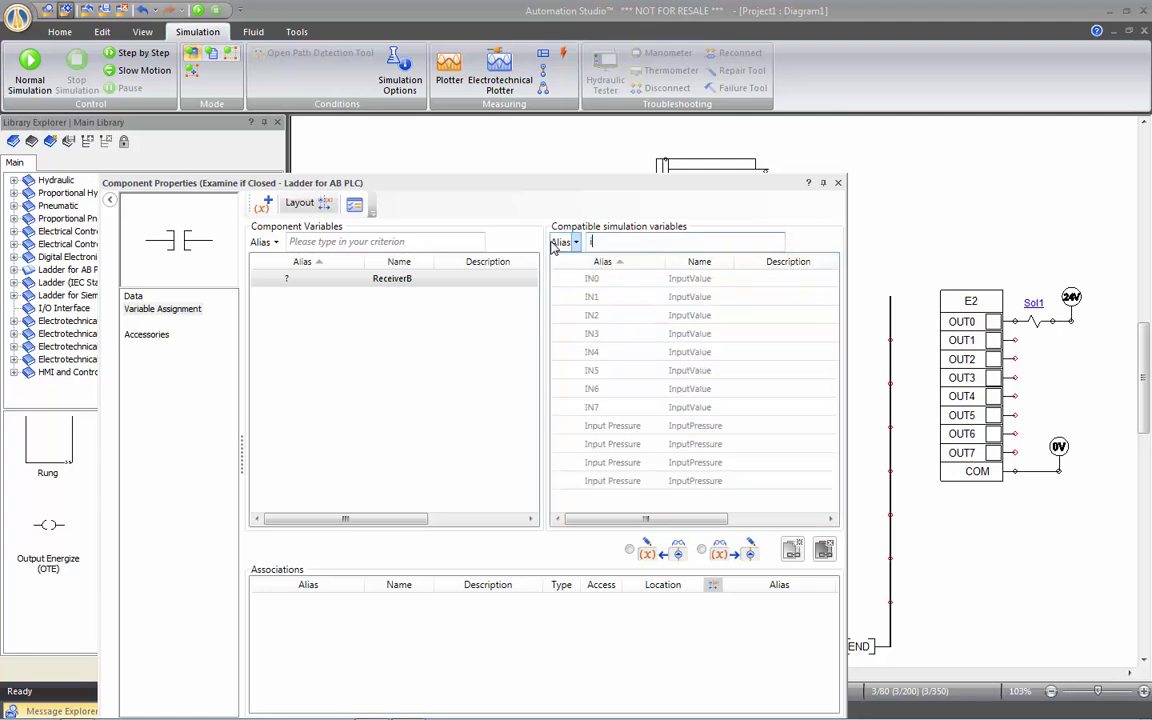
click(600, 283)
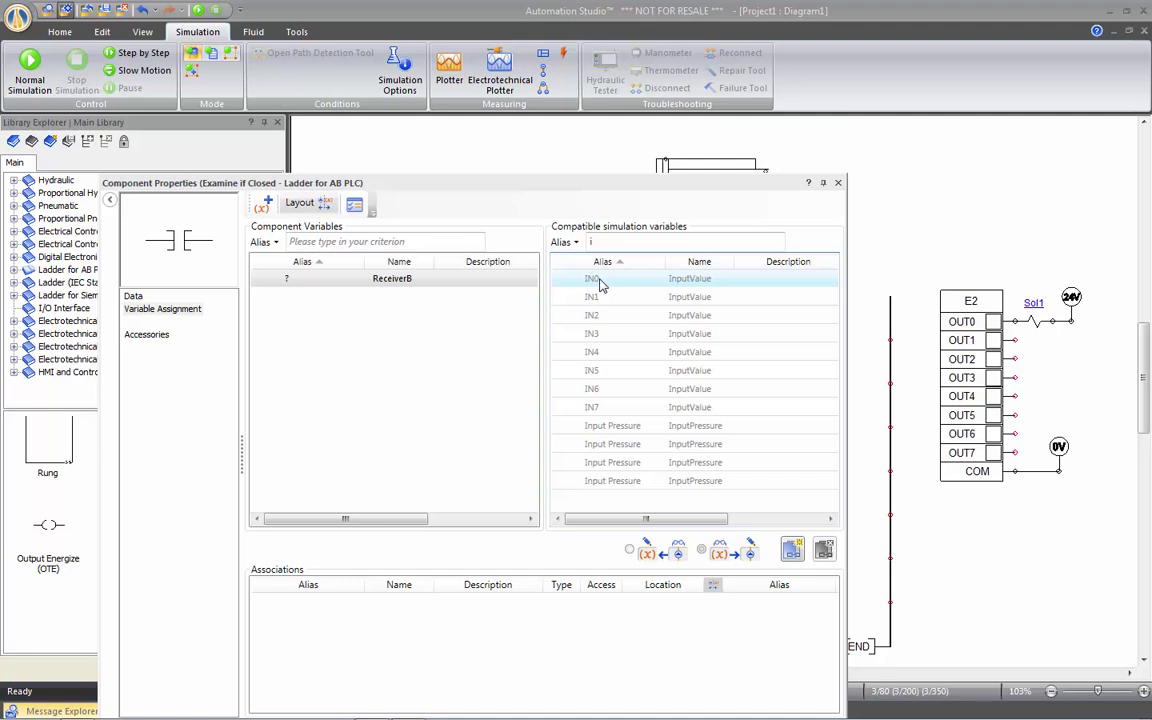
double_click(600, 283)
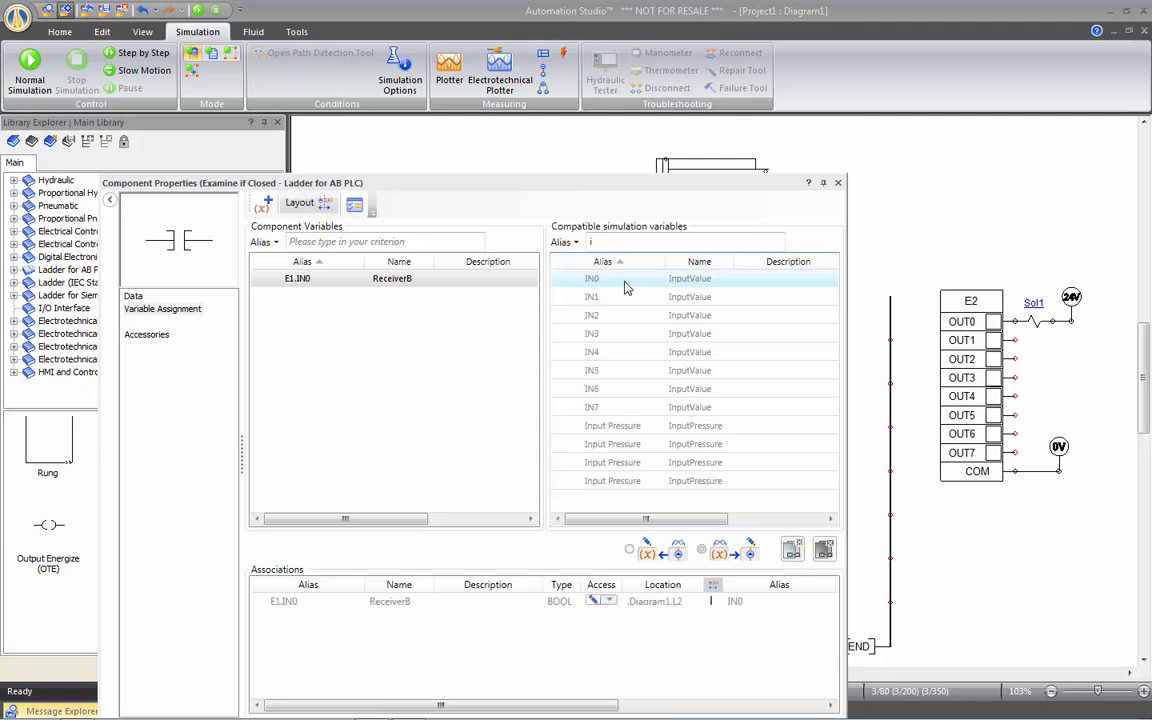
click(838, 186)
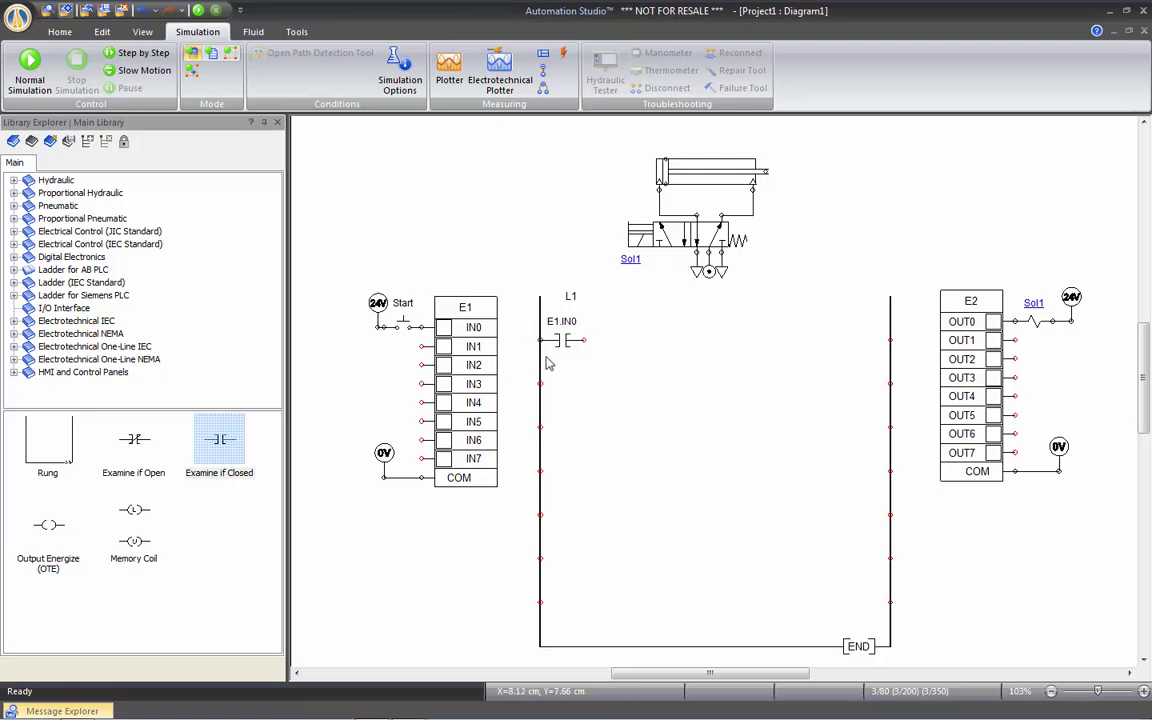
scroll(559, 340, up, 4)
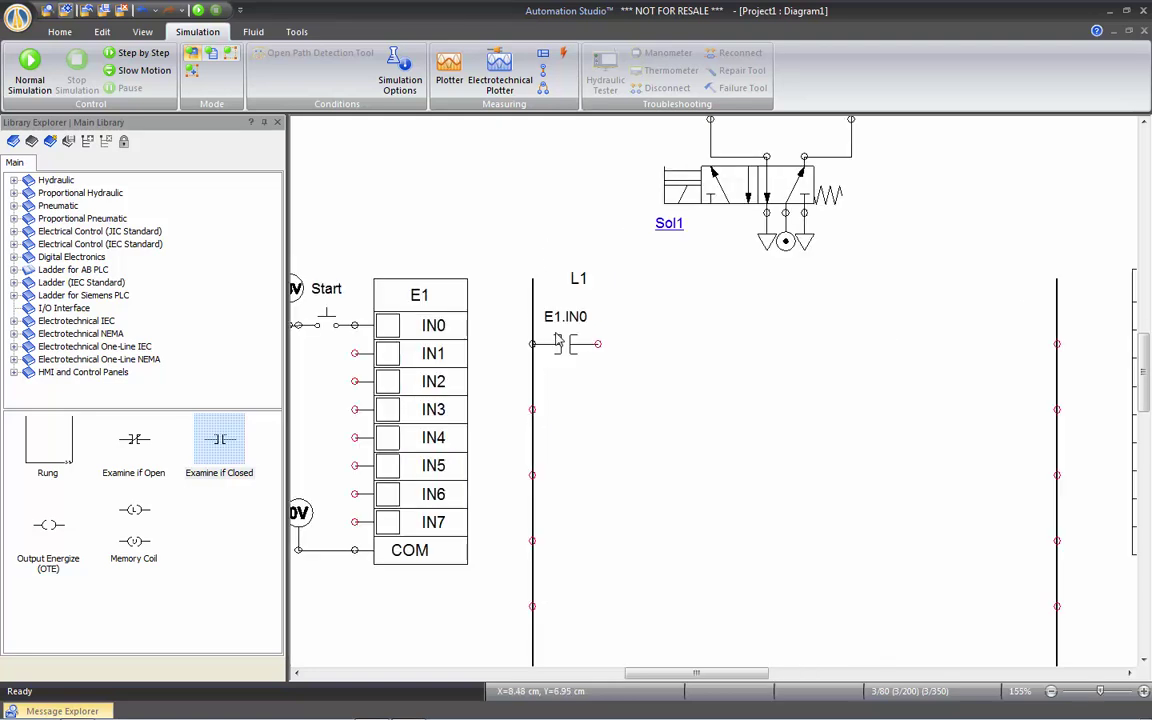
scroll(559, 340, left, 2)
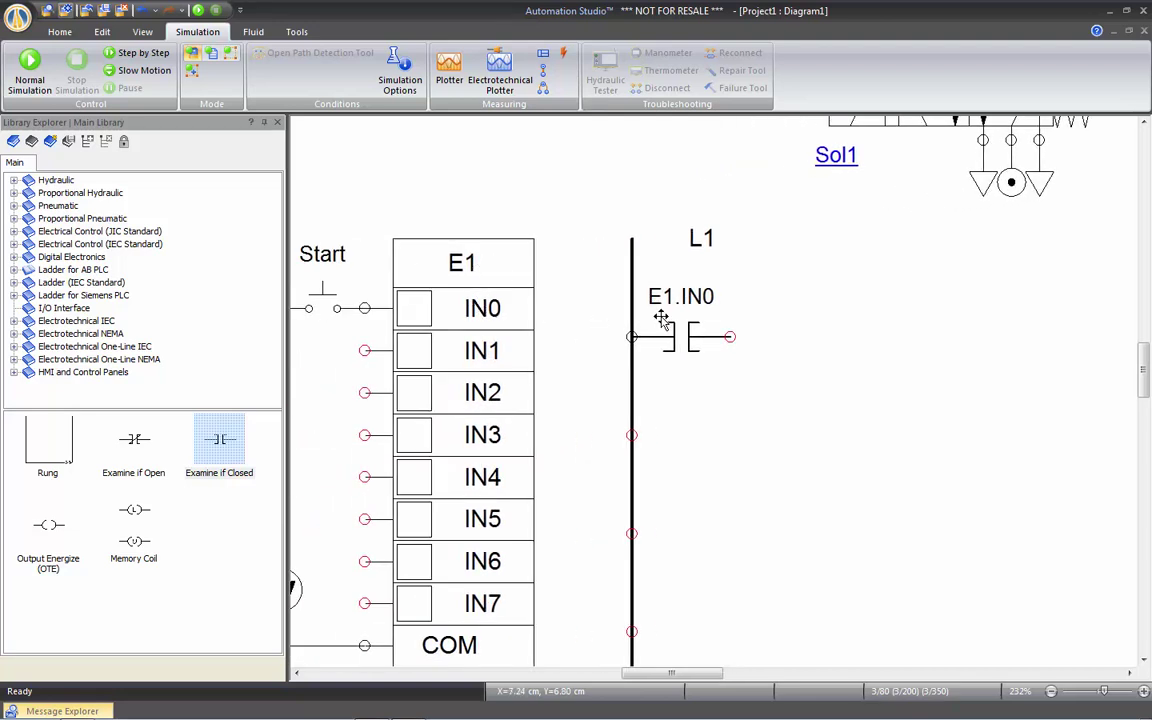
right_click(527, 275)
click(670, 435)
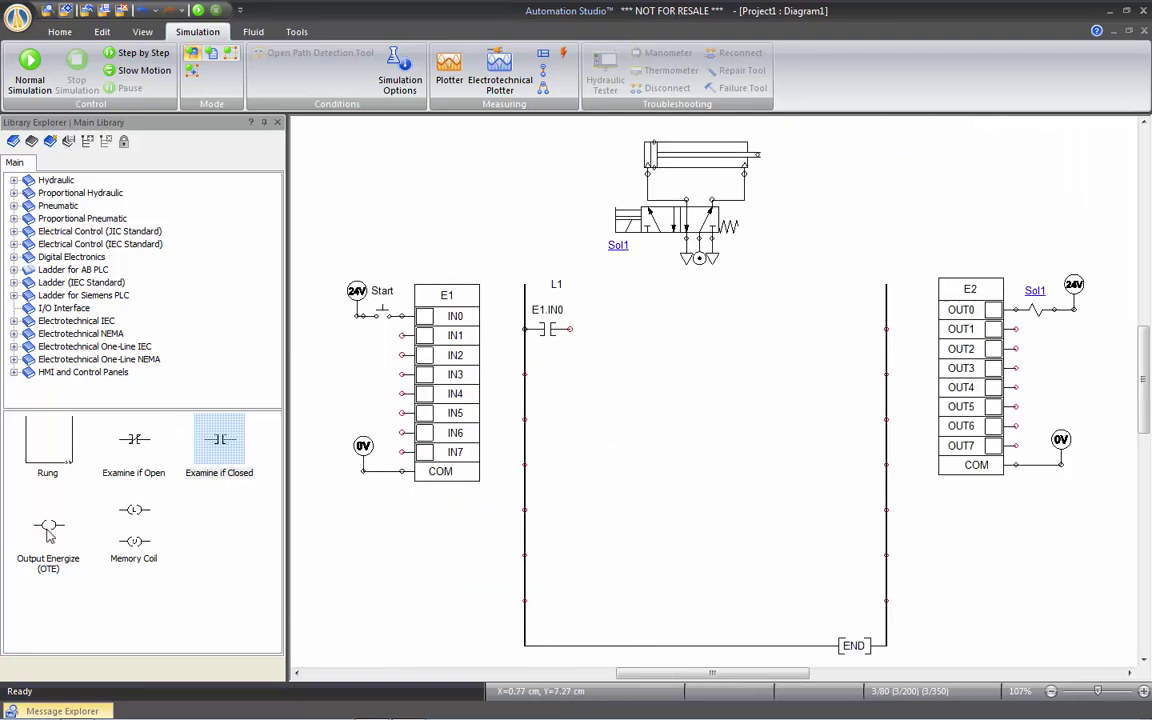
- Place an output coil at rung L1's end, assign it OUT0, and wire it from E1.IN0
drag(48, 535, 863, 338)
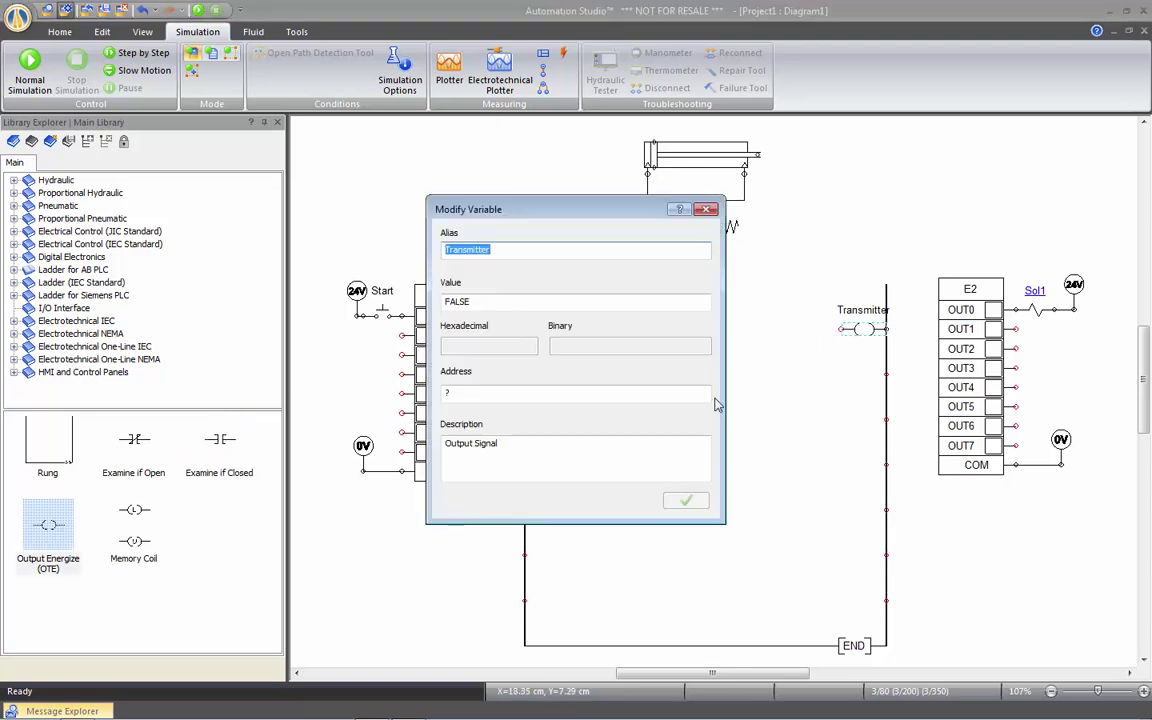
click(706, 209)
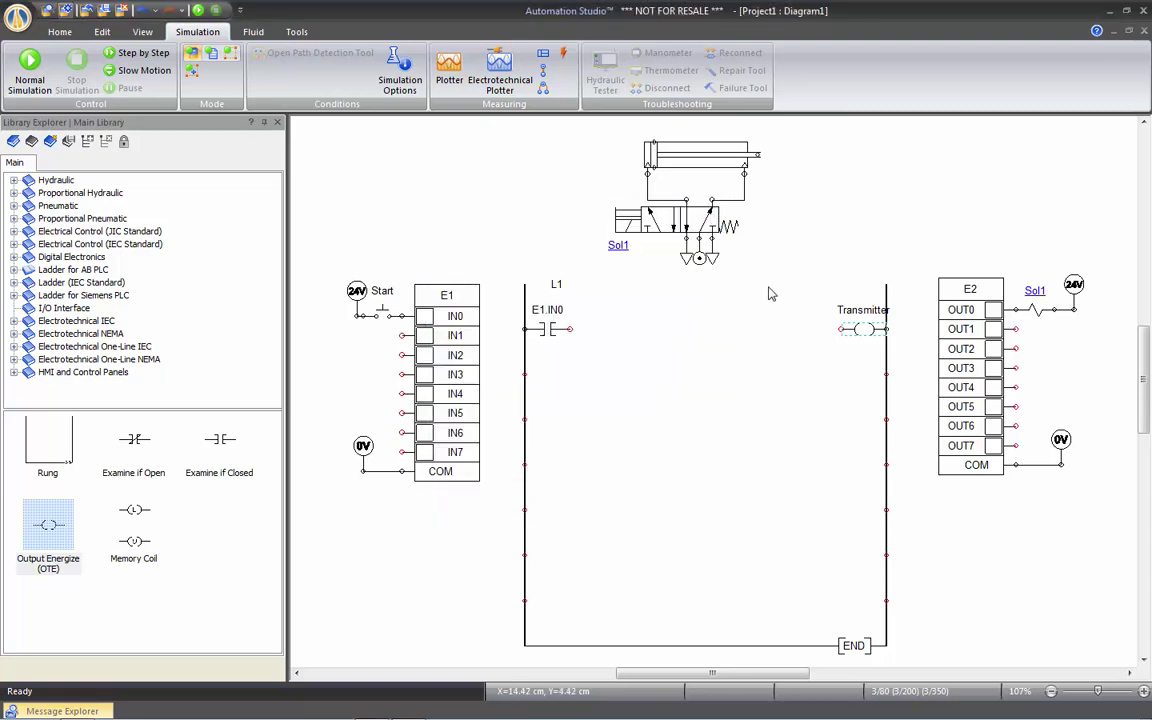
double_click(852, 331)
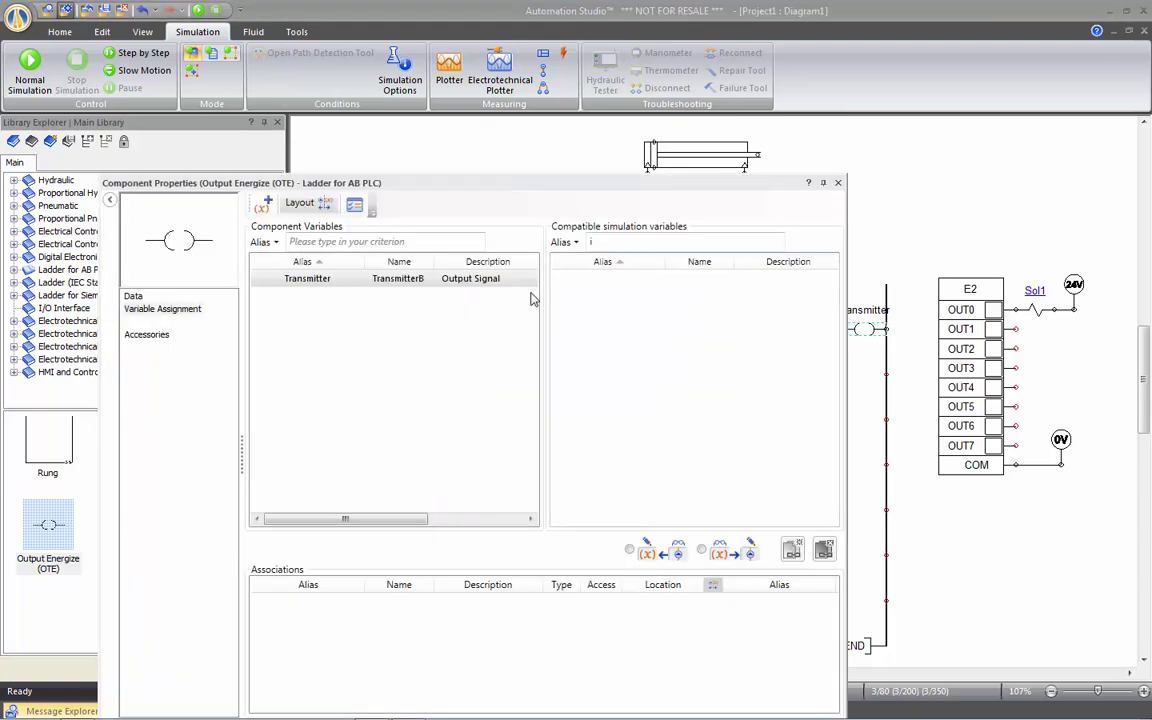
text(o)
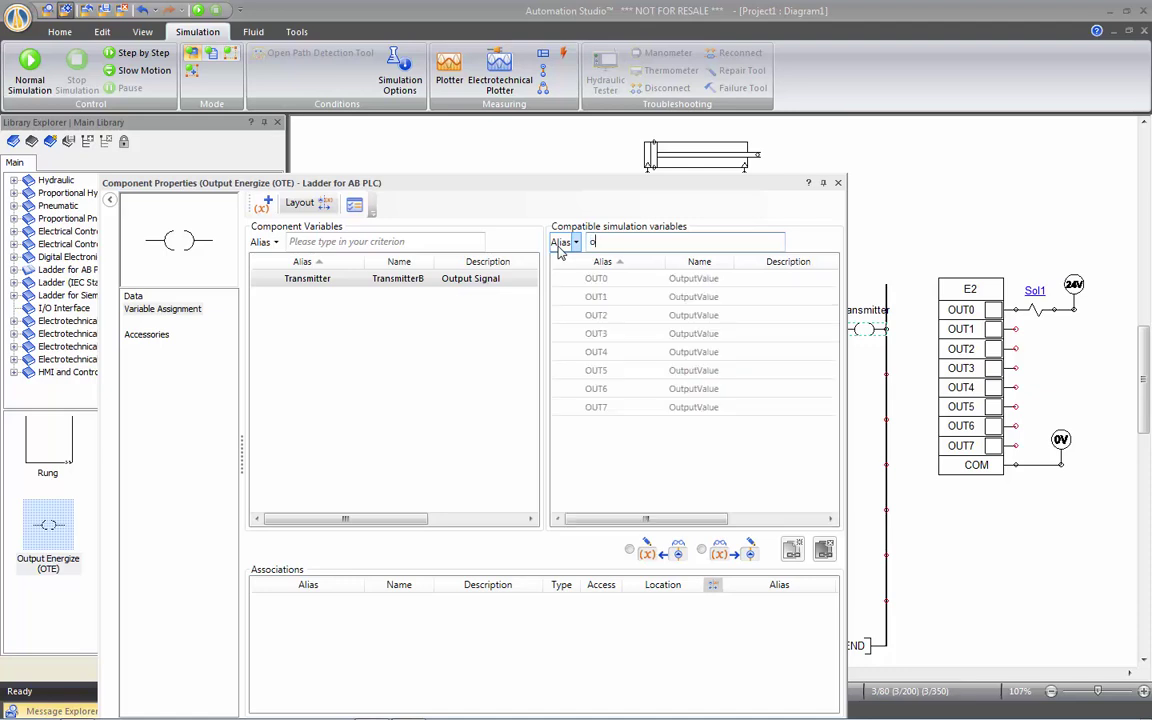
double_click(597, 279)
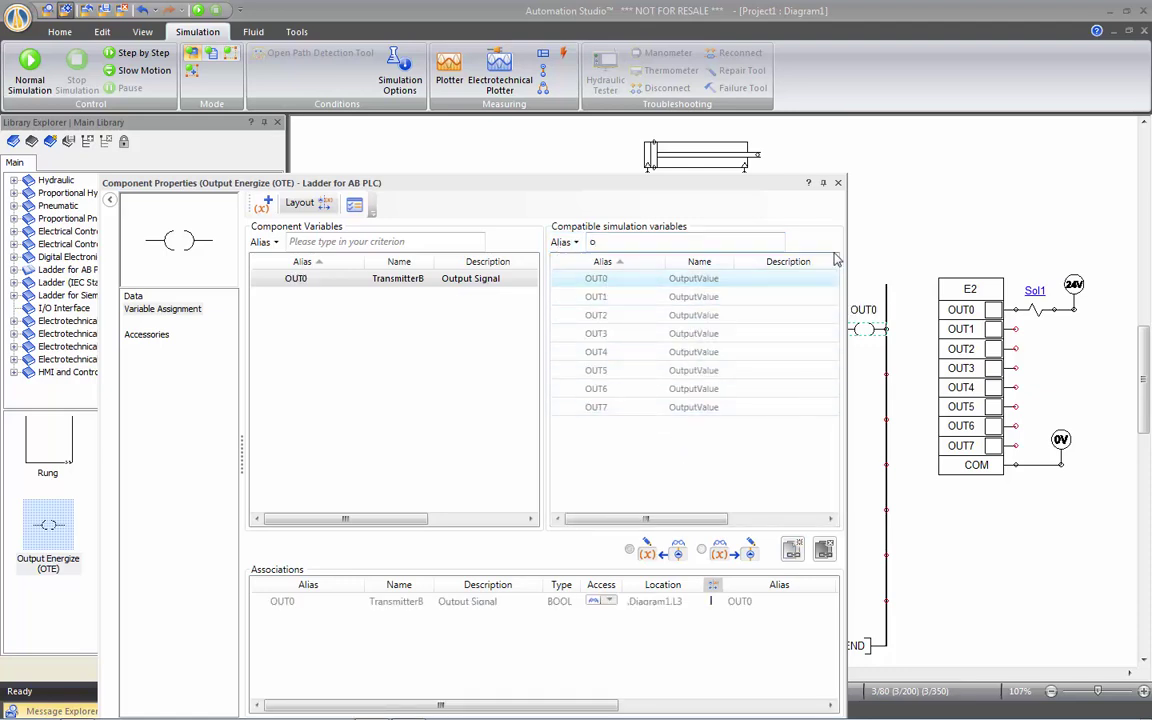
click(838, 184)
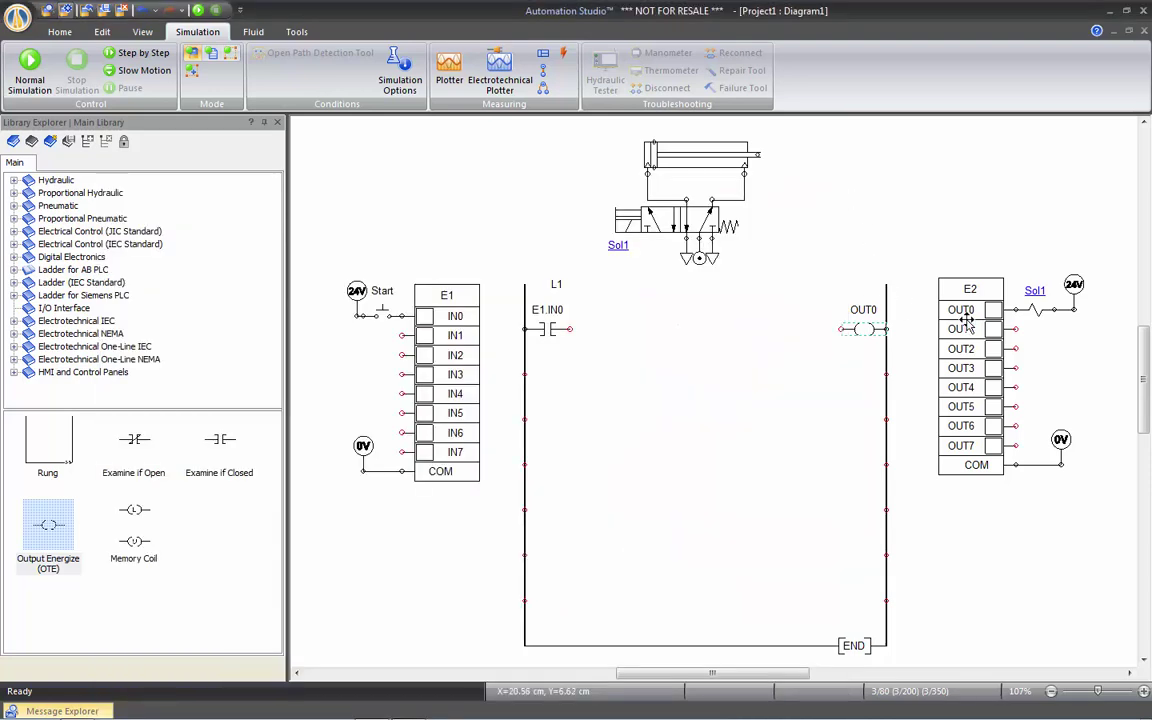
click(569, 329)
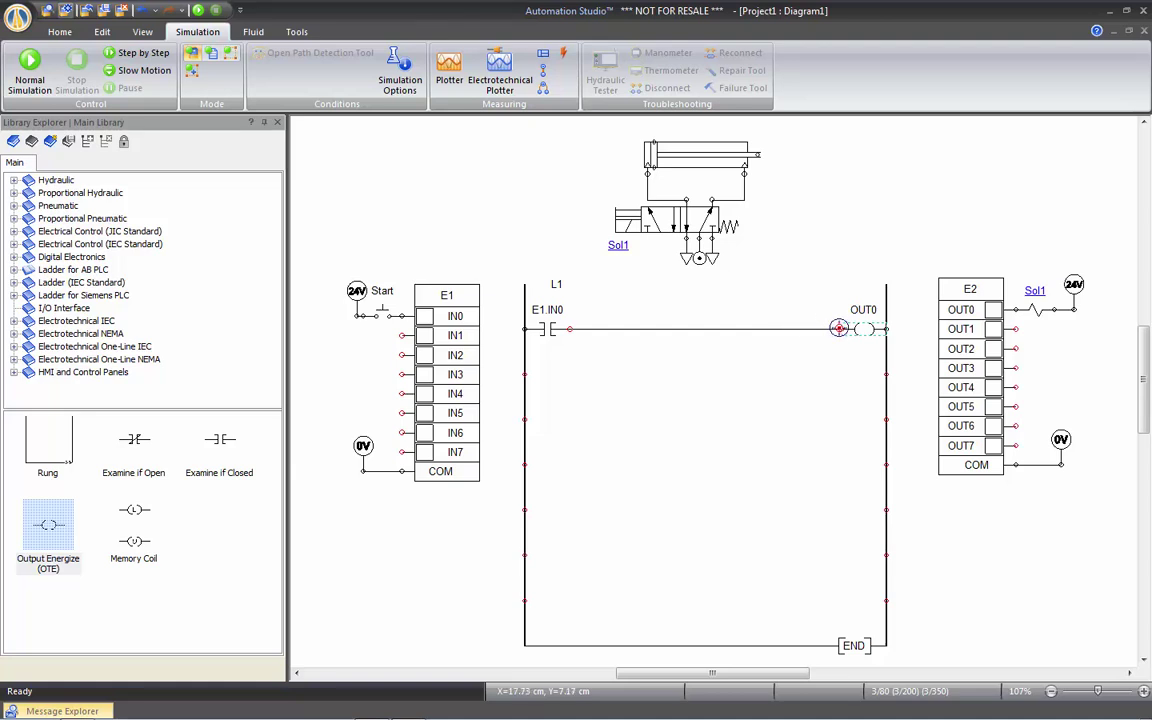
click(838, 329)
click(36, 68)
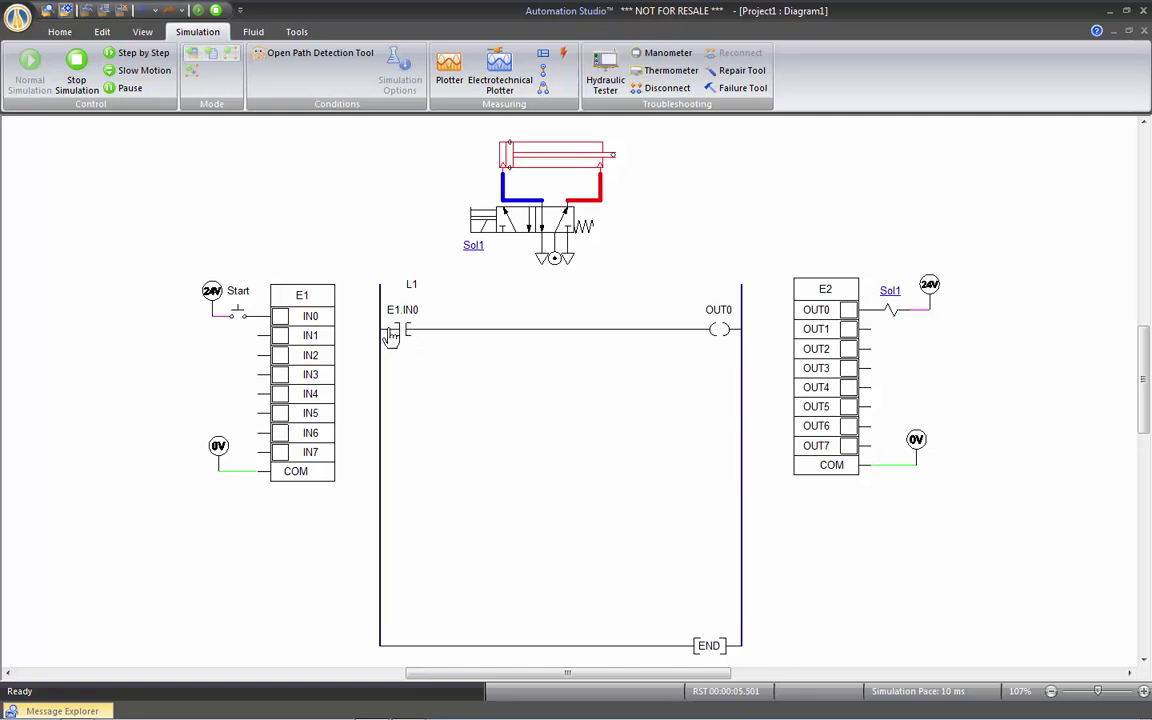
click(237, 316)
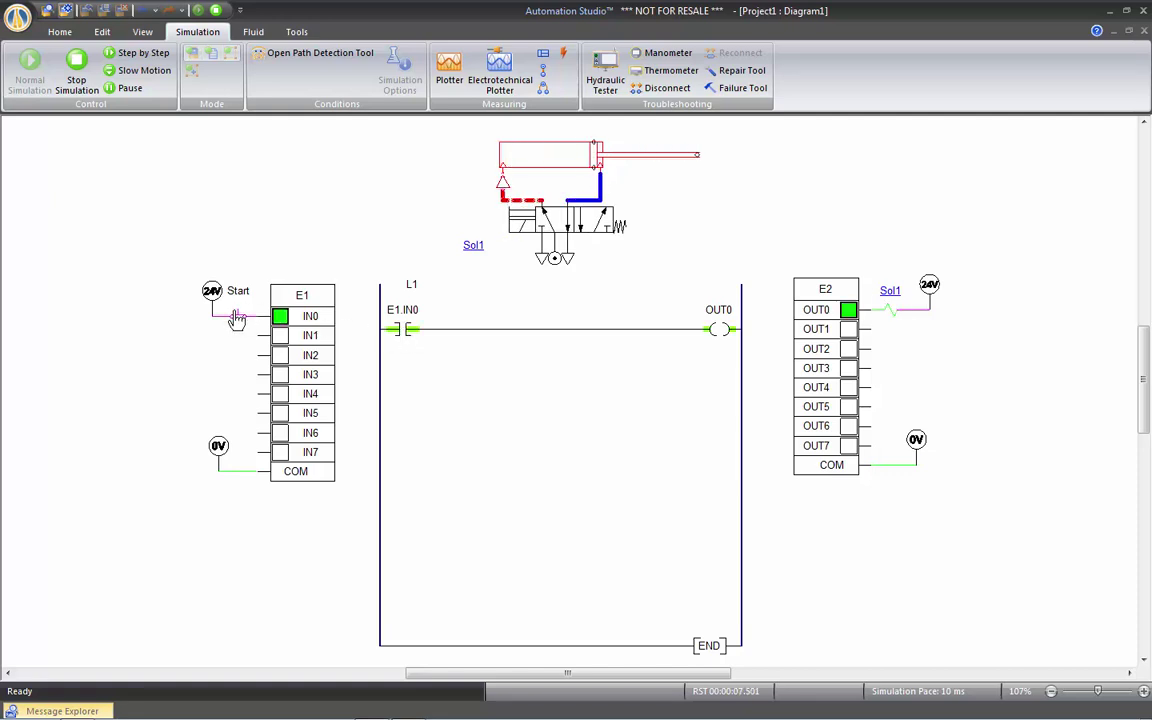
click(237, 316)
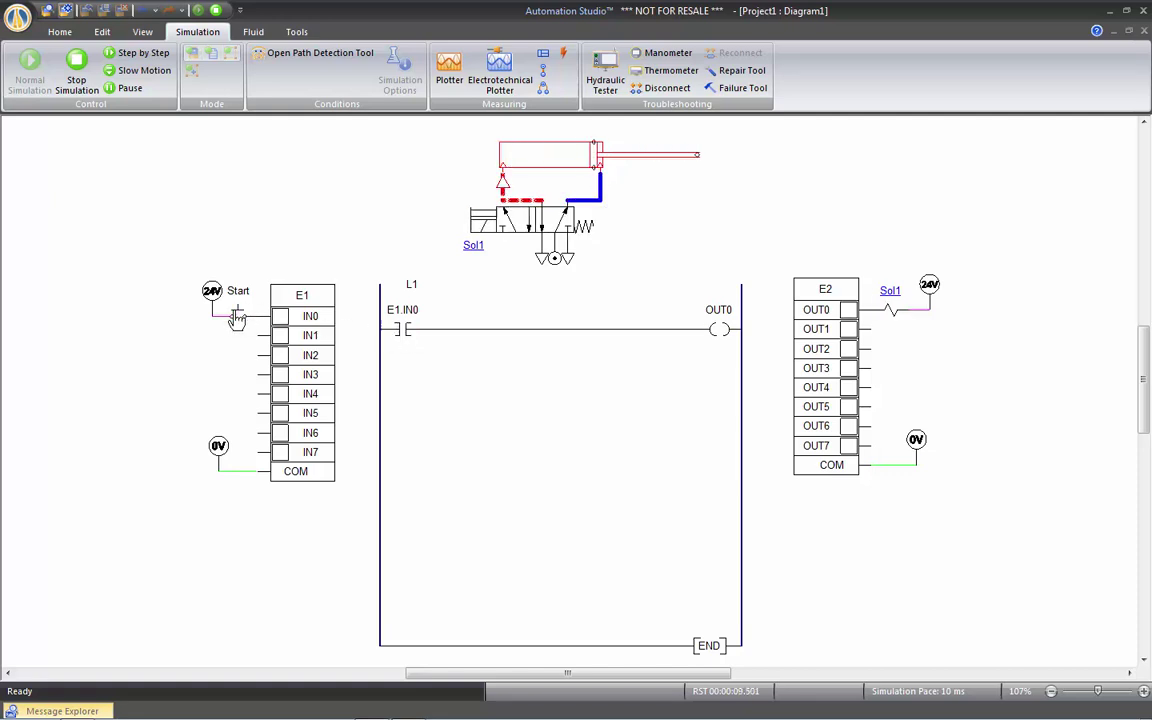
click(237, 316)
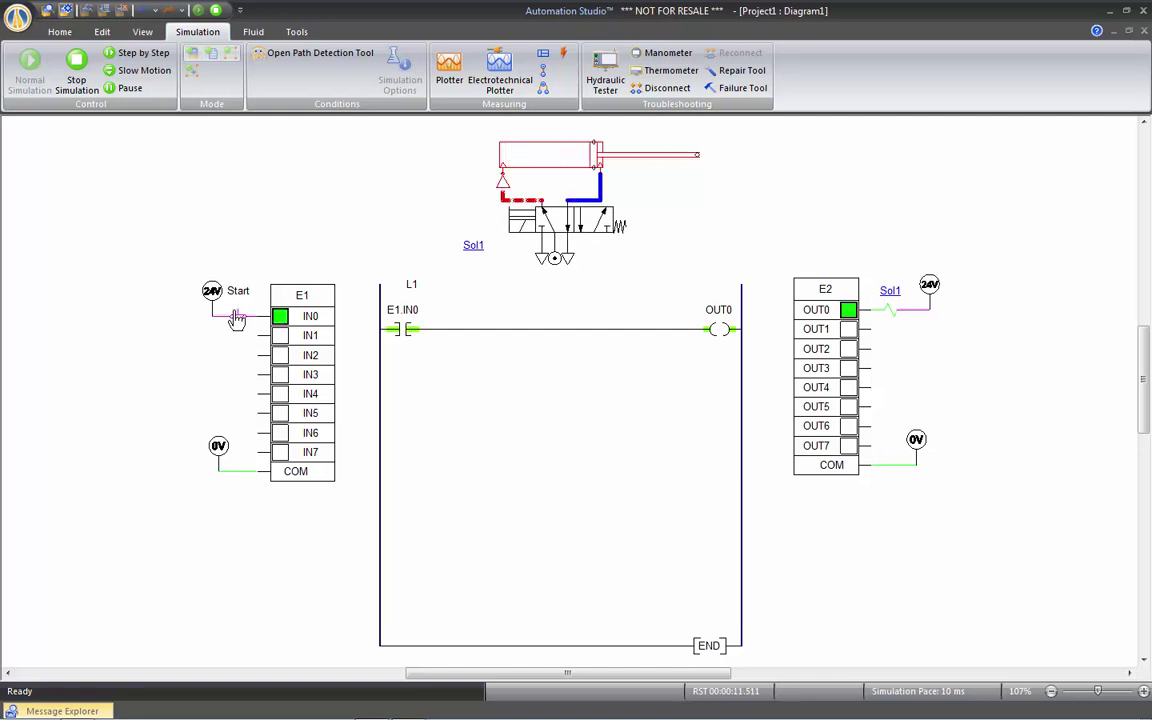
click(237, 316)
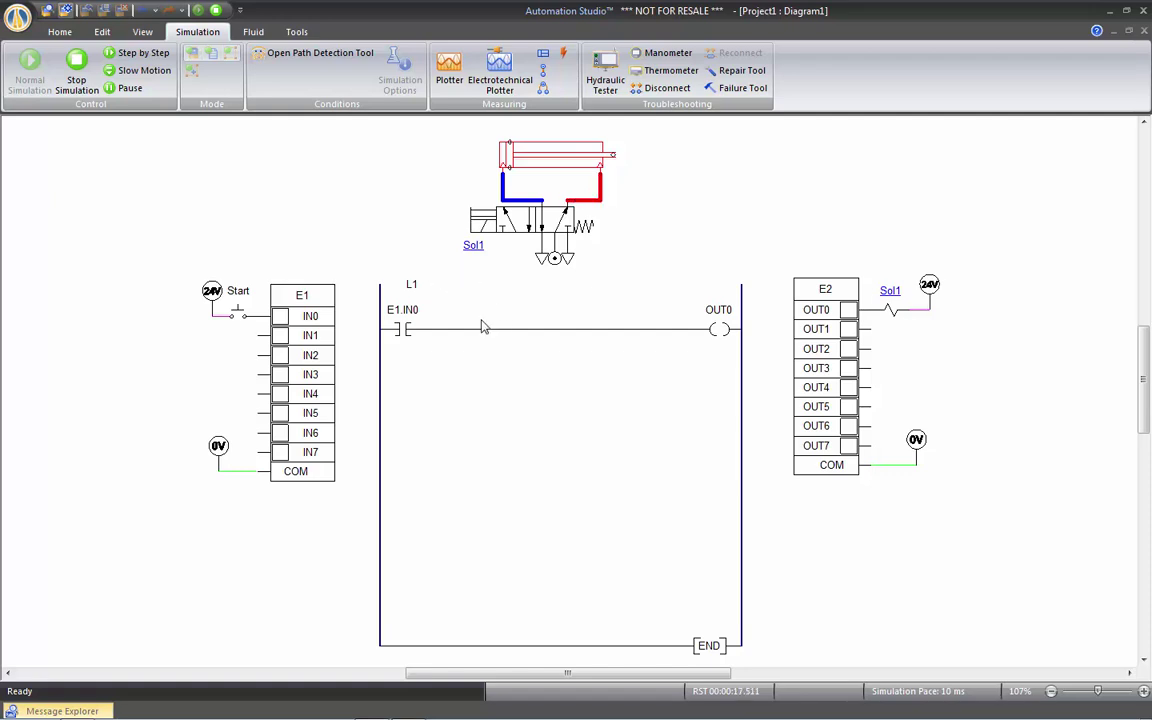
click(77, 72)
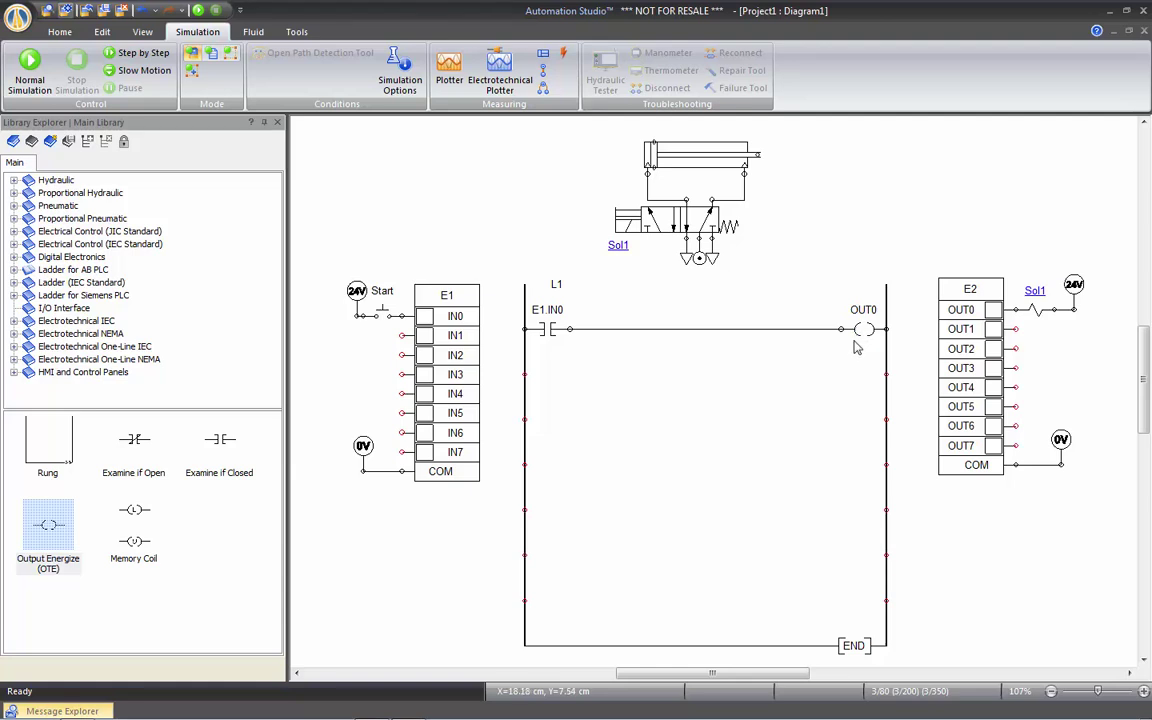
- Move the OUT0 coil lower and end the first rung with a new B3:0/0 output coil
drag(862, 332, 866, 422)
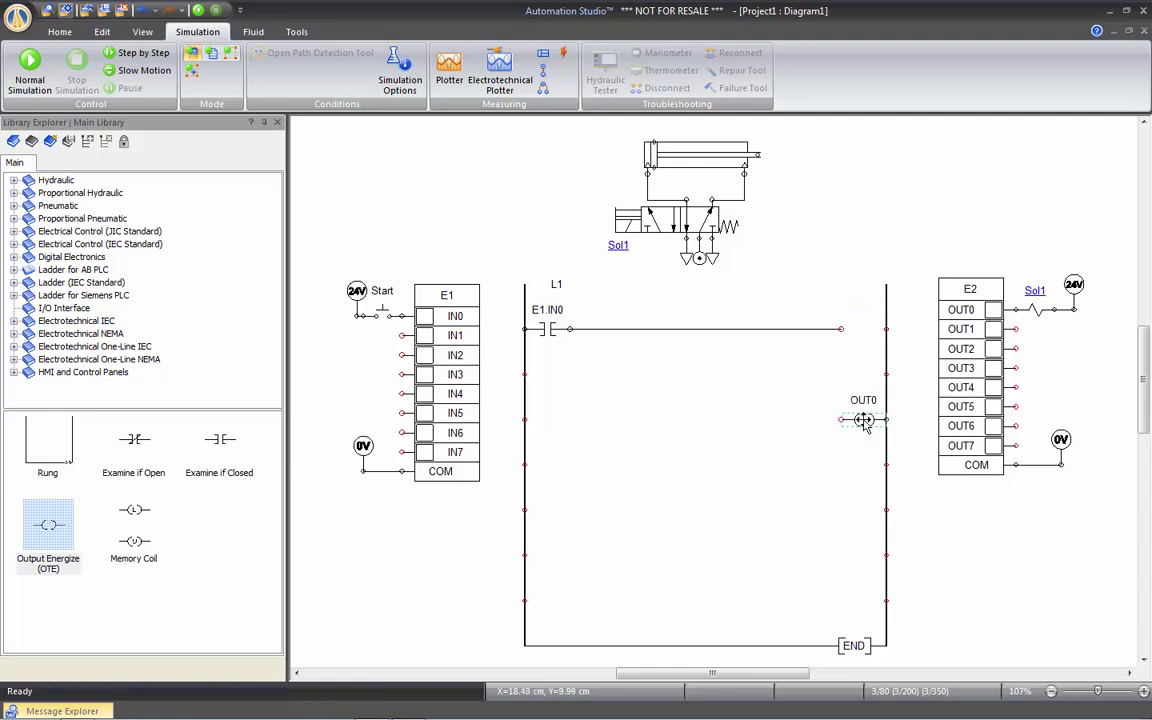
drag(48, 525, 867, 336)
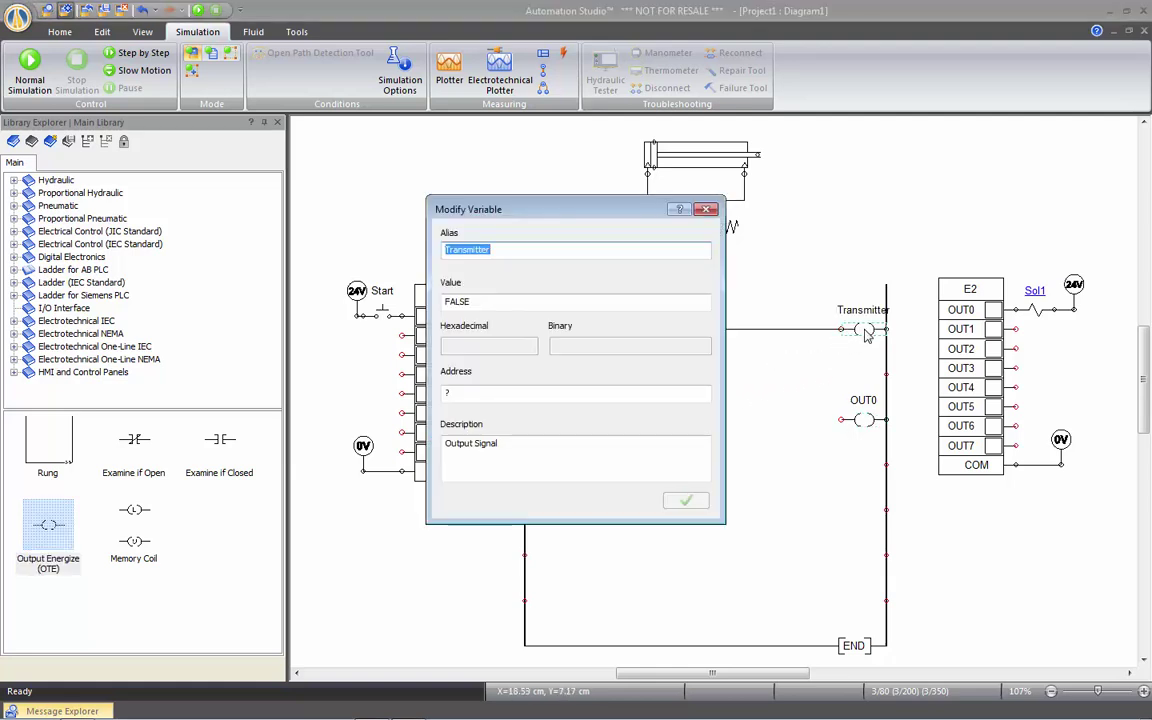
text(B3)
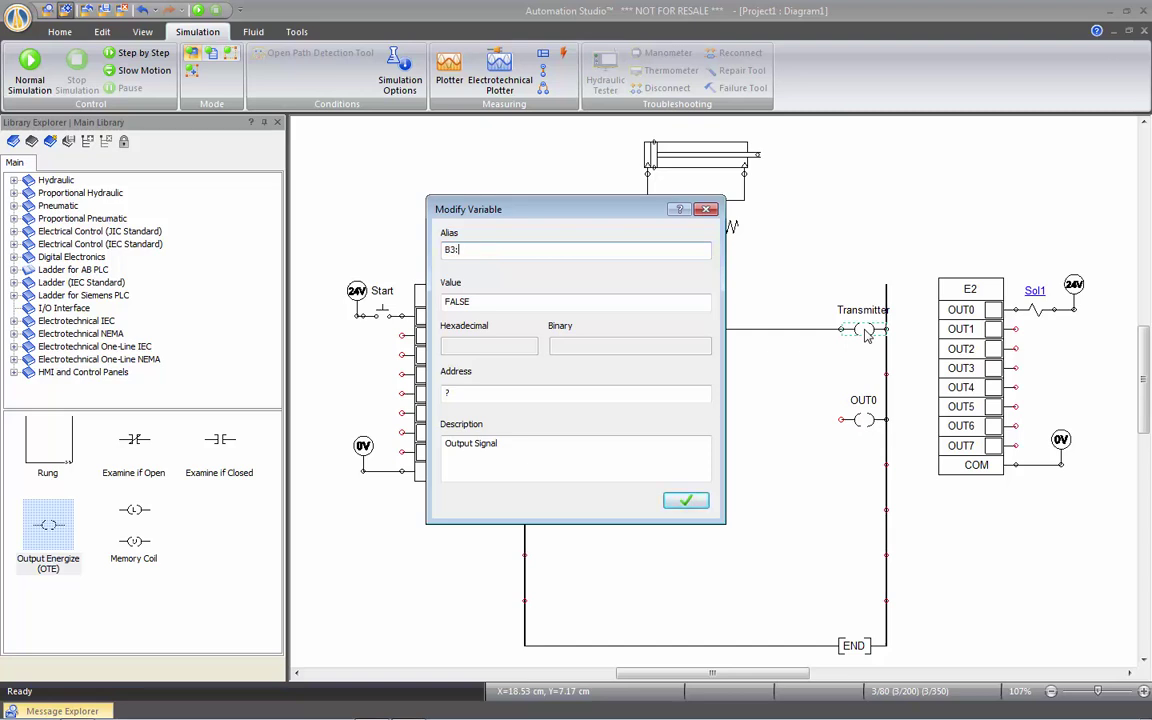
text(:0/0)
click(684, 502)
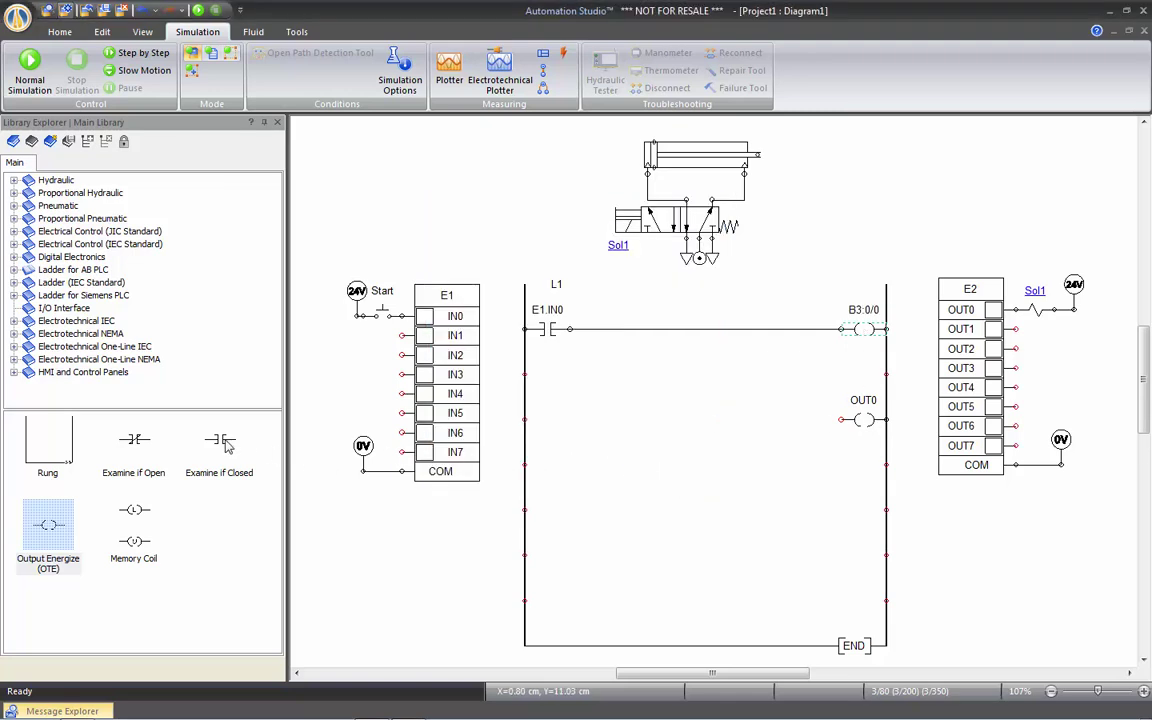
- Add a B3:0/0 contact beneath E1.IN0 and wire it in parallel as a seal-in branch
drag(227, 449, 547, 377)
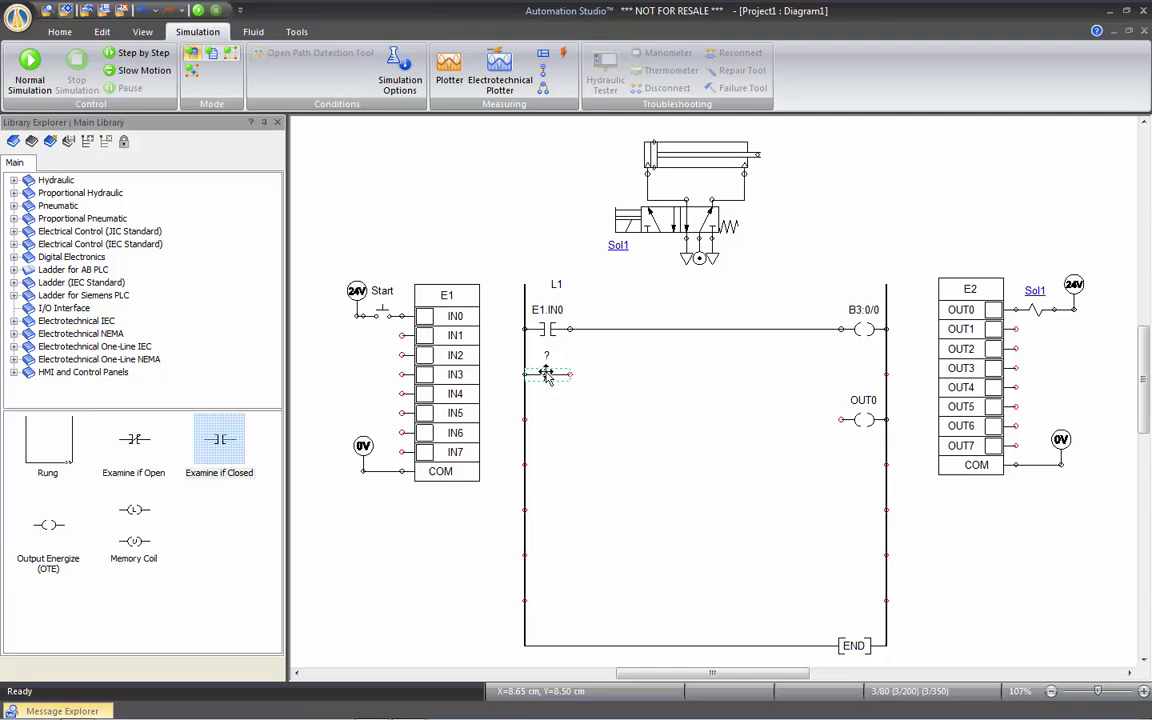
double_click(547, 377)
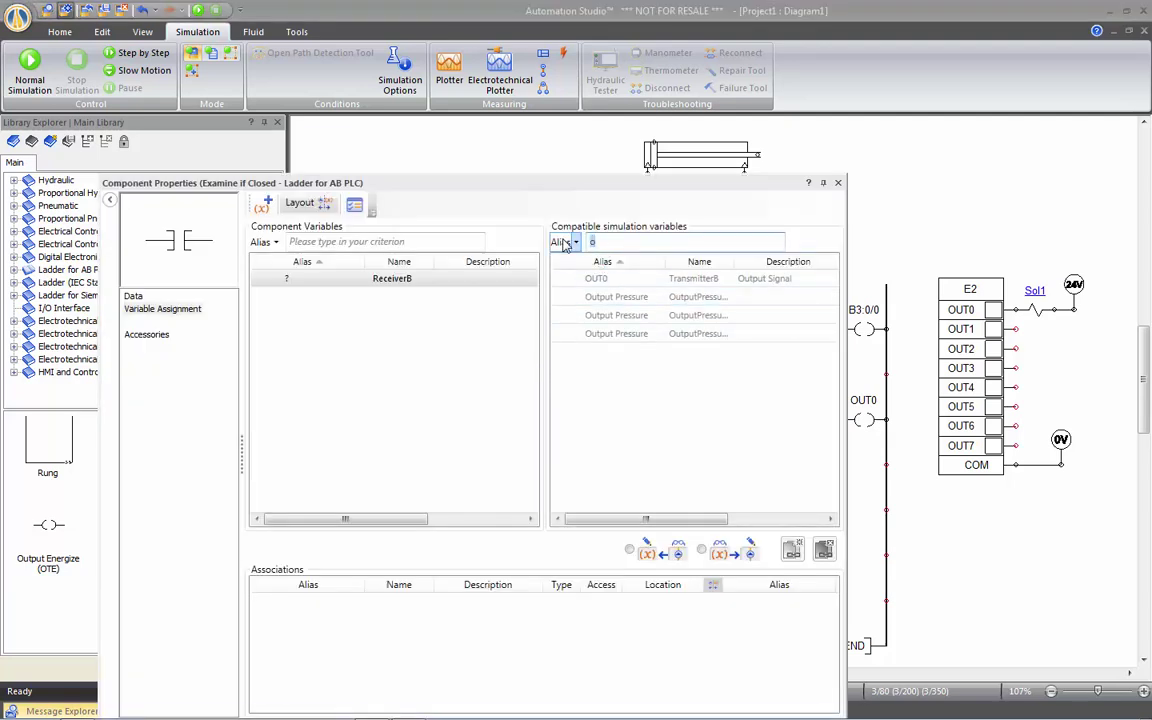
text(b)
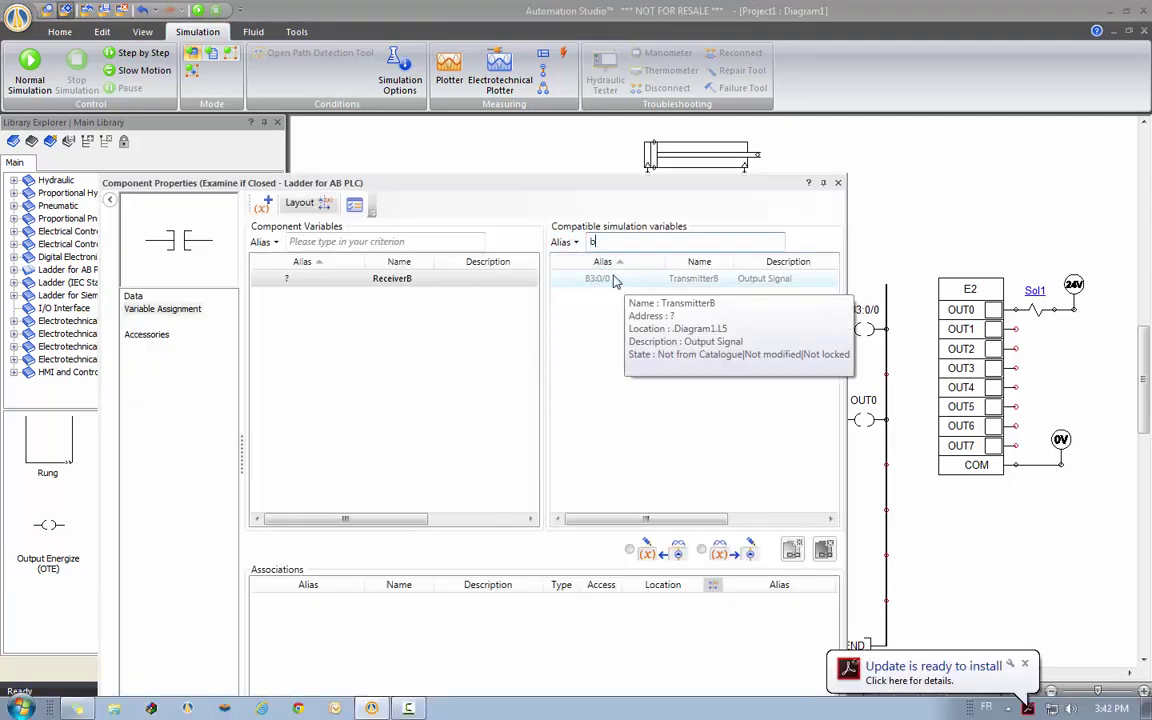
double_click(597, 280)
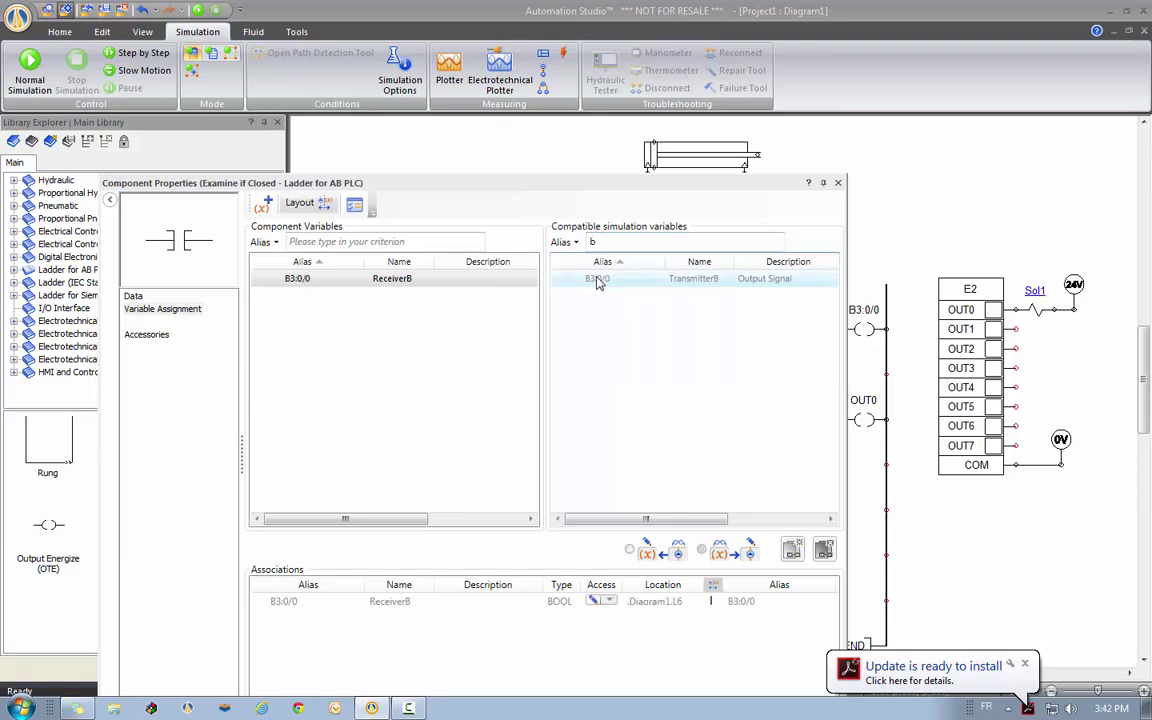
click(838, 184)
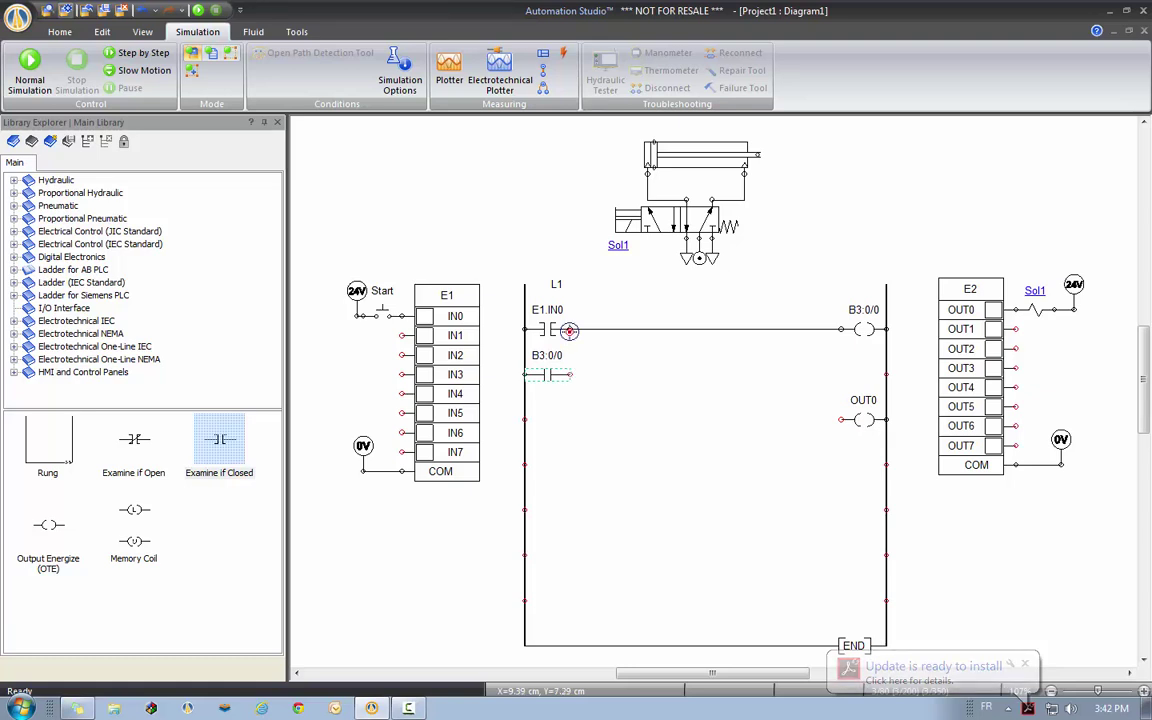
drag(572, 374, 569, 329)
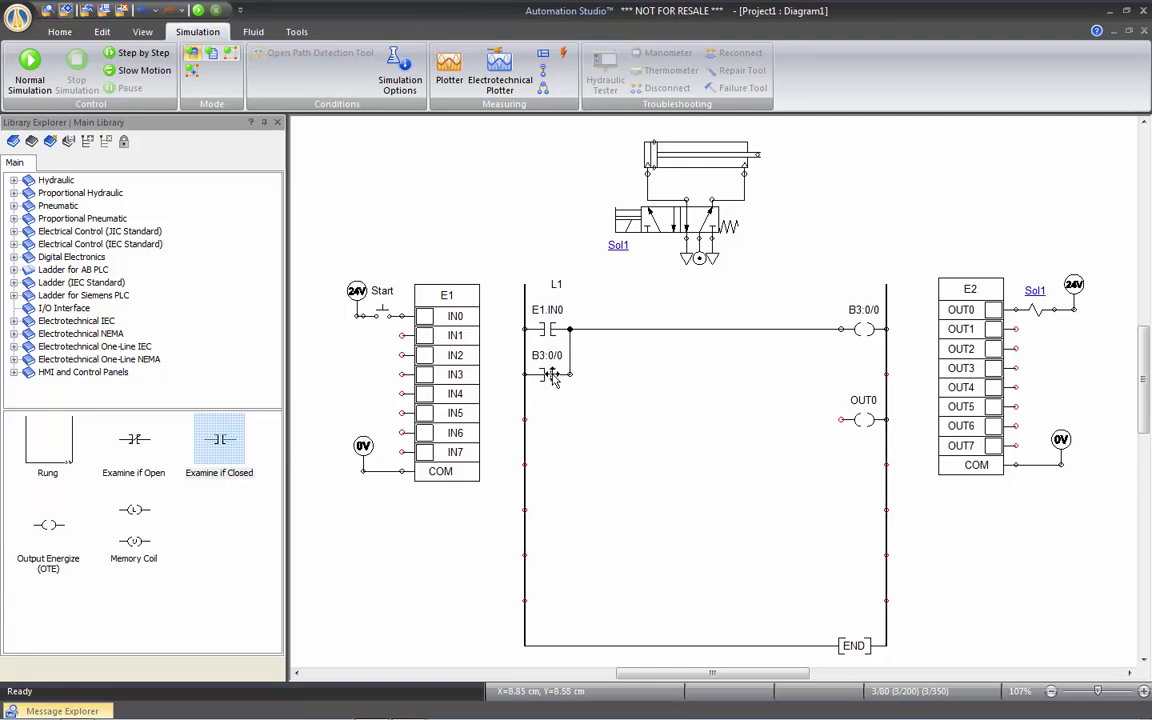
- Copy the B3:0/0 contact down onto the second rung ahead of the OUT0 coil
mouse_move(552, 383)
mouse_down()
mouse_move(552, 420)
mouse_move(841, 420)
mouse_up()
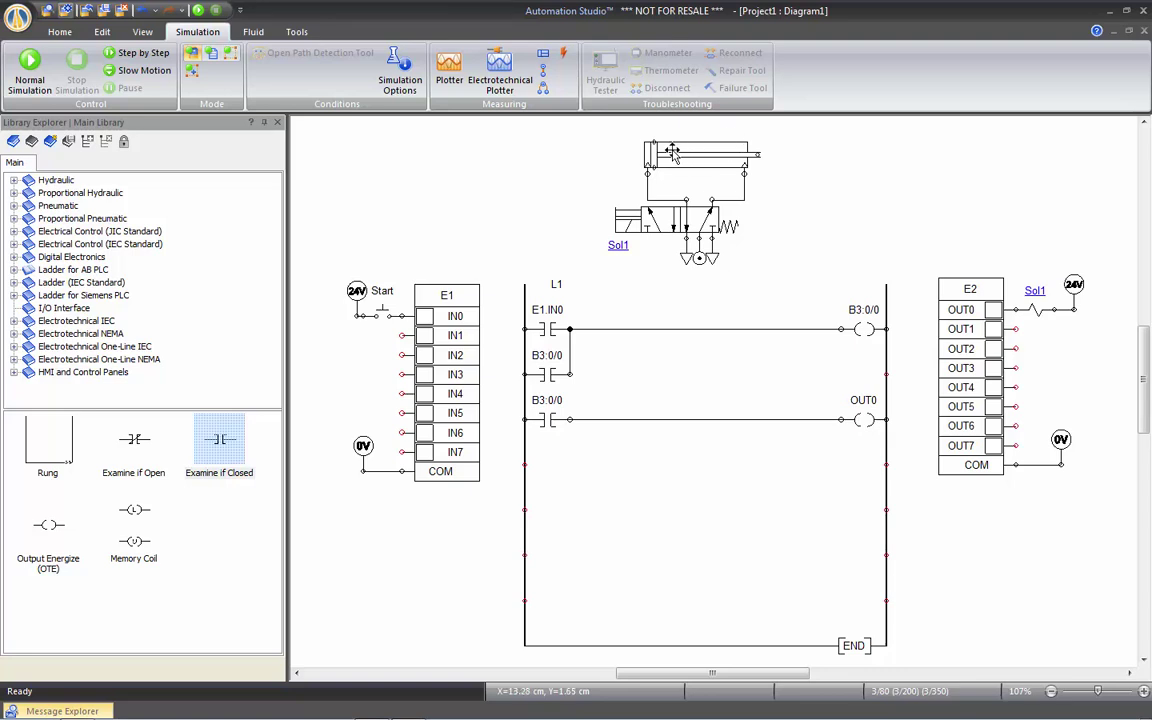
- Drop a Pneumatic proximity sensor above the cylinder, name it Prox1, and set its label beside it
click(58, 205)
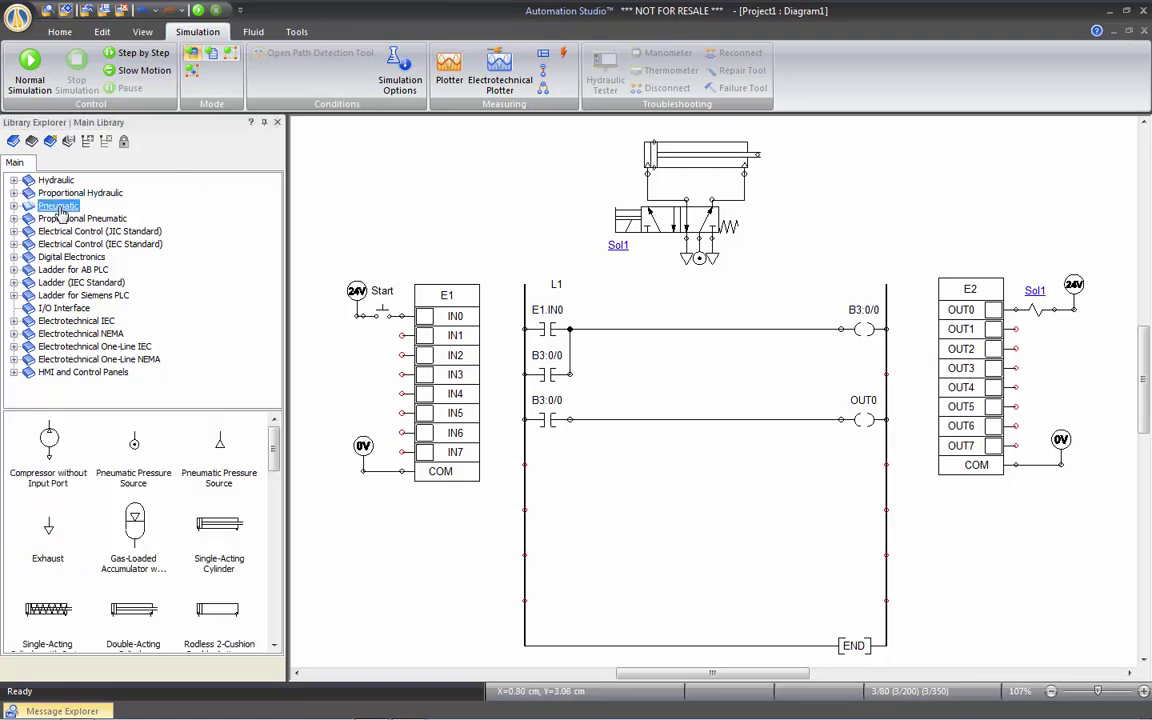
drag(270, 443, 271, 594)
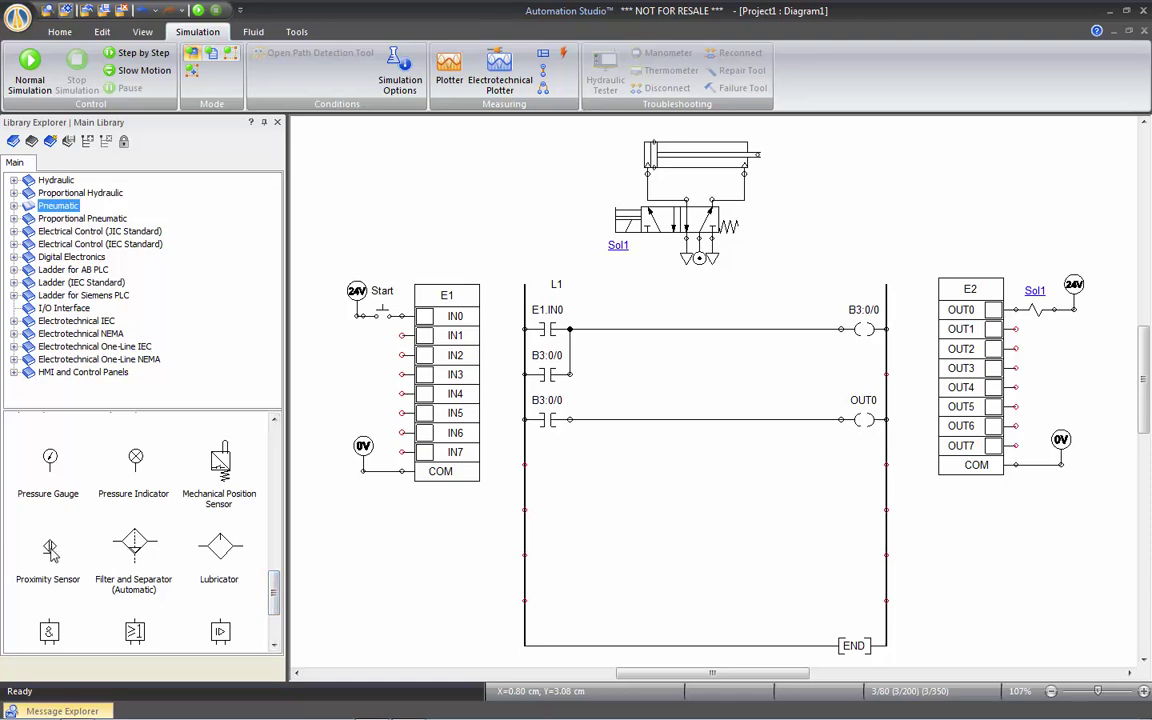
drag(52, 553, 737, 126)
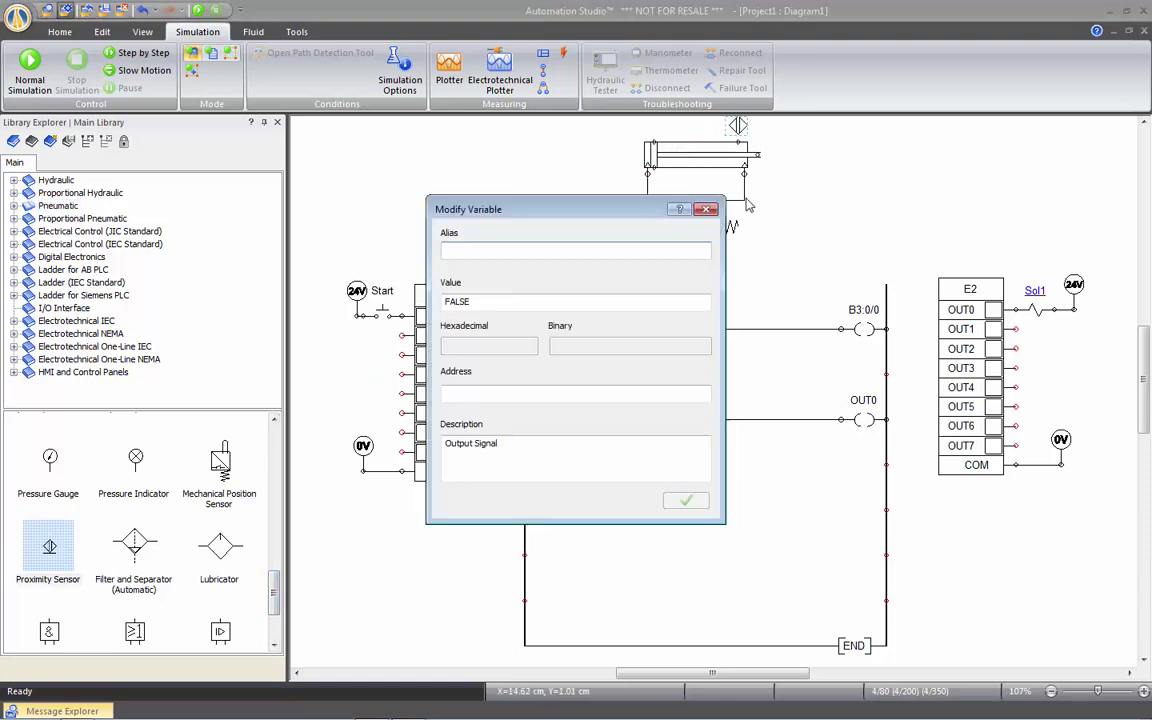
text(Prox1)
key(Return)
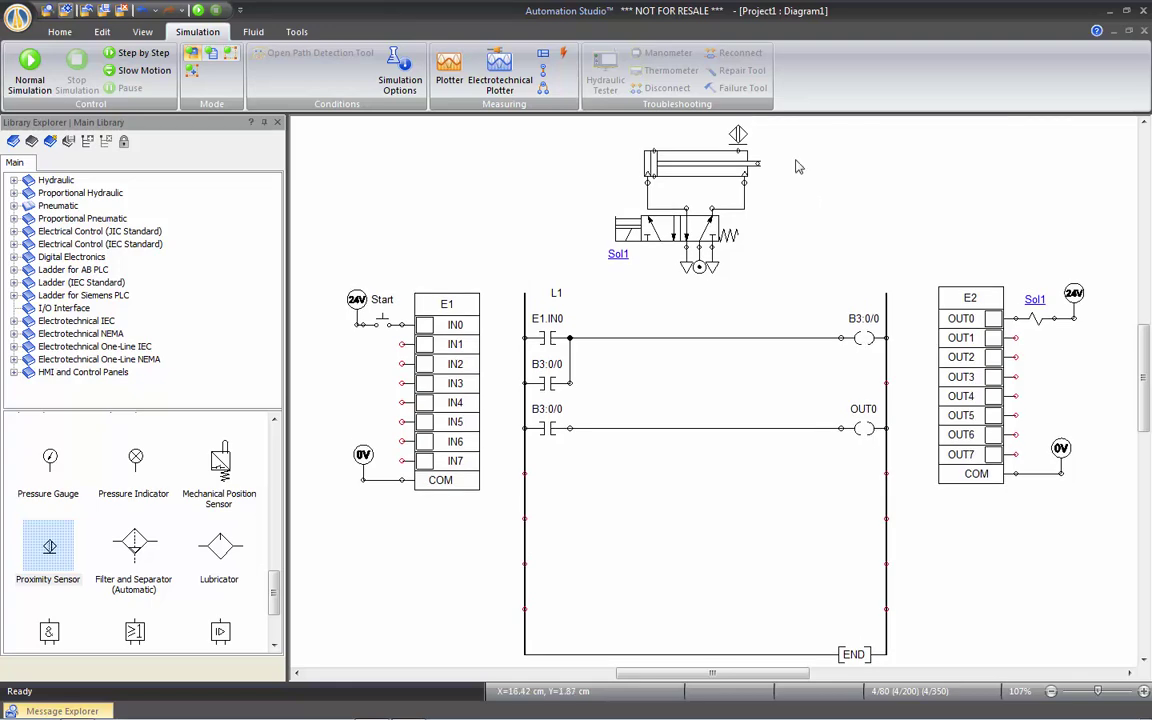
scroll(760, 170, up, 1)
drag(740, 128, 712, 147)
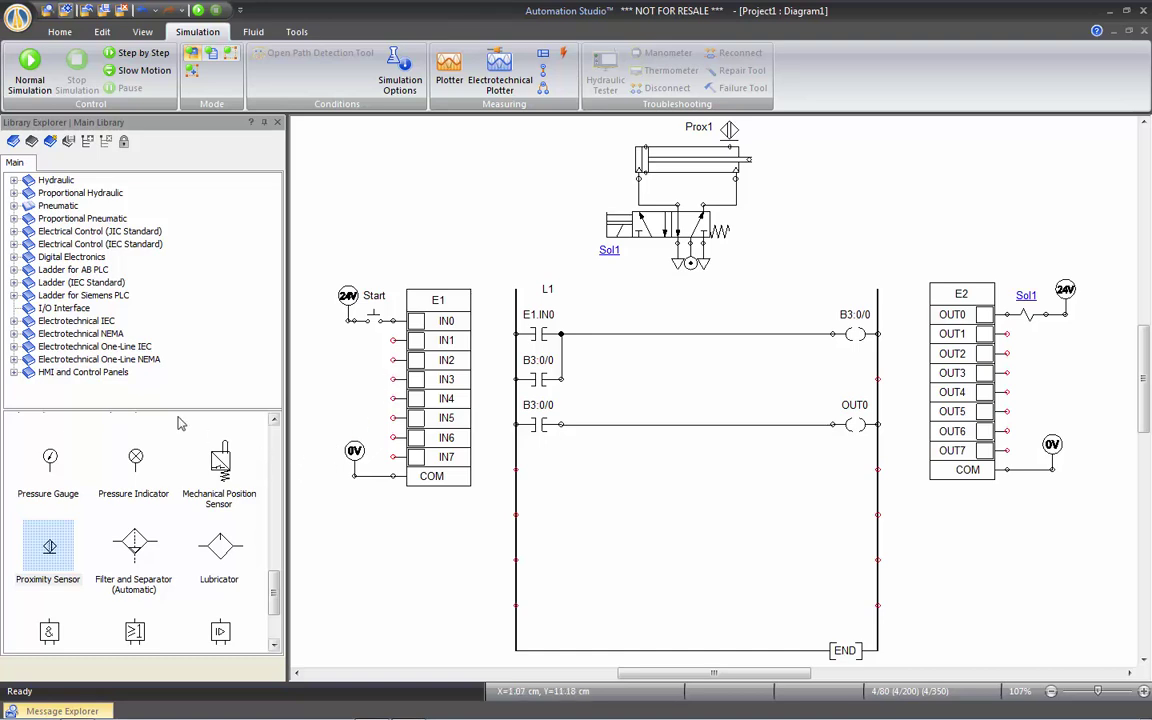
- Place a JIC normally open proximity switch near input IN1
click(63, 232)
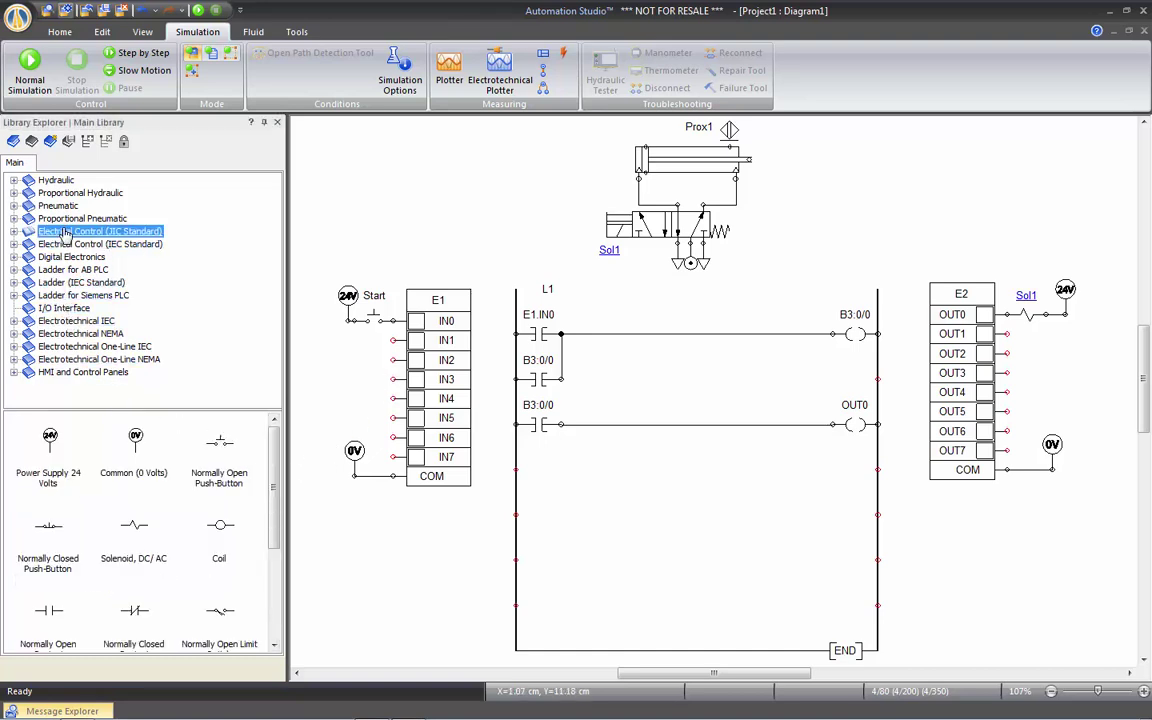
scroll(252, 510, down, 3)
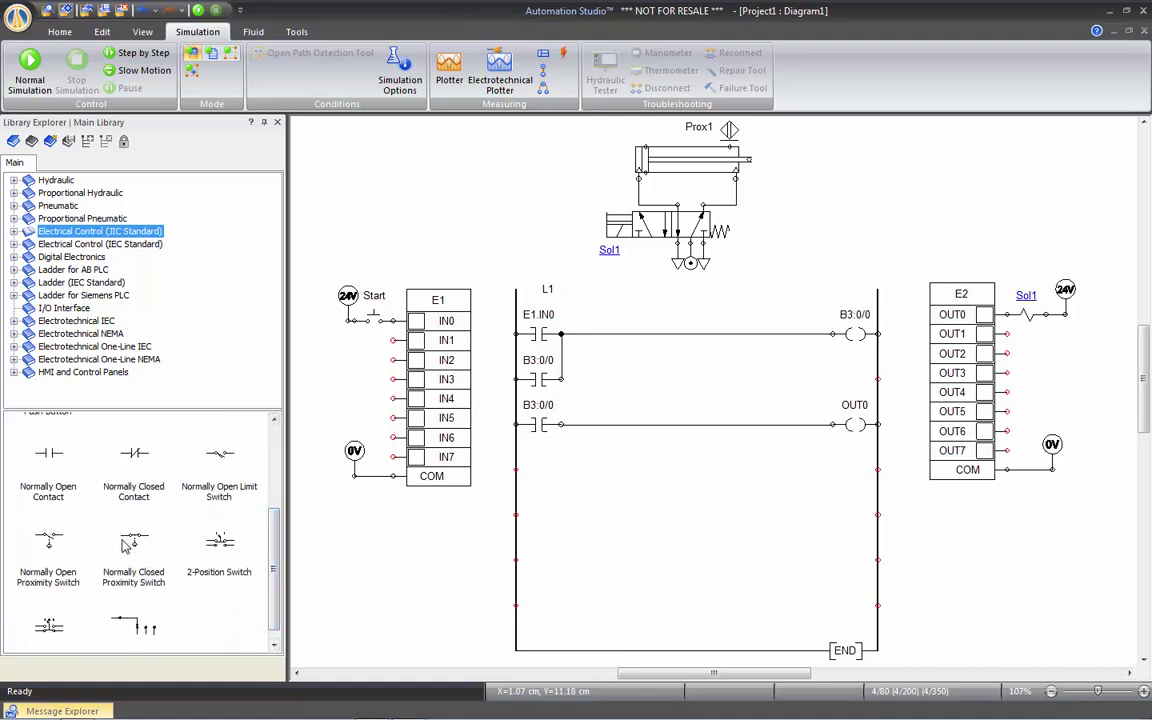
drag(53, 540, 375, 370)
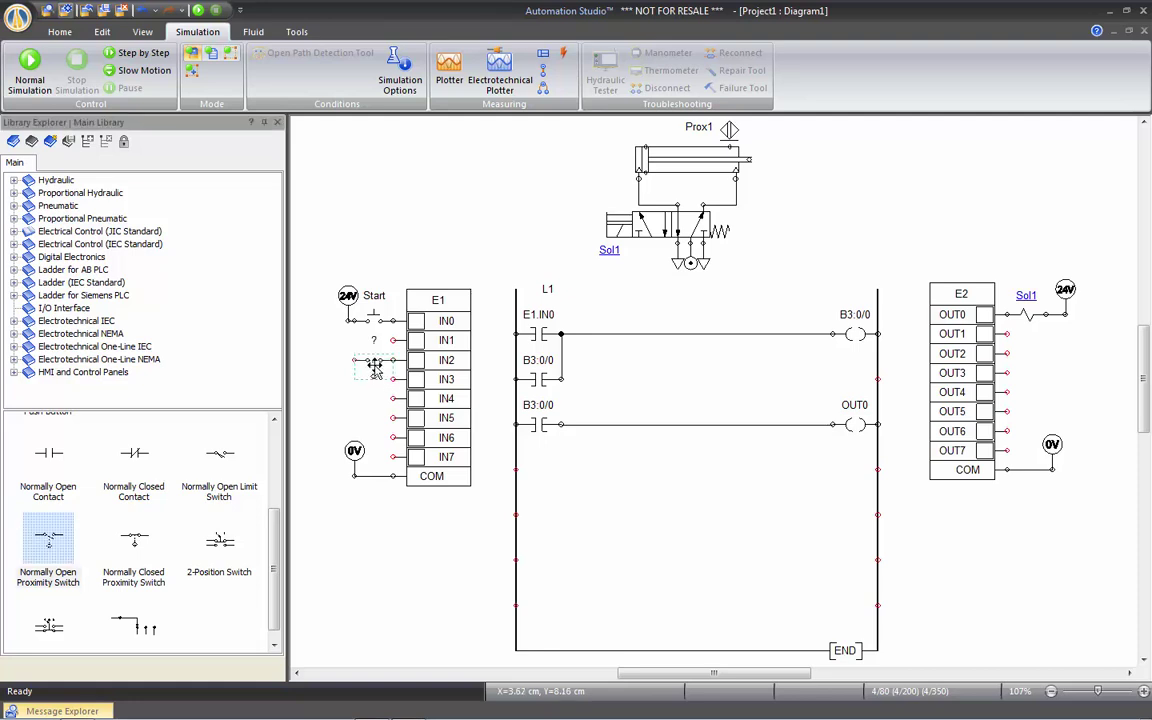
- Assign Prox1 to the proximity switch and wire it to the 24V node
double_click(375, 367)
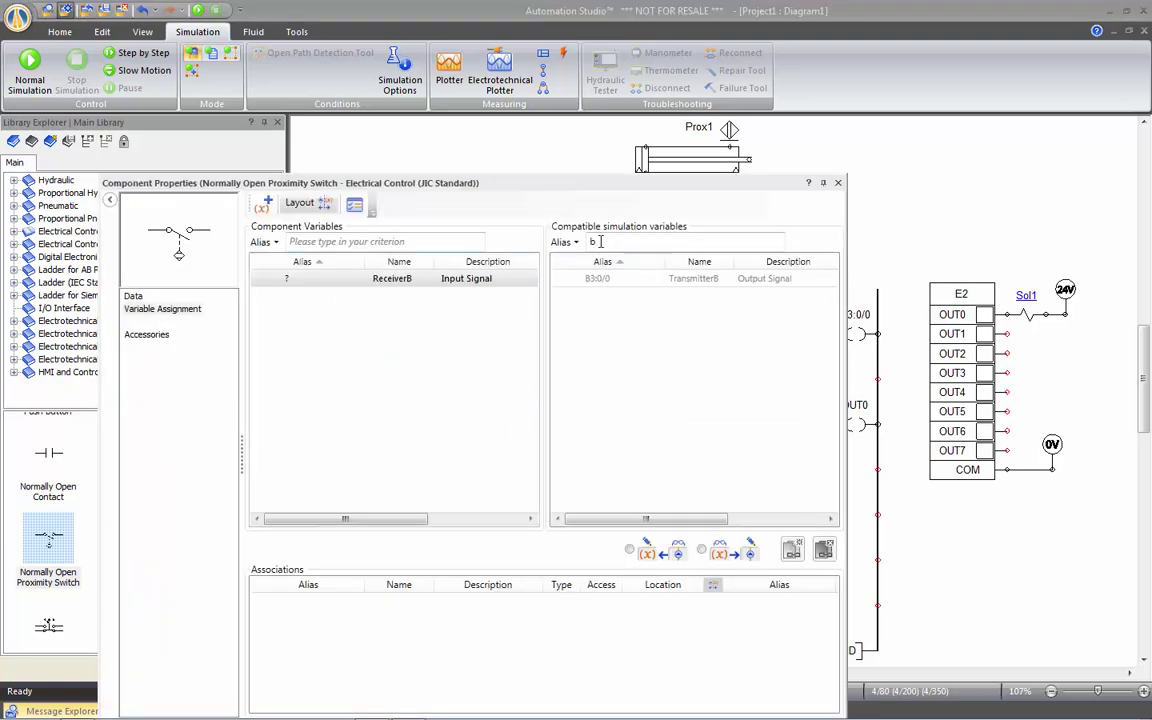
text(p)
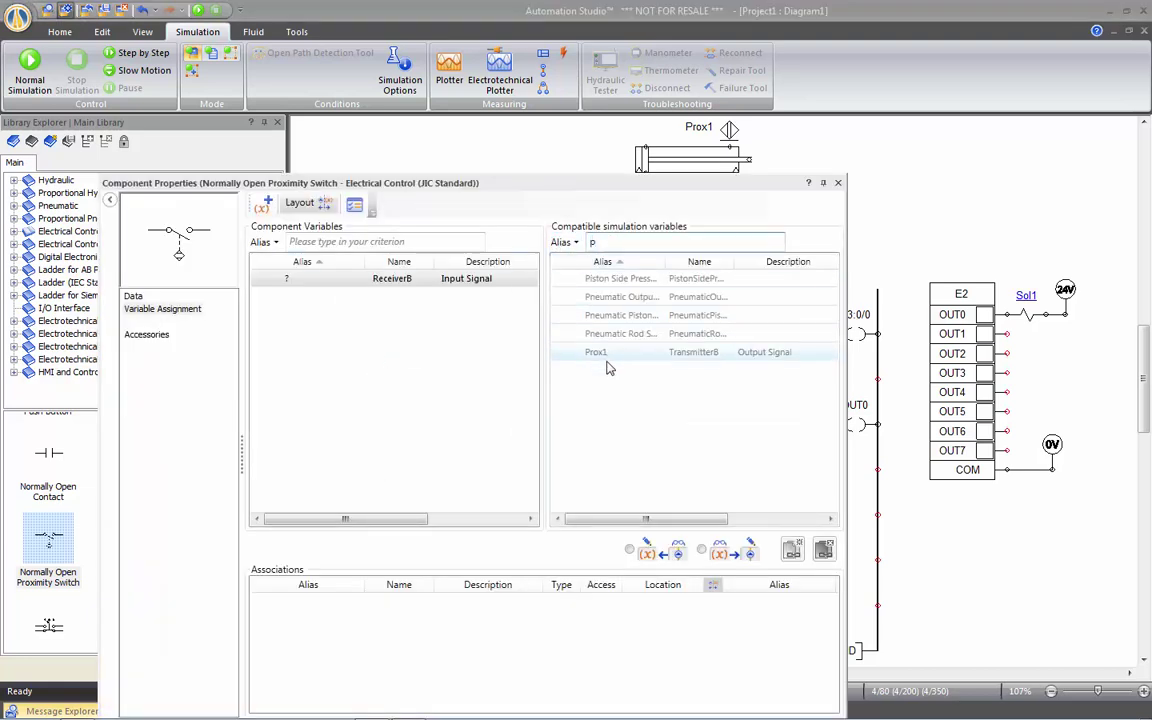
double_click(610, 355)
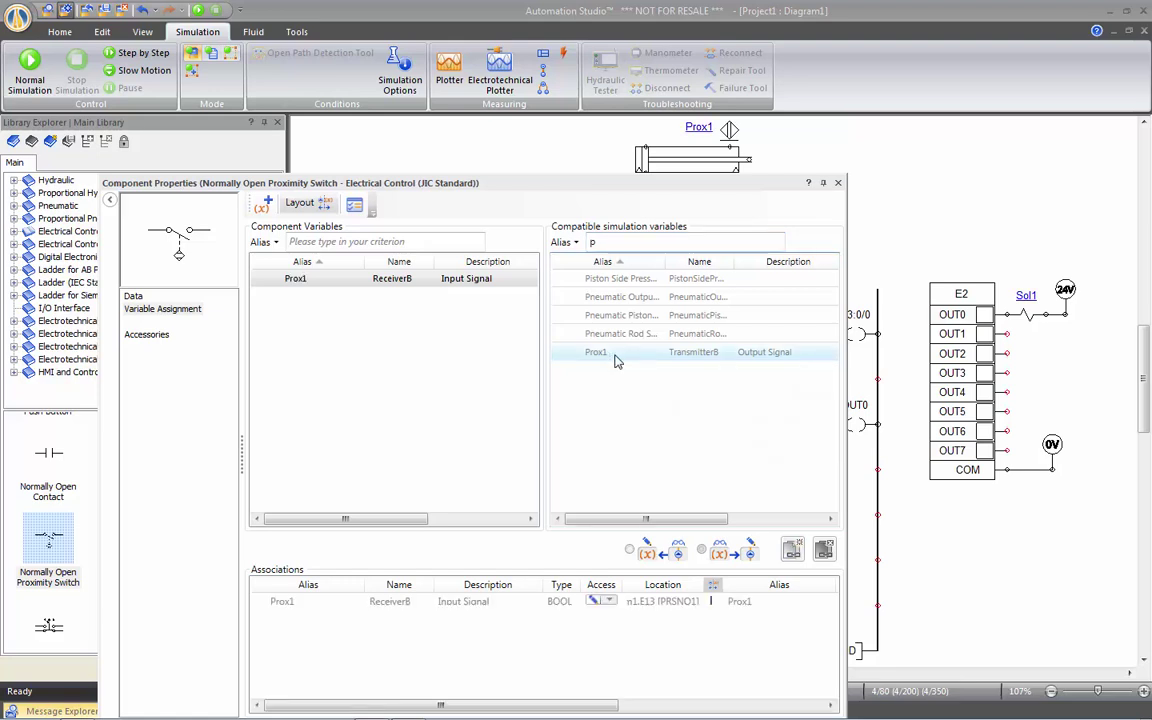
click(838, 182)
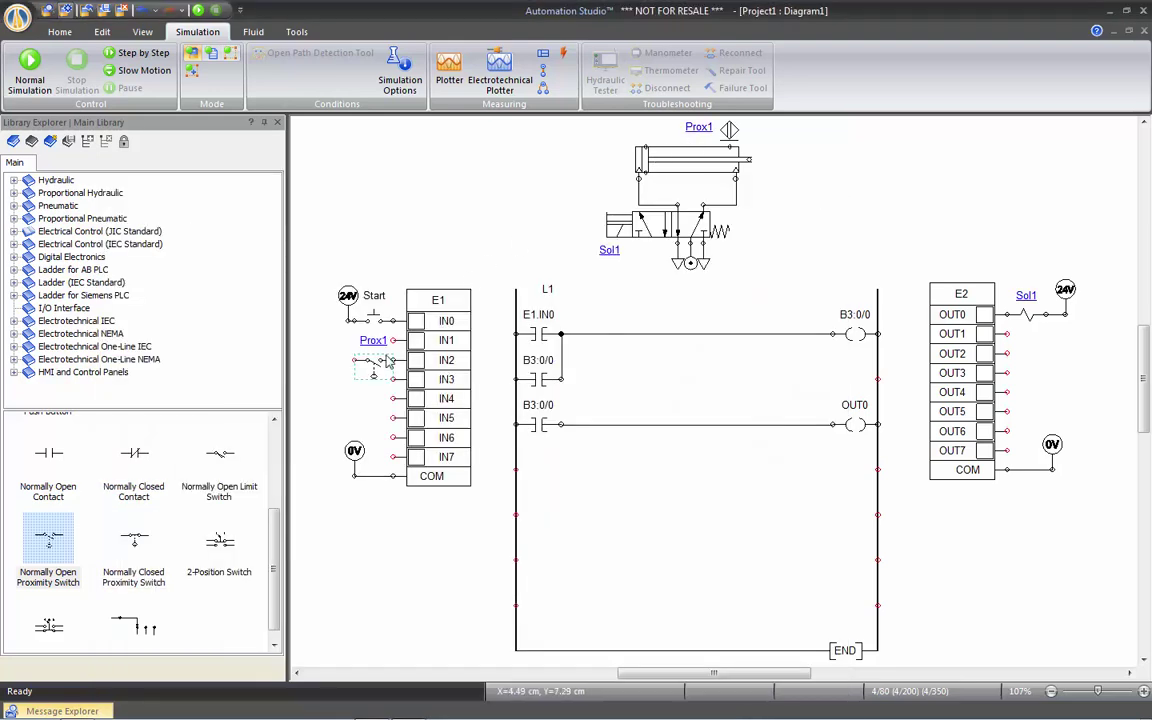
drag(356, 360, 349, 320)
- Add an Examine if Closed contact on rung four assigned to input E1.IN2
click(73, 269)
drag(229, 452, 543, 478)
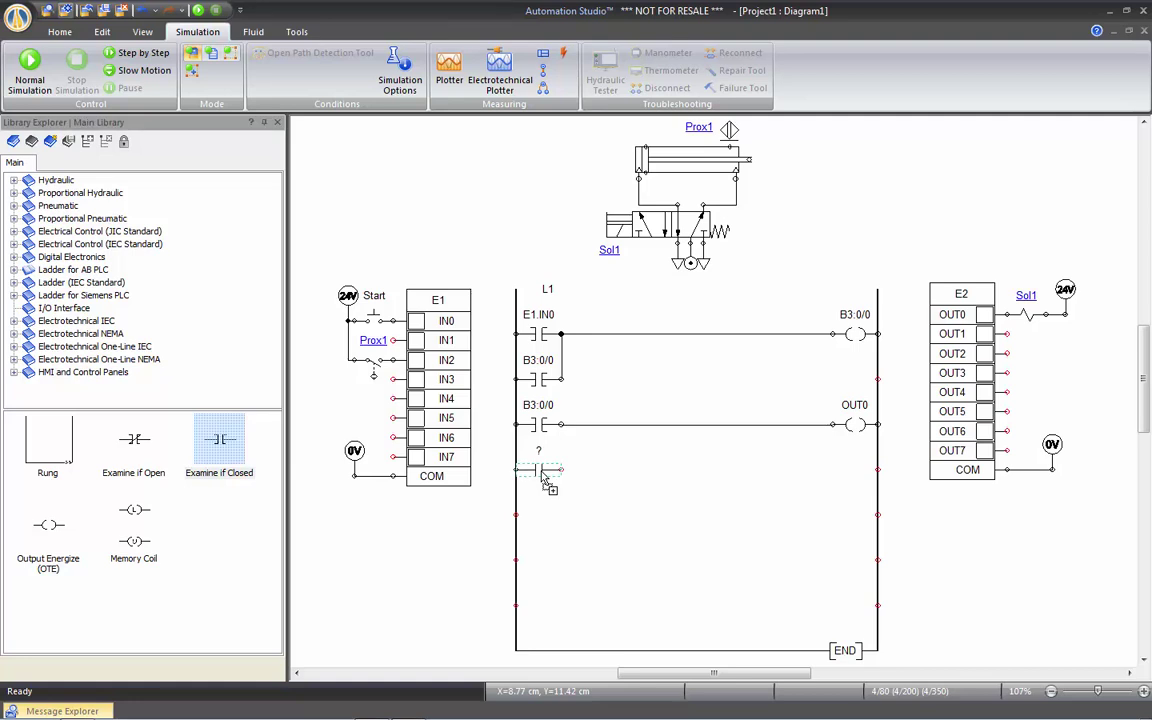
double_click(543, 476)
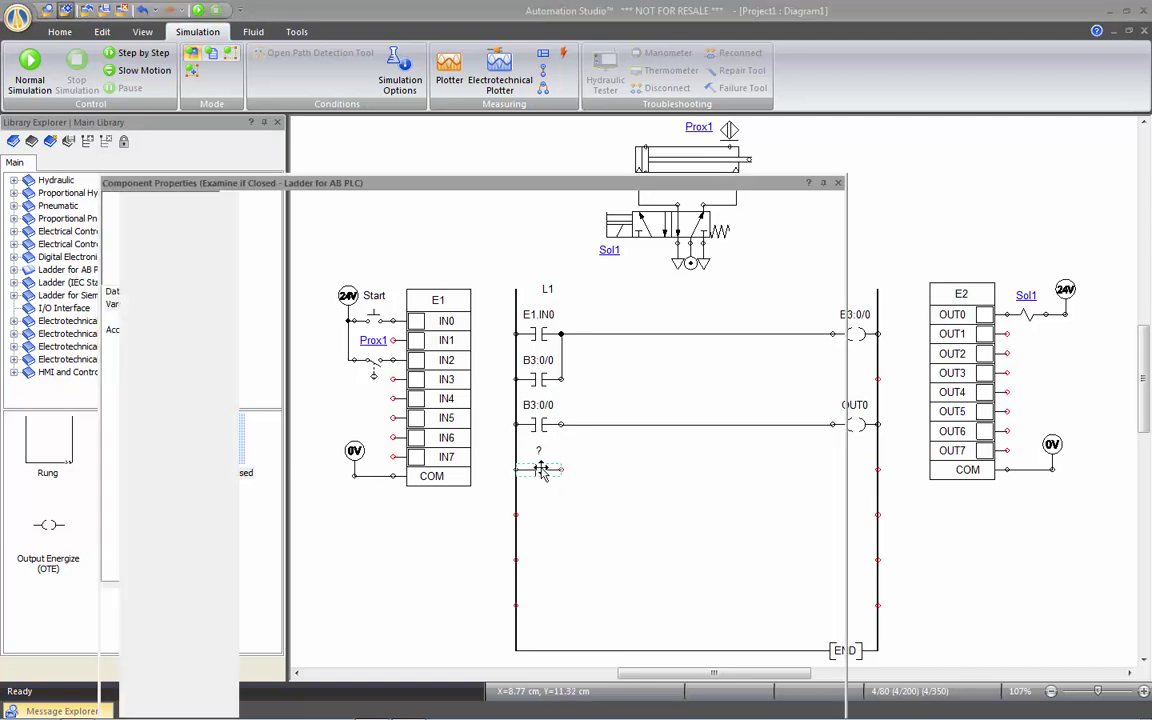
click(620, 242)
text(p)
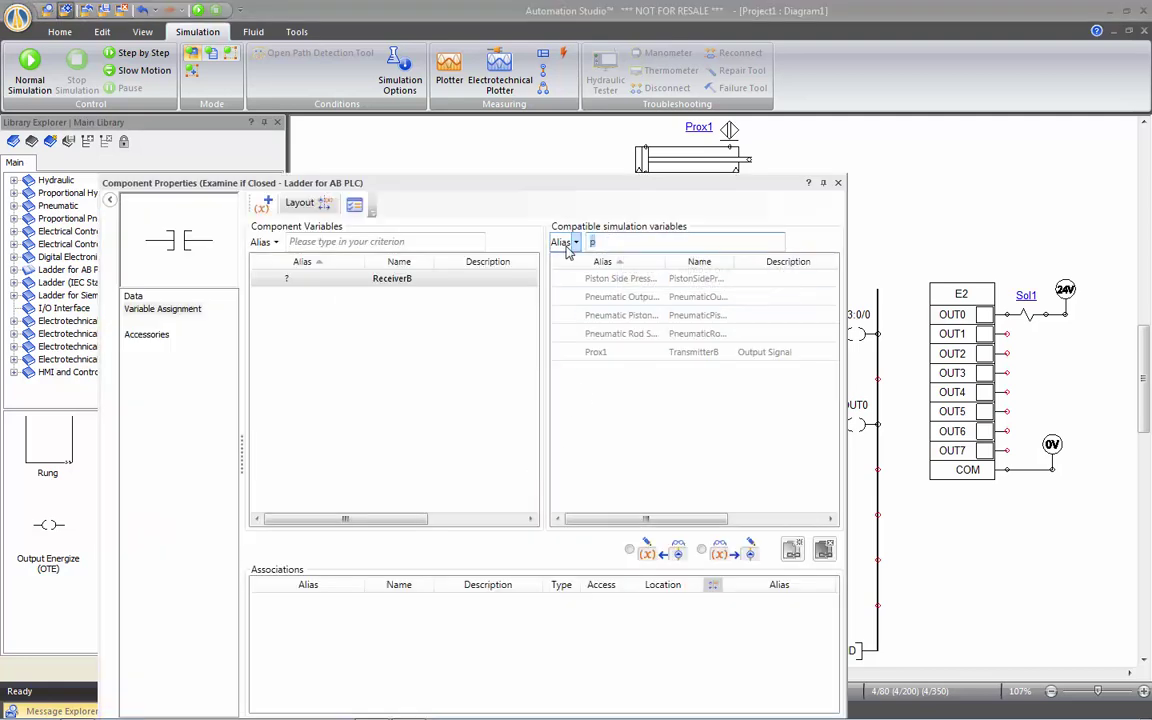
text(i)
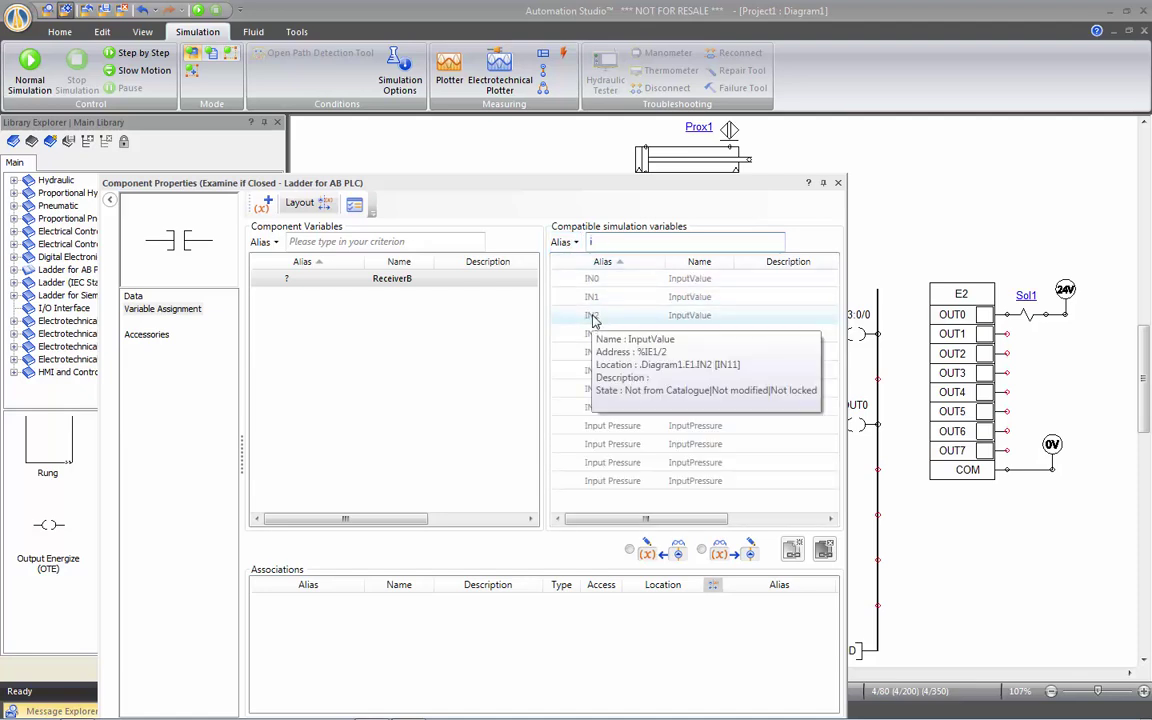
double_click(592, 316)
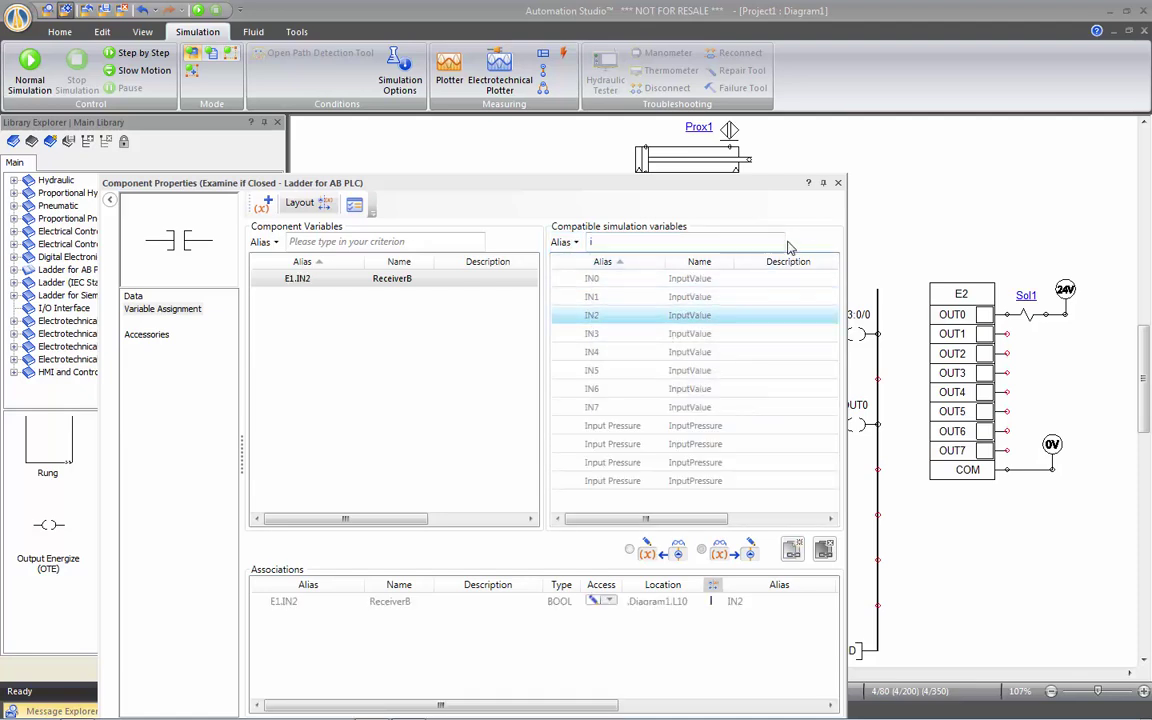
click(752, 170)
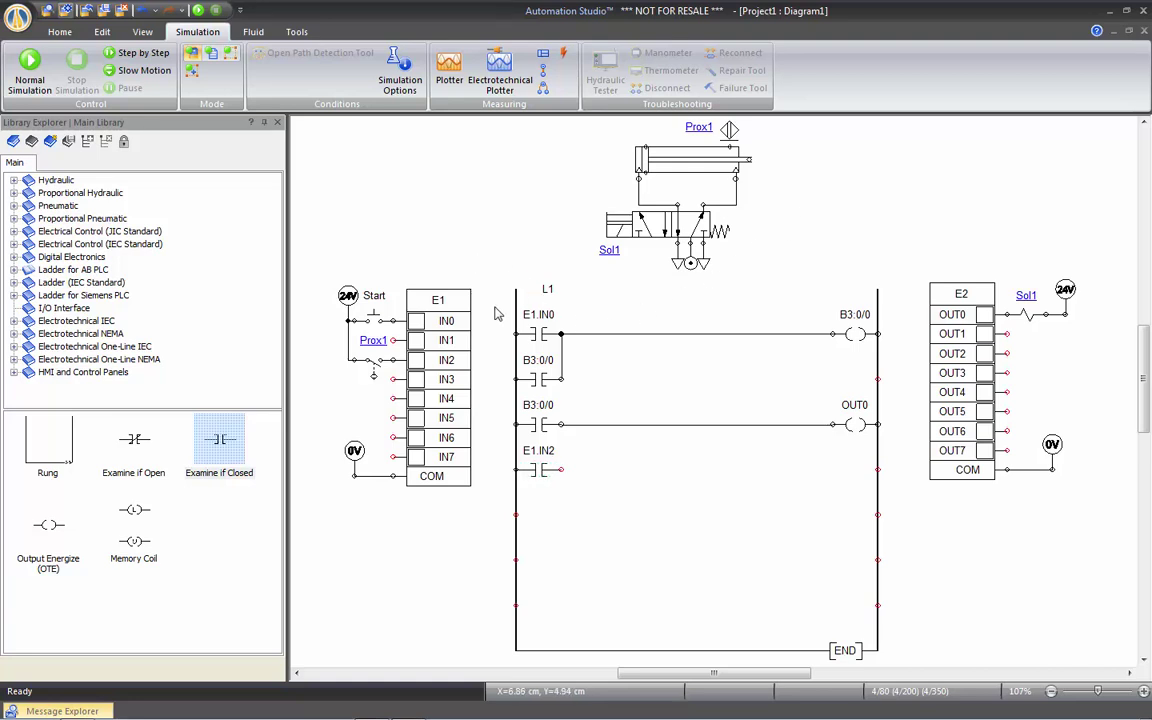
- Place TON timer T4:L11 after the E1.IN2 contact and wire its EN output to the right rail
click(489, 487)
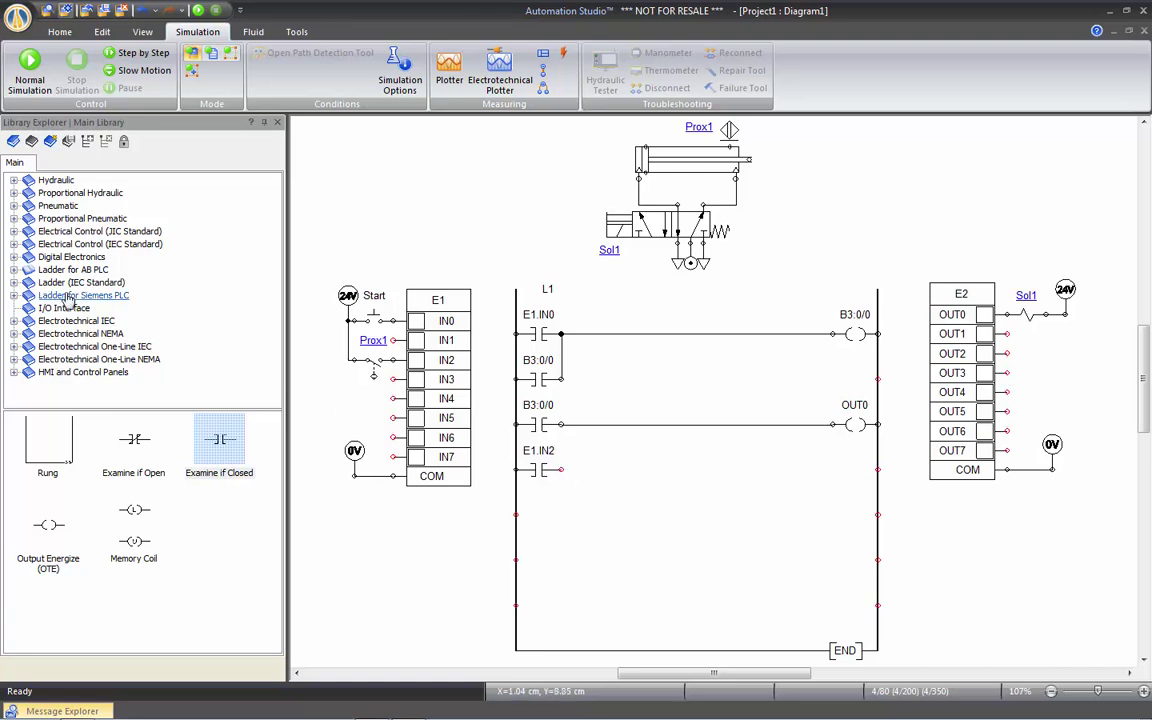
click(13, 270)
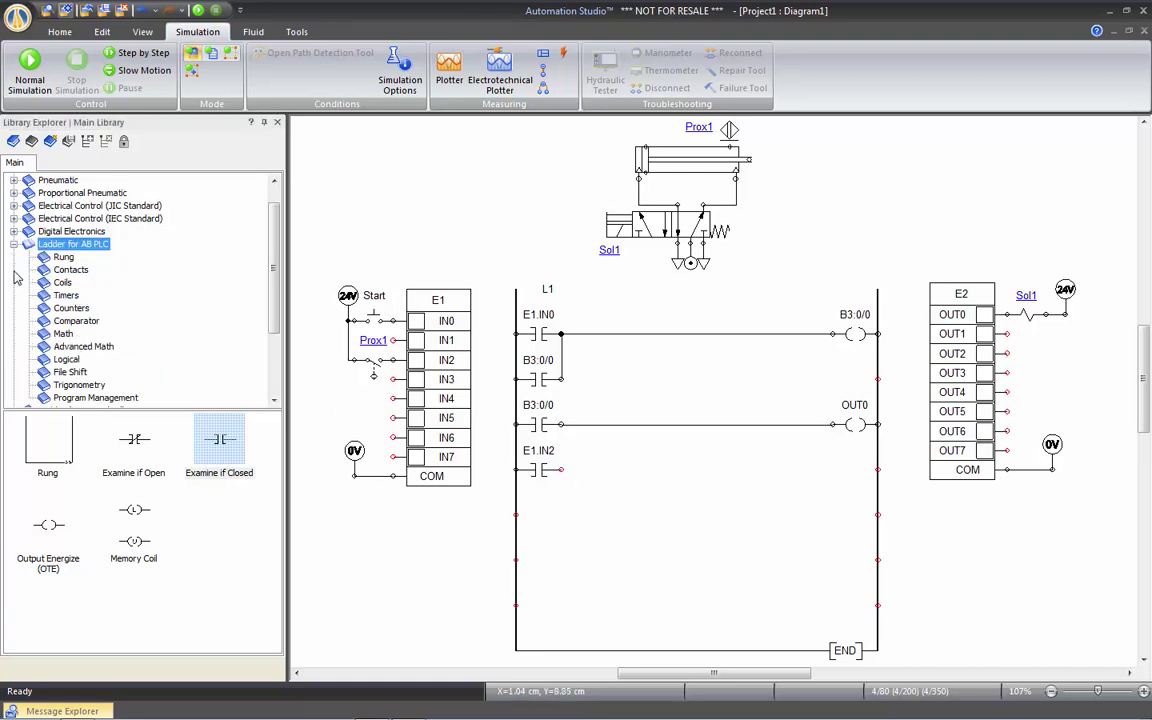
click(64, 295)
drag(45, 448, 678, 525)
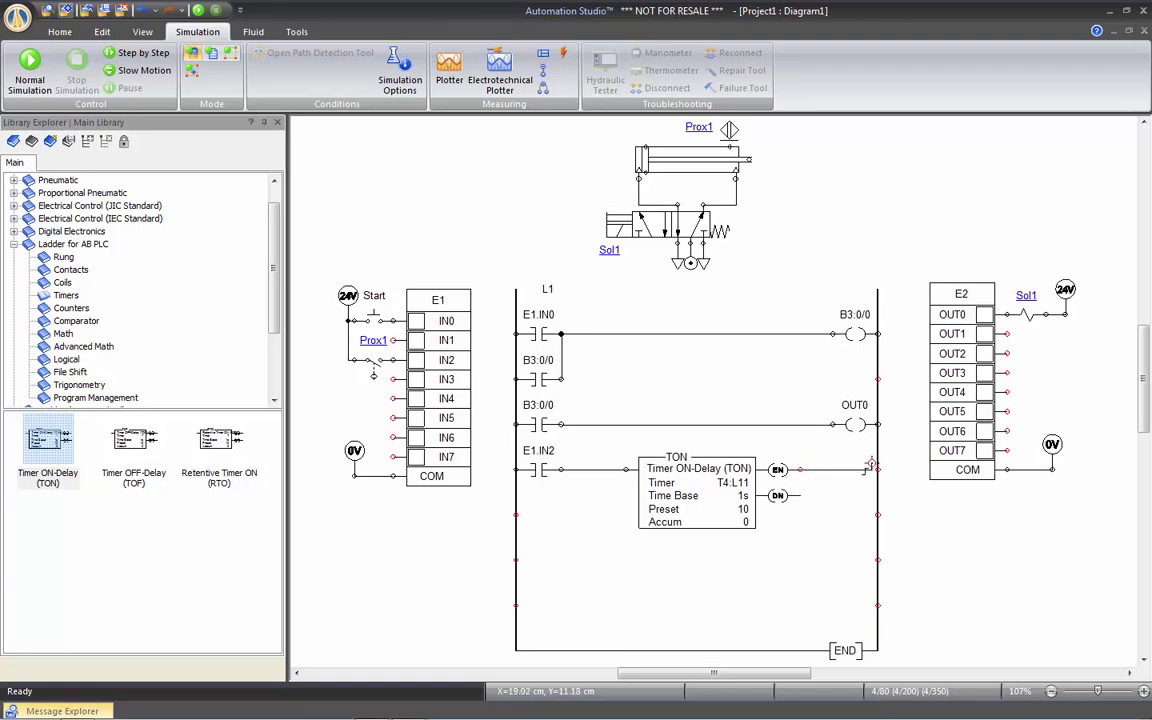
drag(800, 468, 878, 469)
- Change timer T4:L11's PRE value from 10 to 3 in its Technical - Control data
double_click(671, 489)
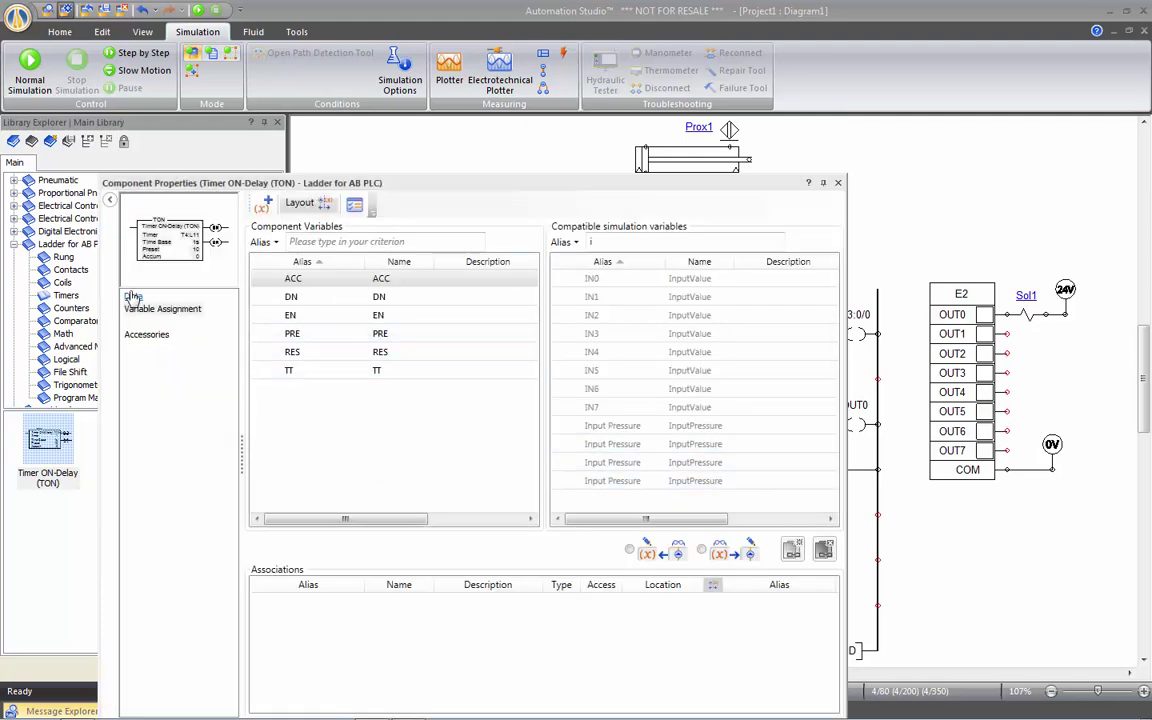
click(133, 296)
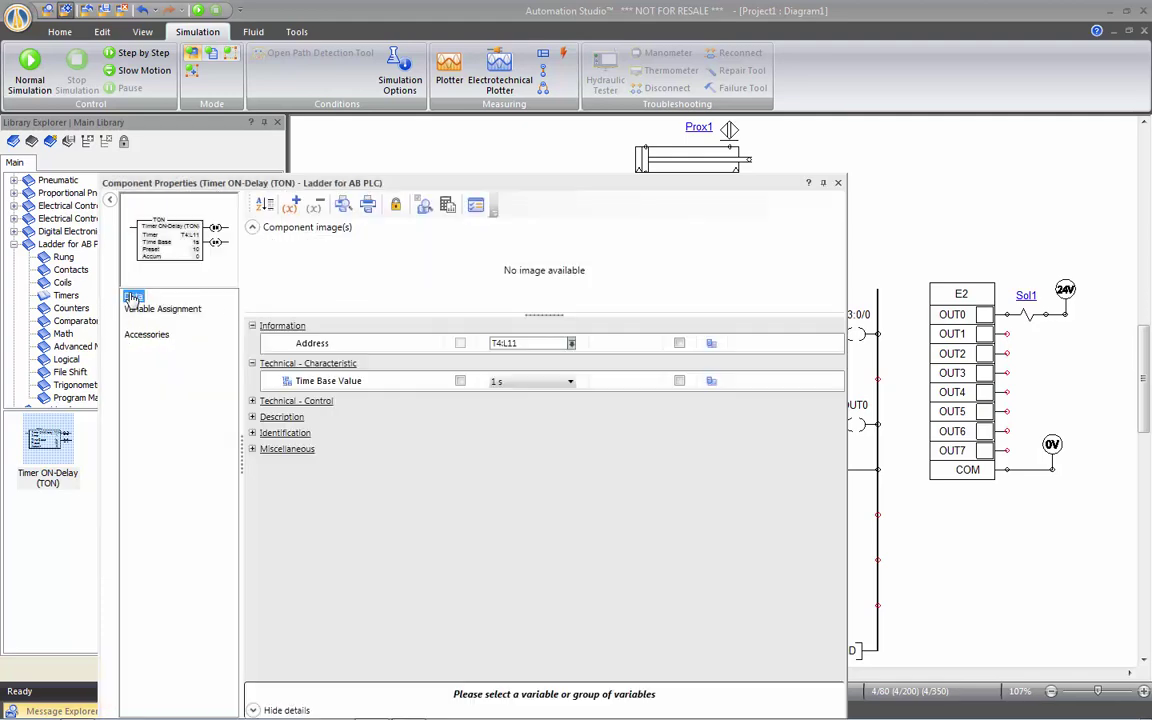
click(253, 401)
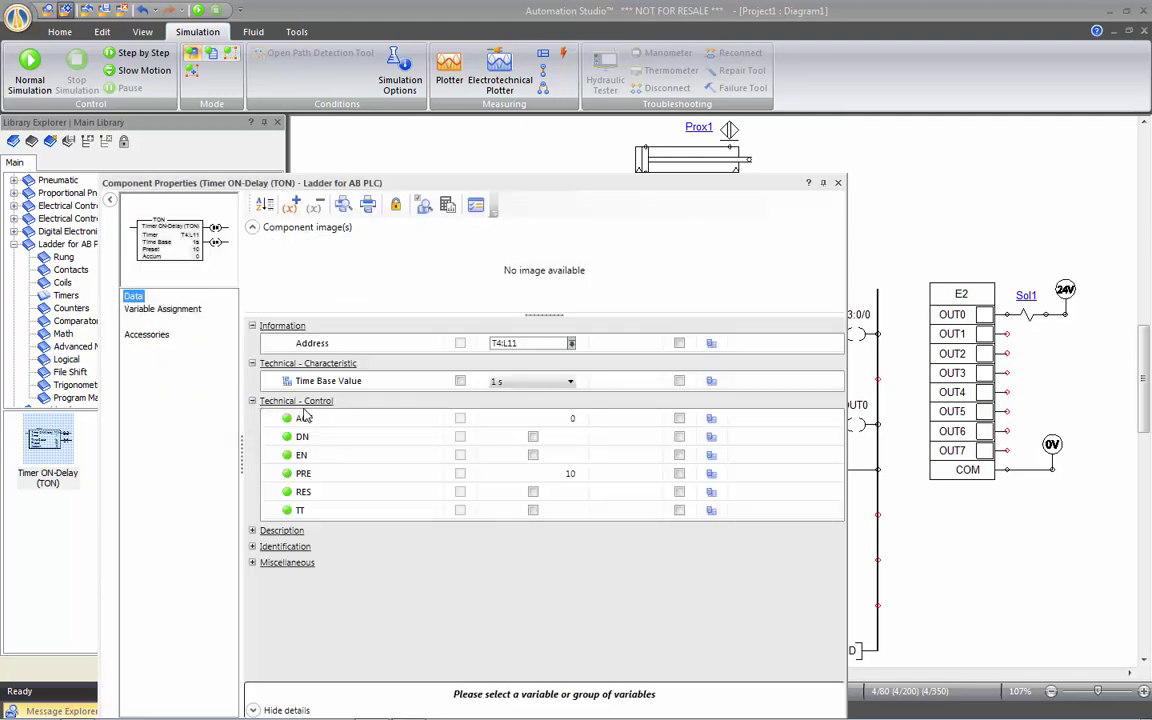
click(567, 475)
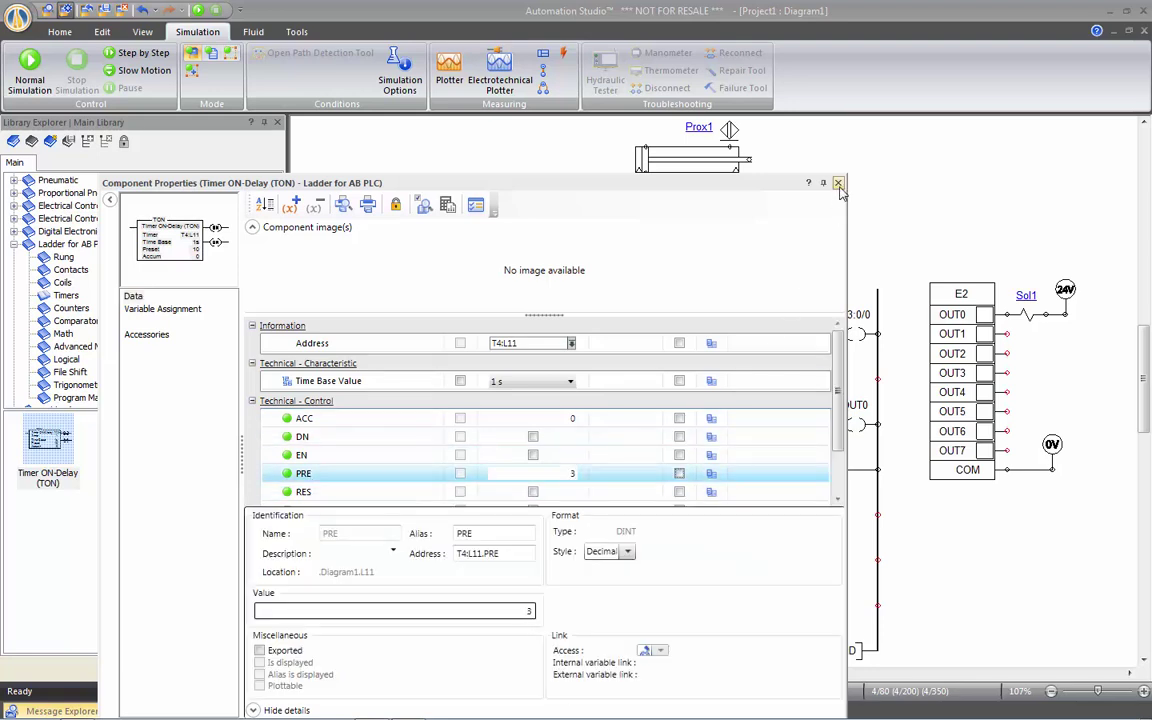
click(754, 176)
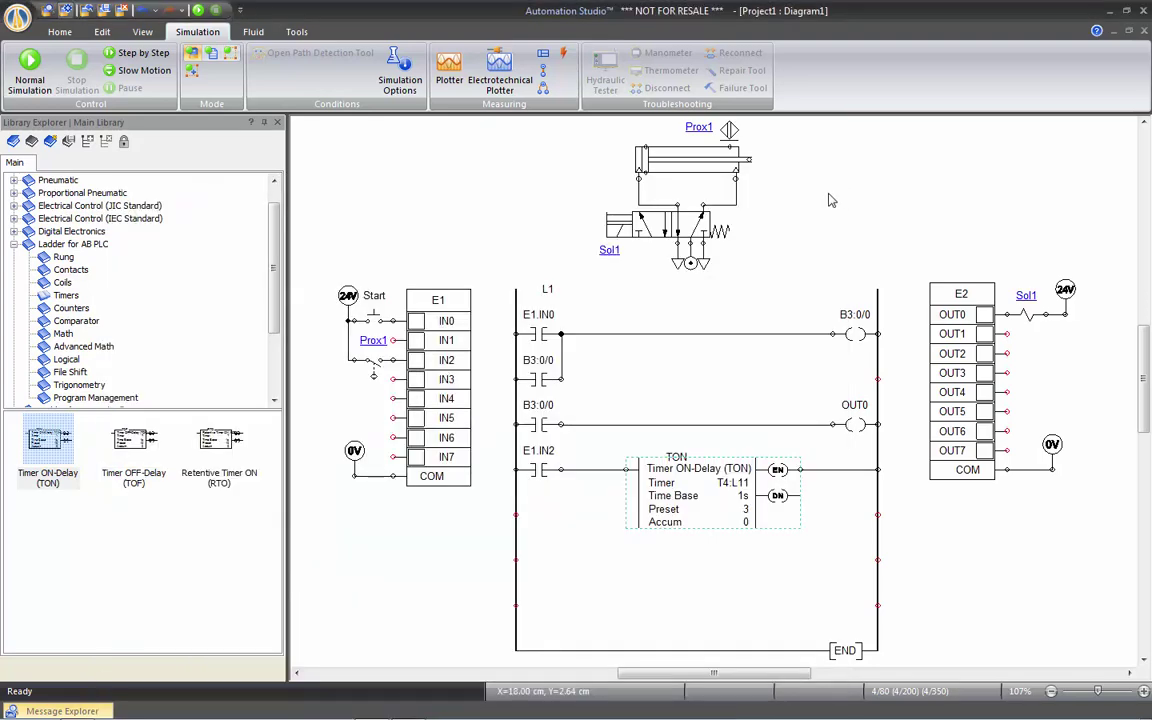
click(749, 553)
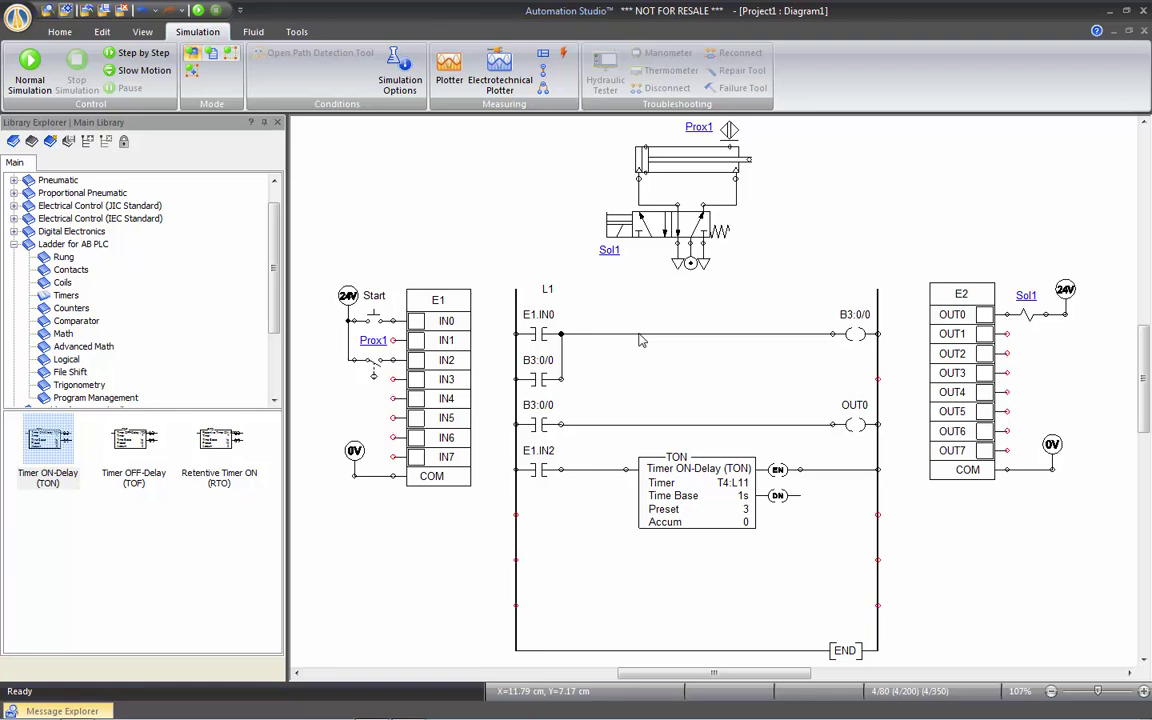
- Insert an Examine if Open contact on rung 1 assigned to the timer's DN bit
click(73, 244)
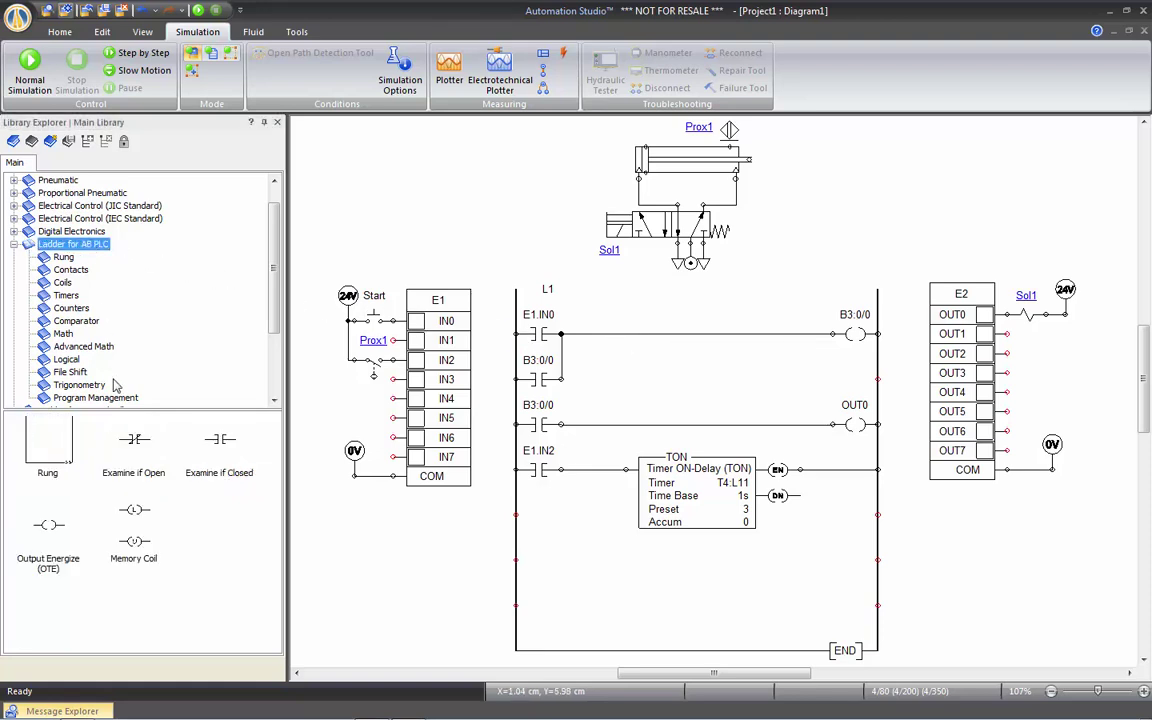
drag(133, 437, 650, 341)
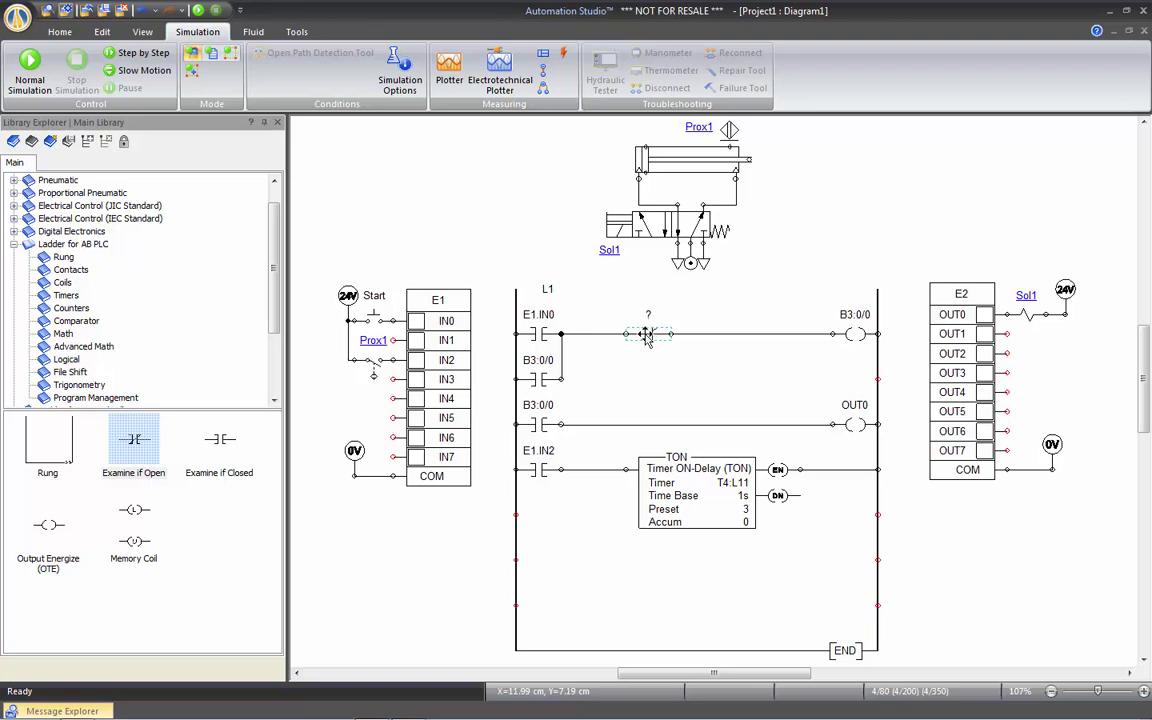
double_click(648, 338)
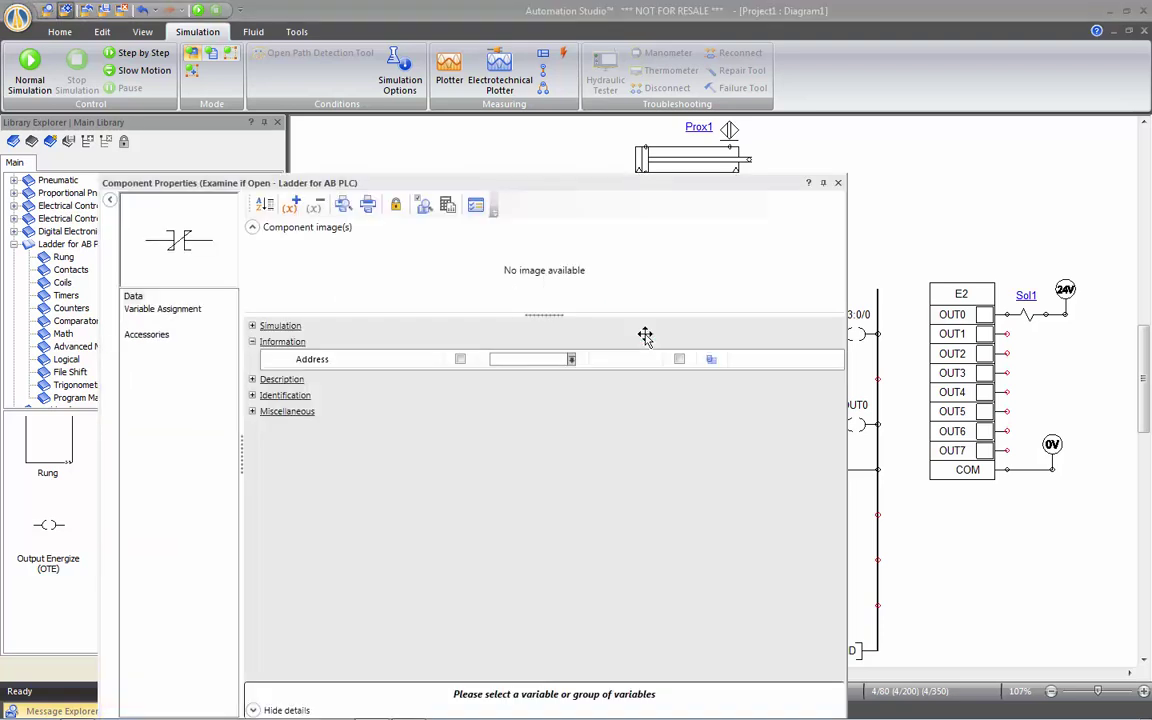
click(165, 309)
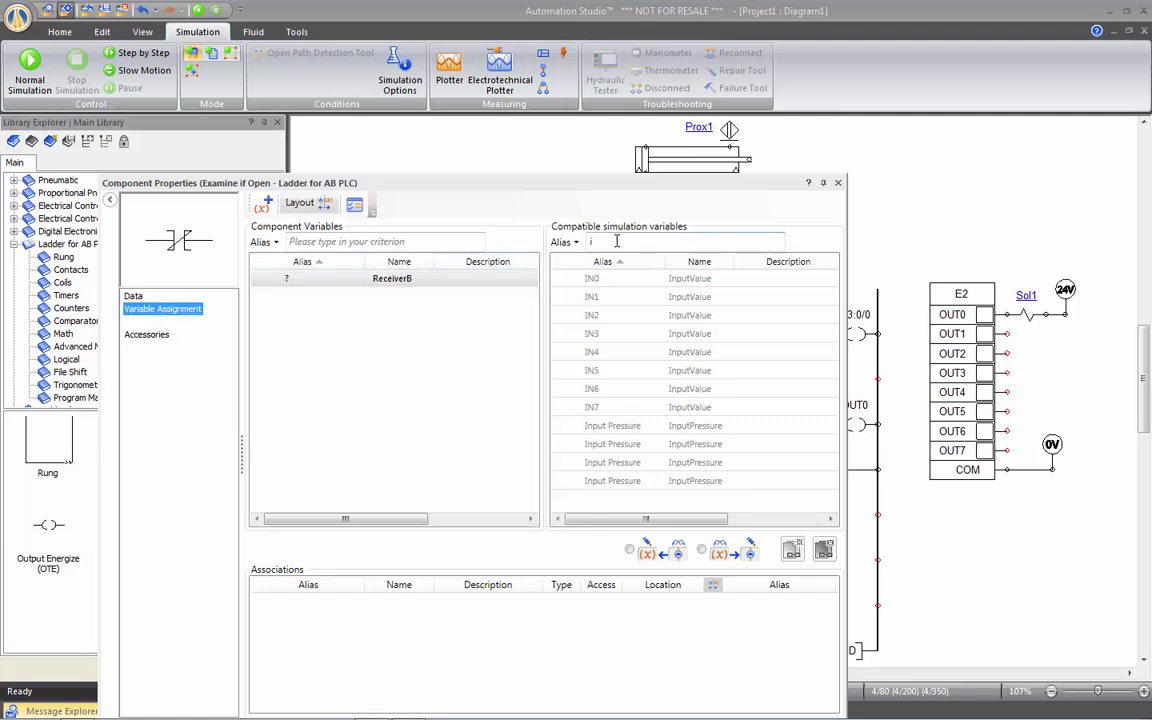
click(560, 245)
text(d)
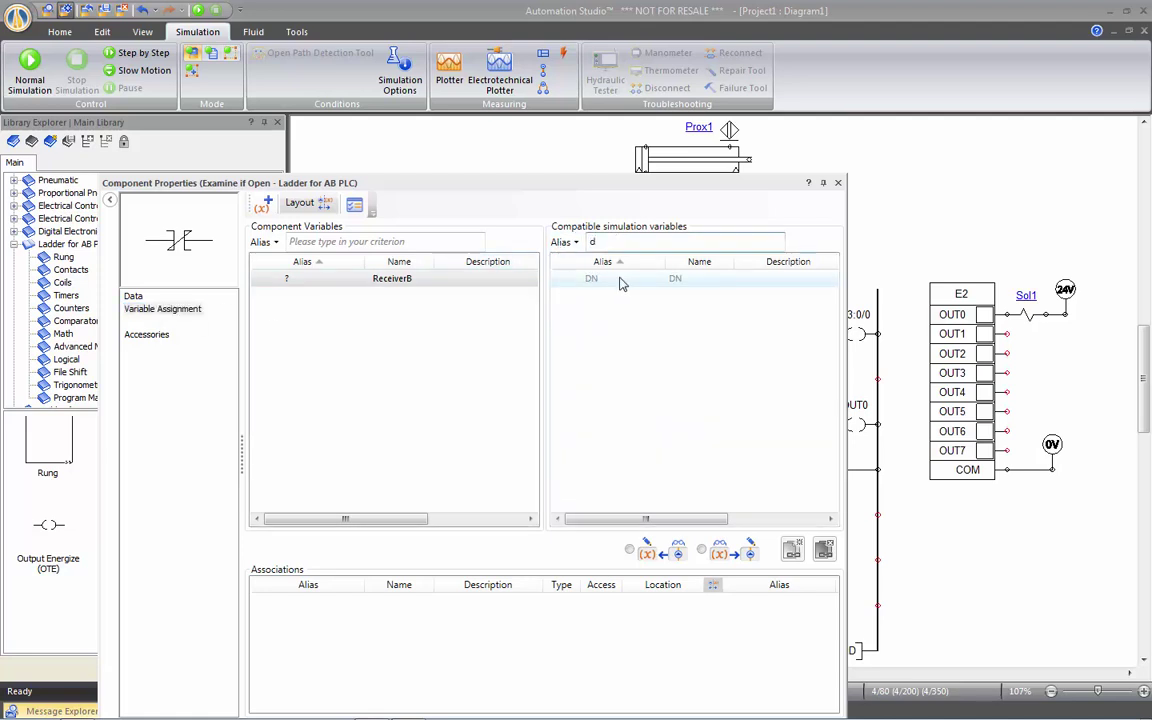
double_click(613, 280)
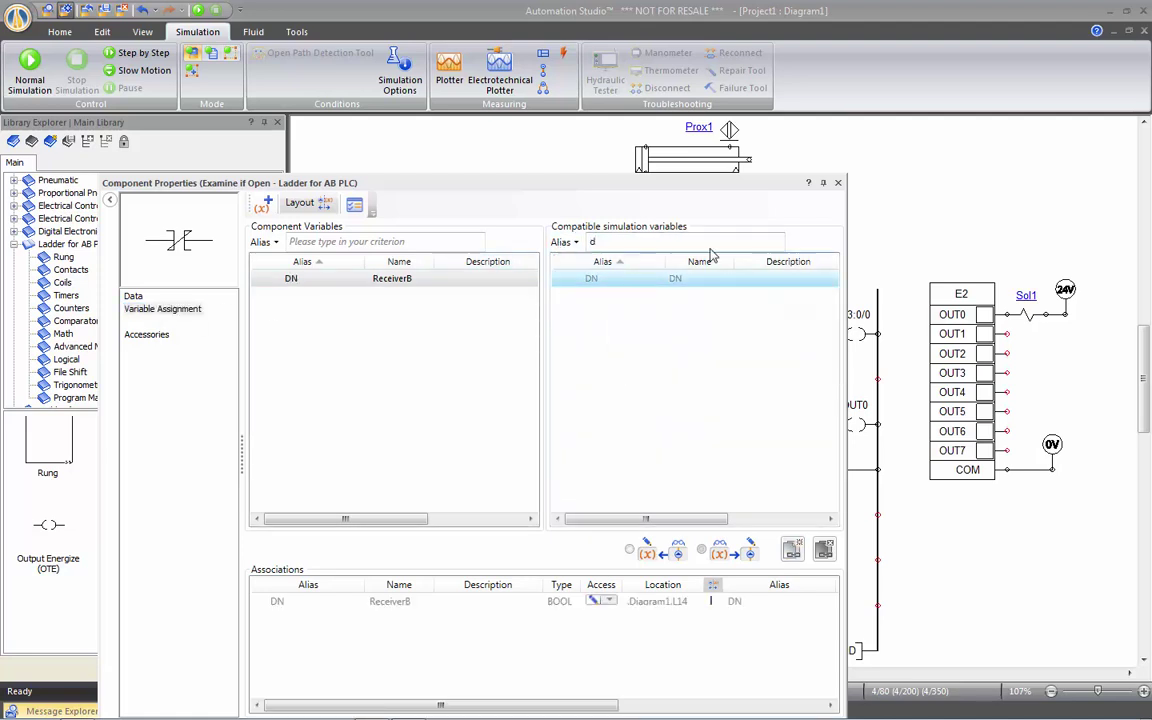
click(838, 184)
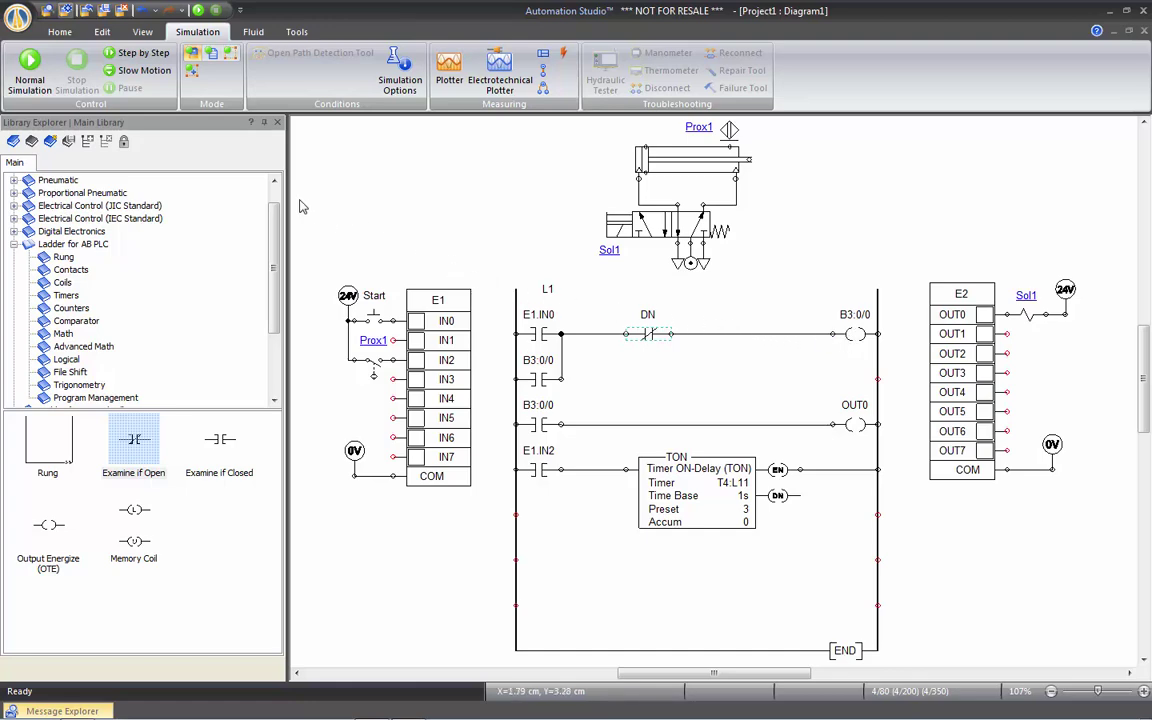
click(30, 65)
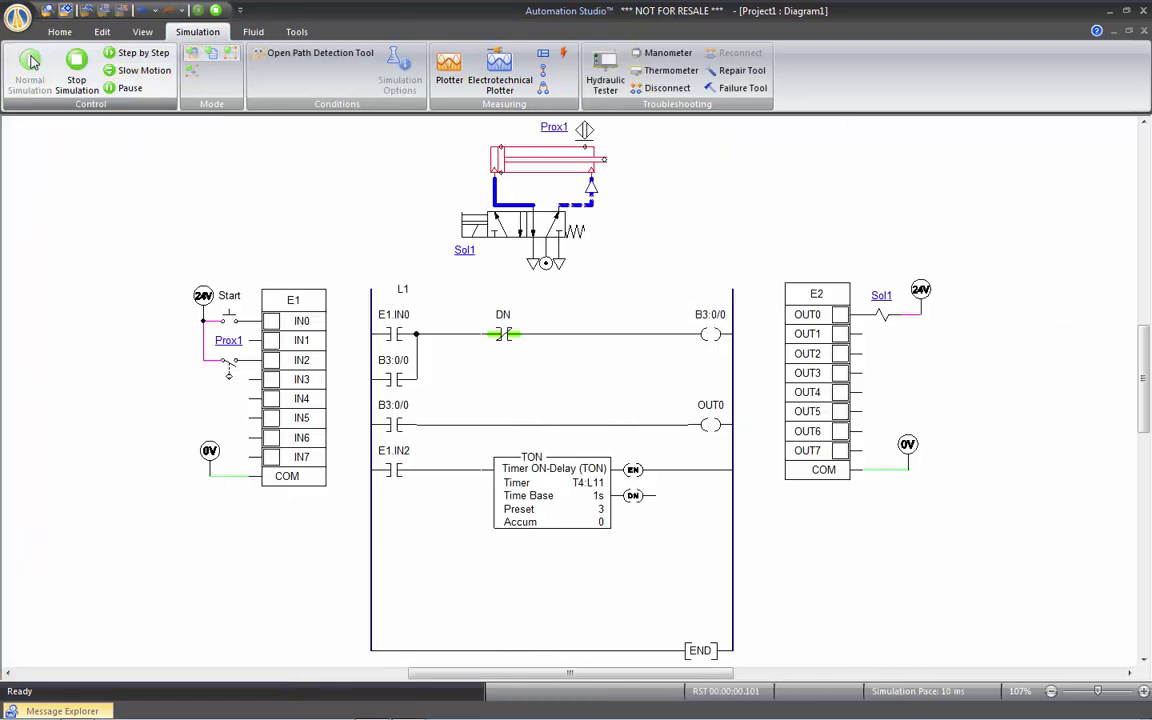
click(230, 322)
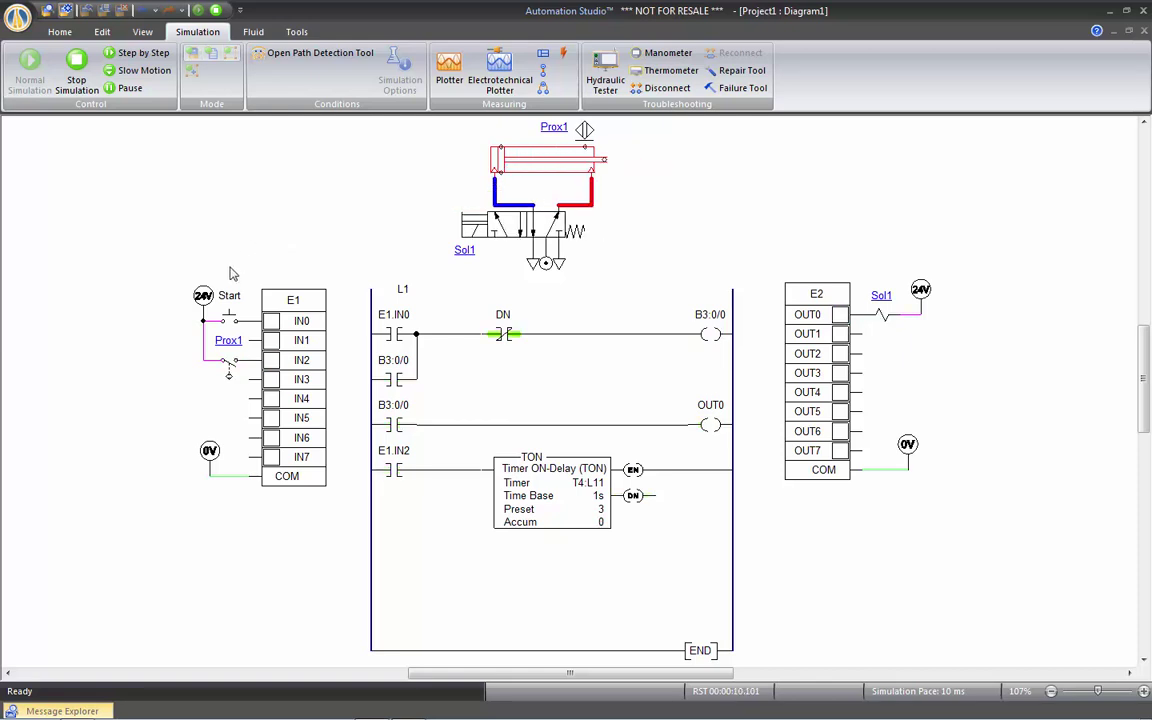
click(138, 71)
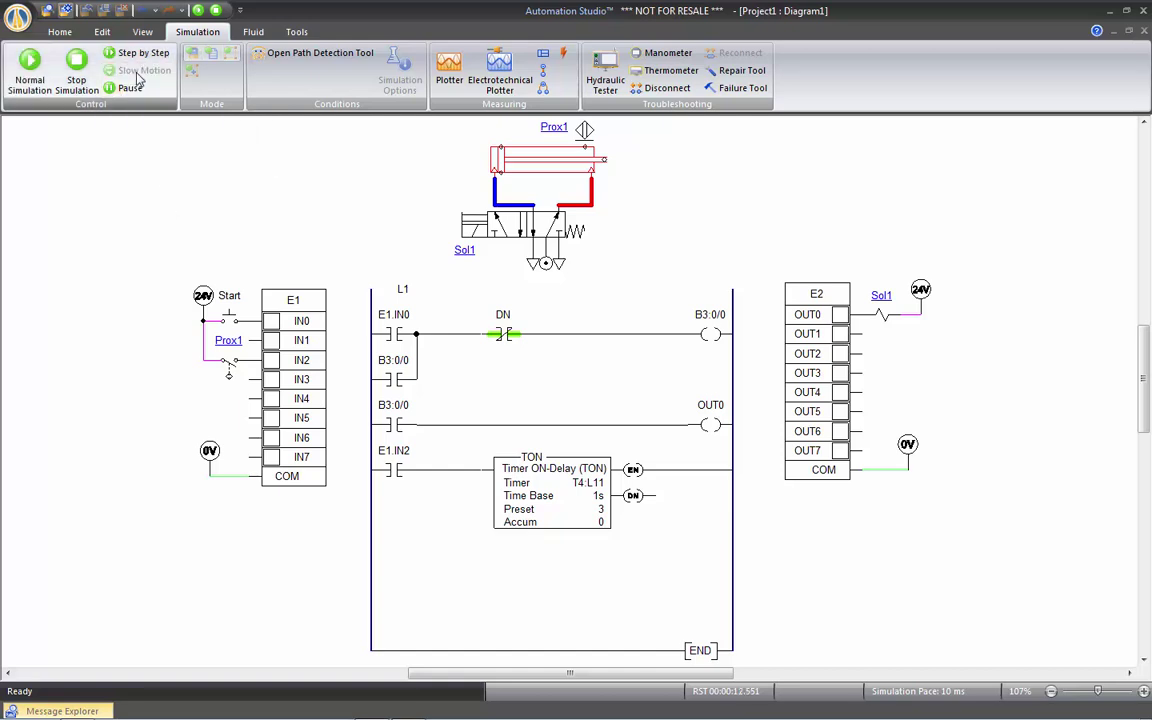
click(214, 302)
click(77, 70)
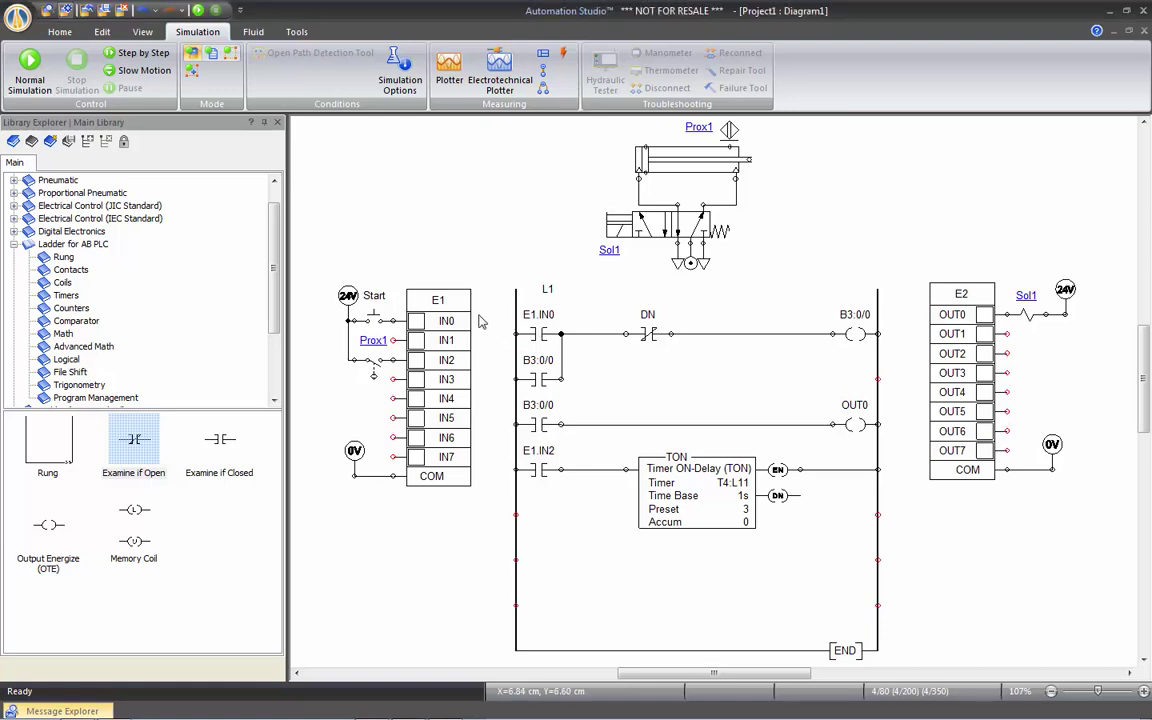
- Change input card E1's address from %IE1/ to I:0/ and turn on Display Address
scroll(480, 321, up, 3)
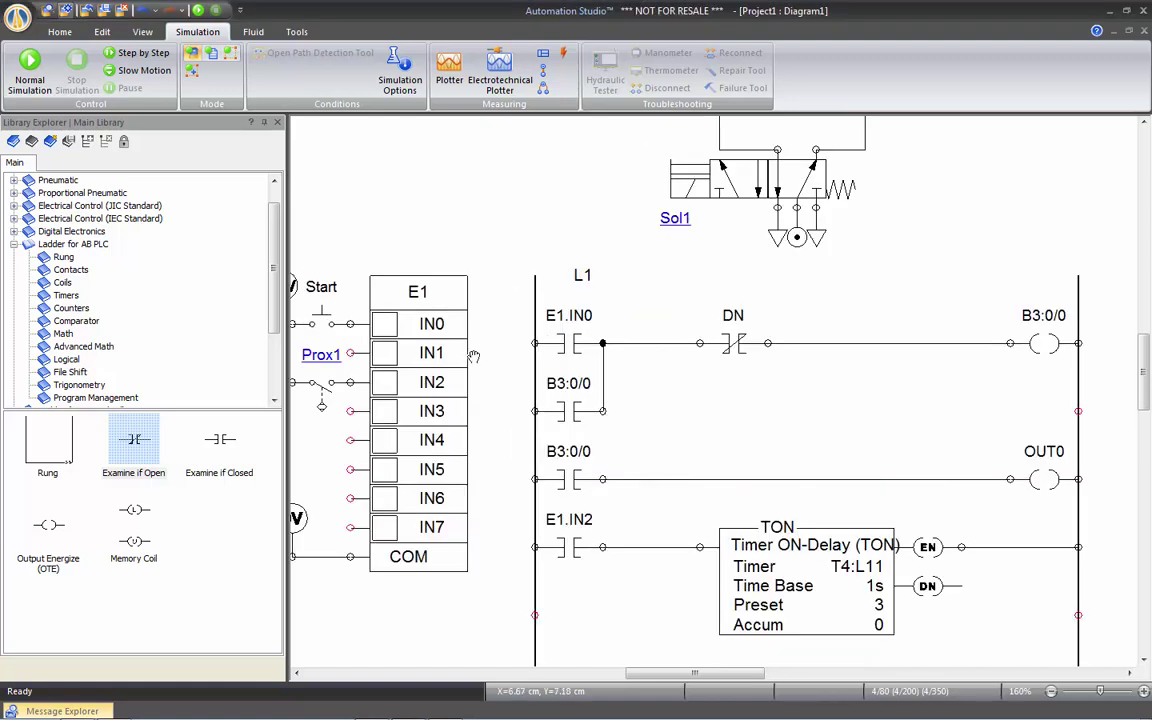
drag(474, 363, 536, 281)
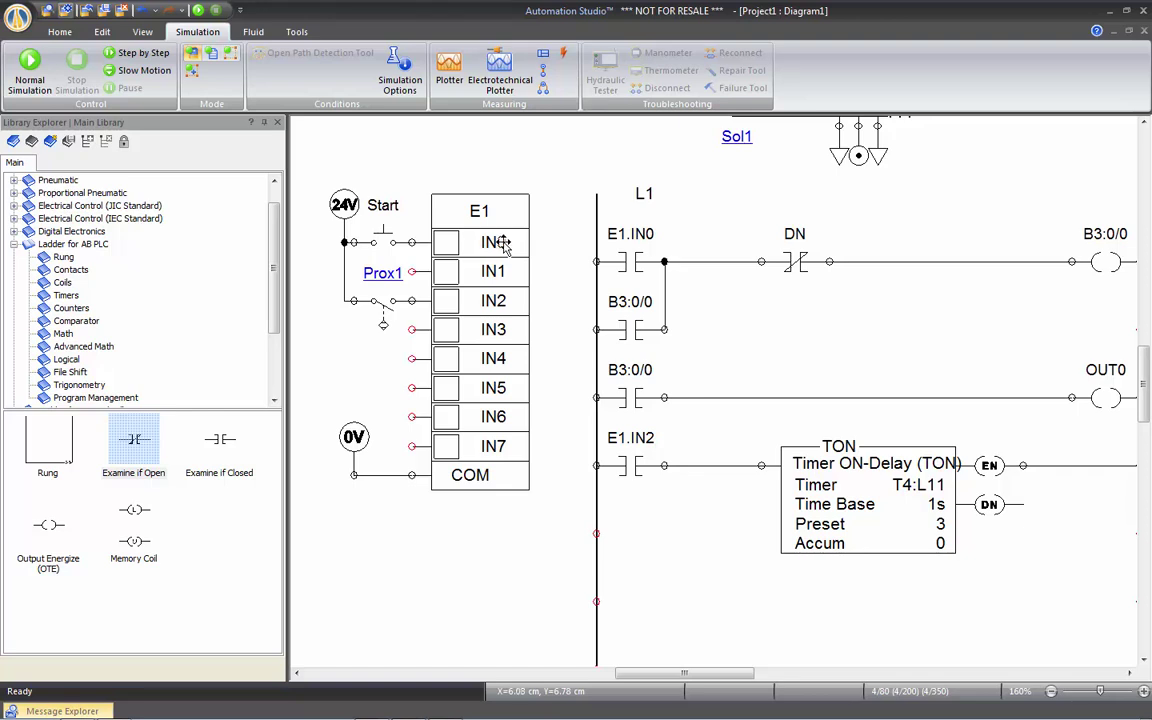
click(493, 243)
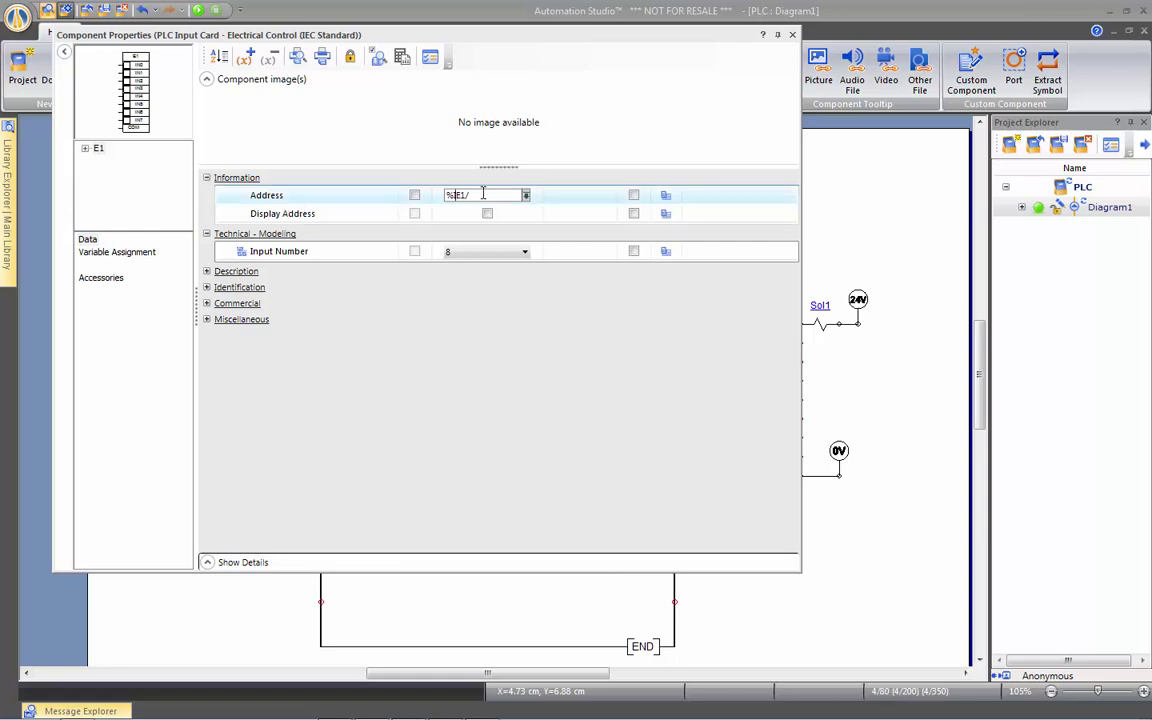
drag(483, 194, 427, 197)
key(BackSpace)
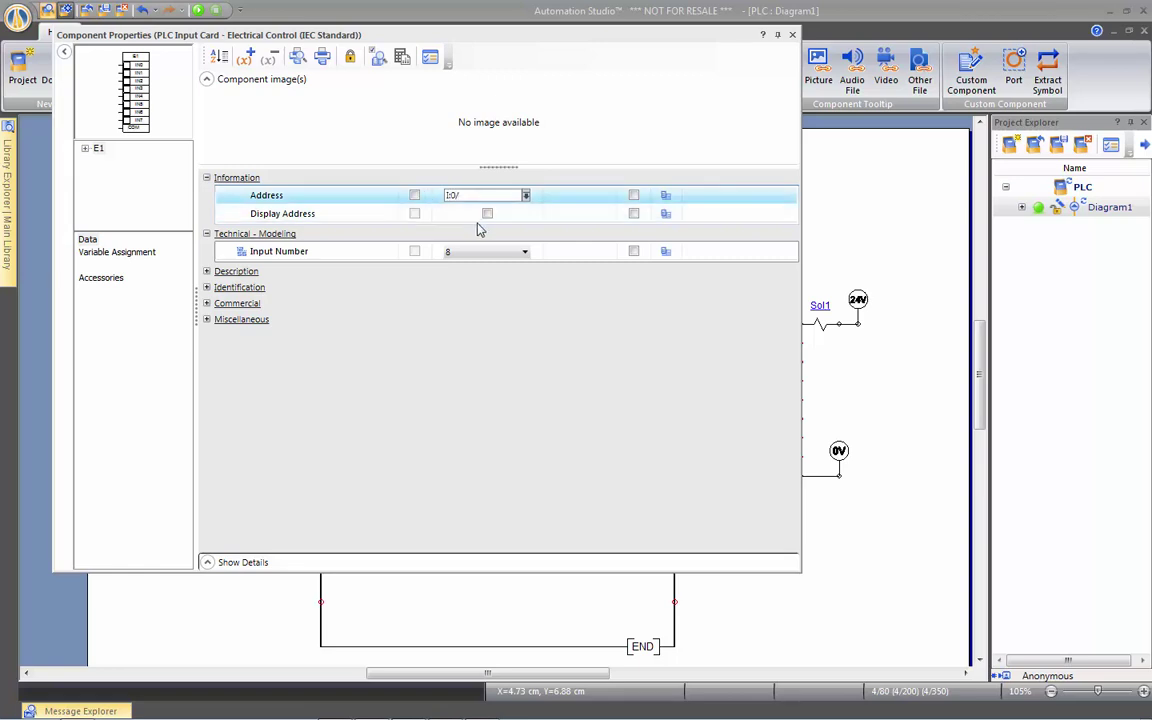
click(487, 215)
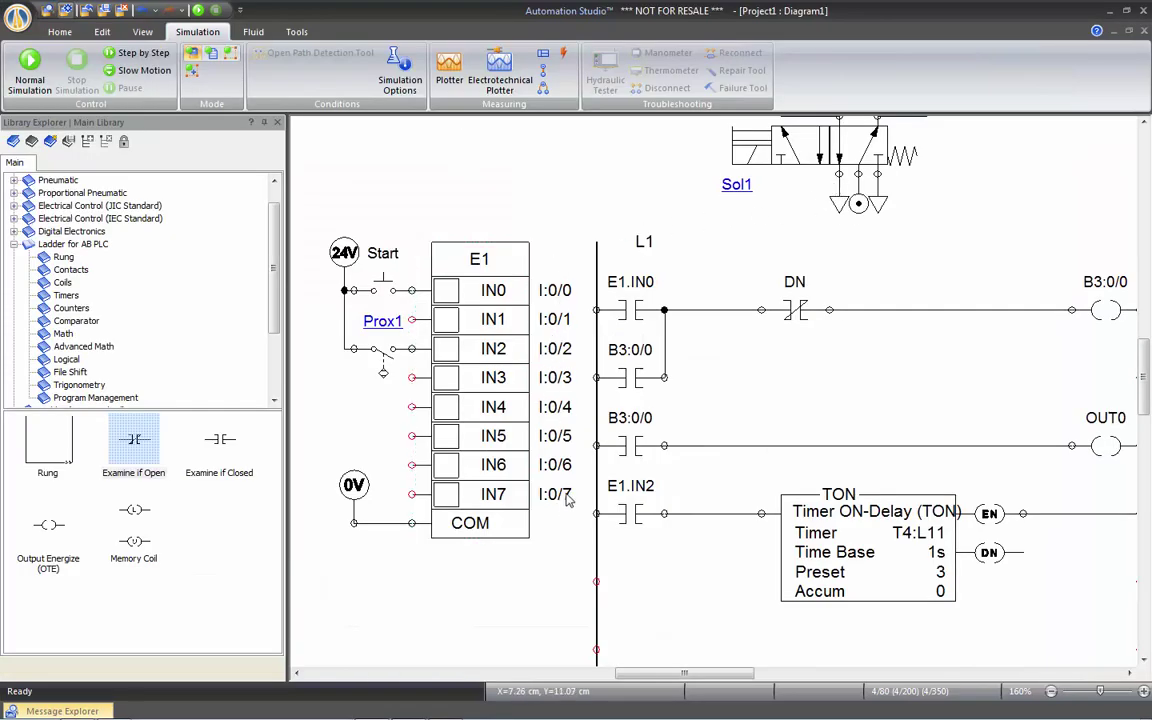
- Display the I:0/0 address on the first-rung E1.IN0 contact and rearrange its labels
click(636, 312)
double_click(636, 312)
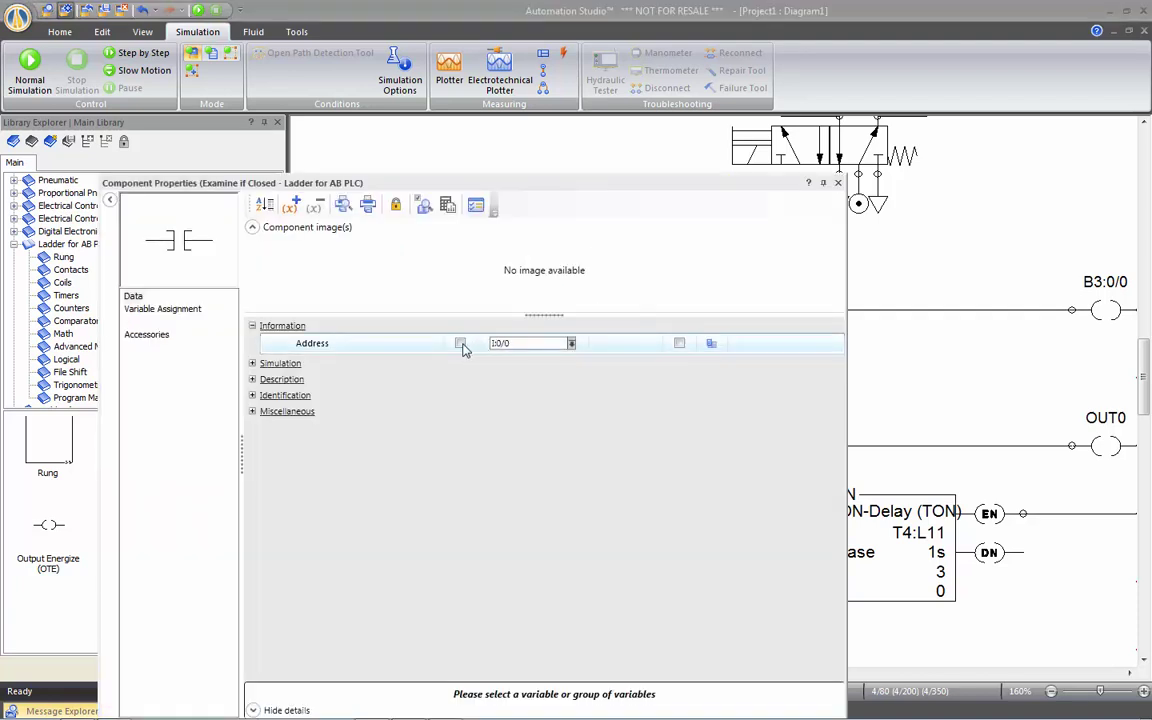
click(460, 344)
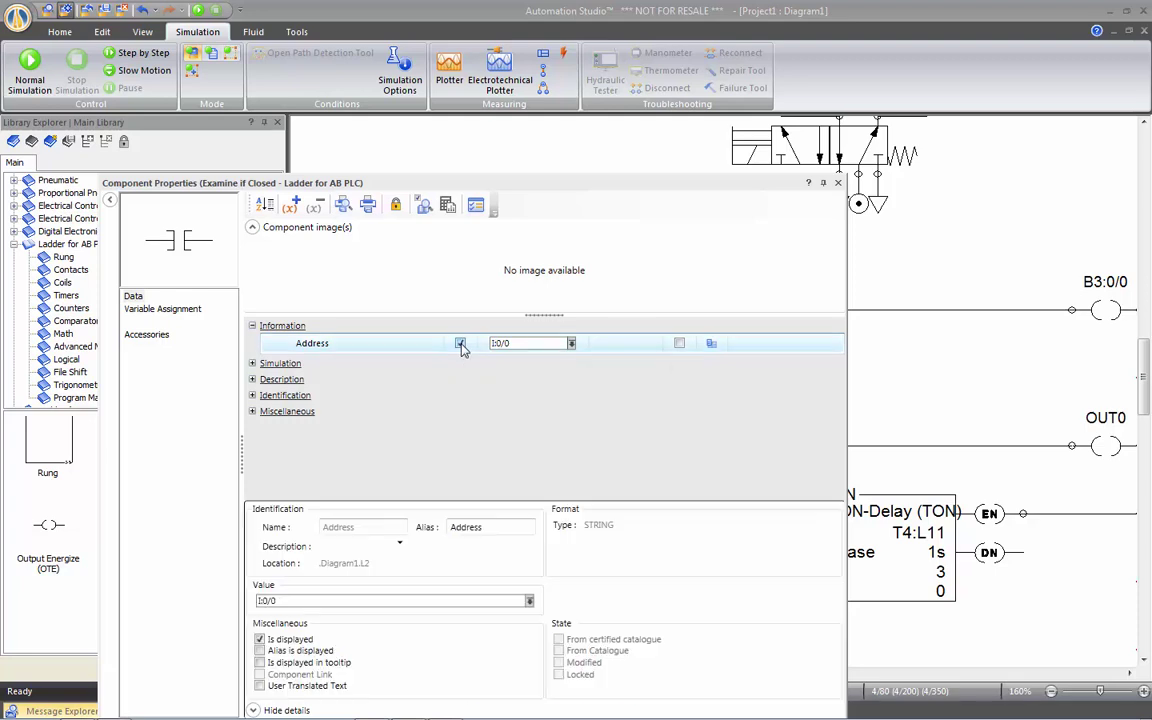
click(838, 183)
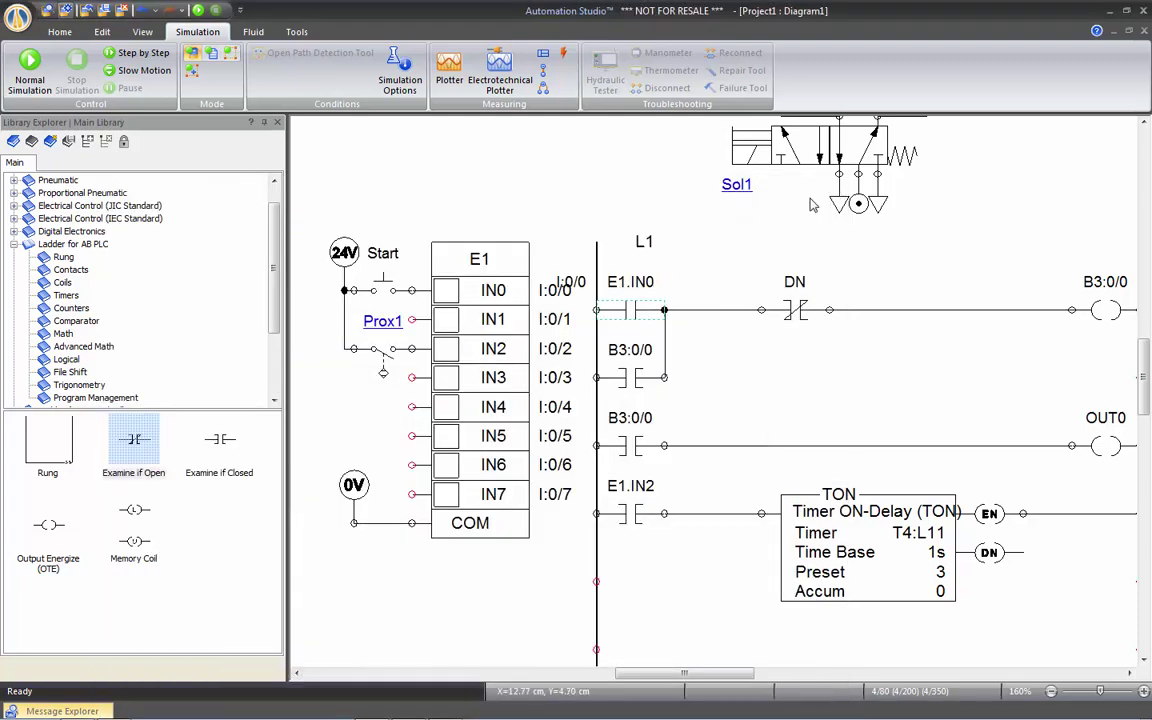
drag(570, 282, 640, 287)
click(619, 239)
drag(619, 239, 632, 296)
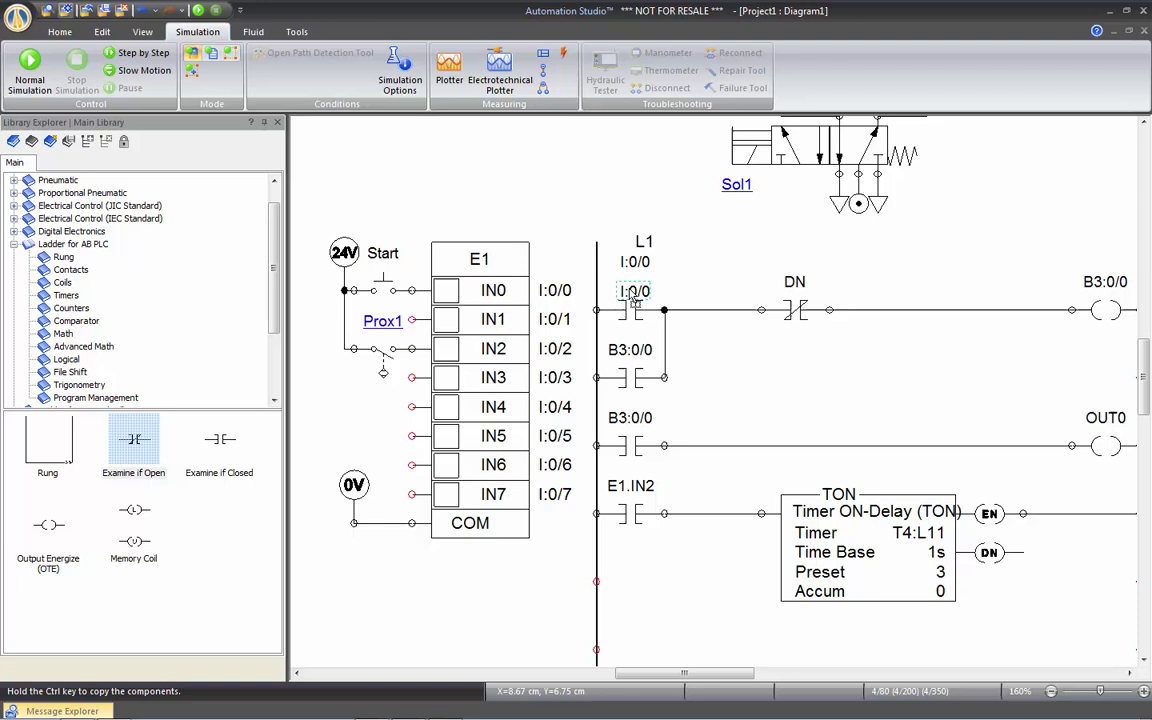
- Display the I:0/2 address on the fourth-rung E1.IN2 contact and rearrange its labels
click(634, 514)
double_click(634, 514)
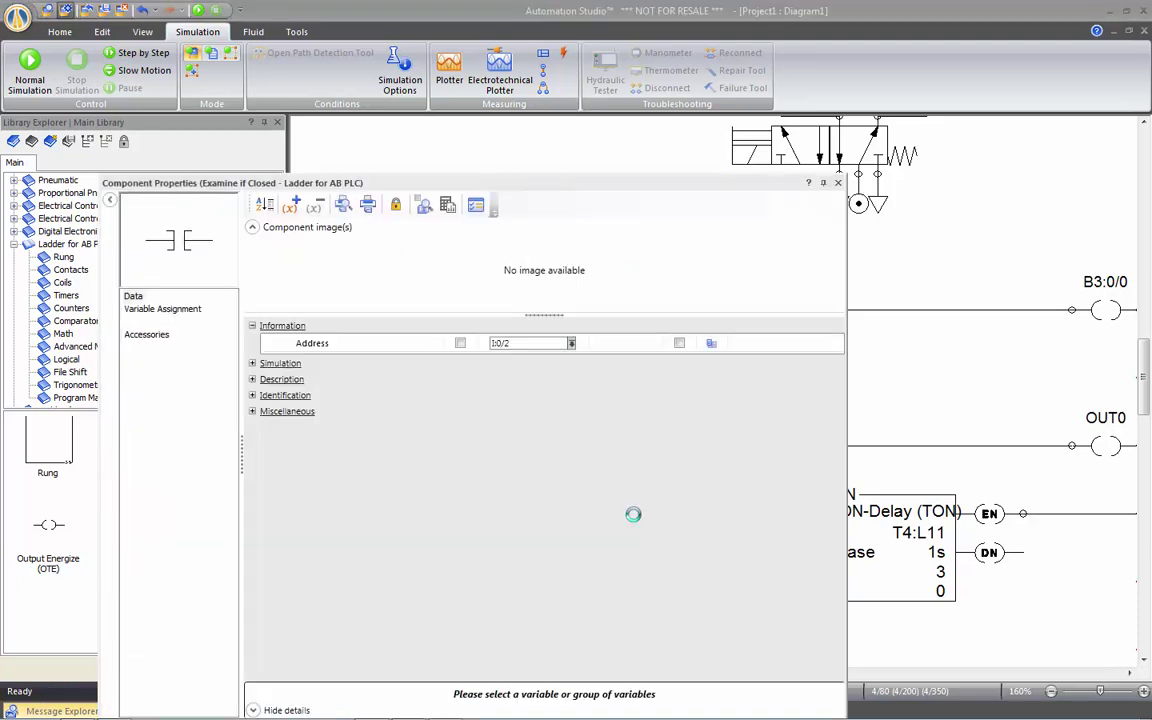
click(462, 345)
click(460, 343)
click(838, 182)
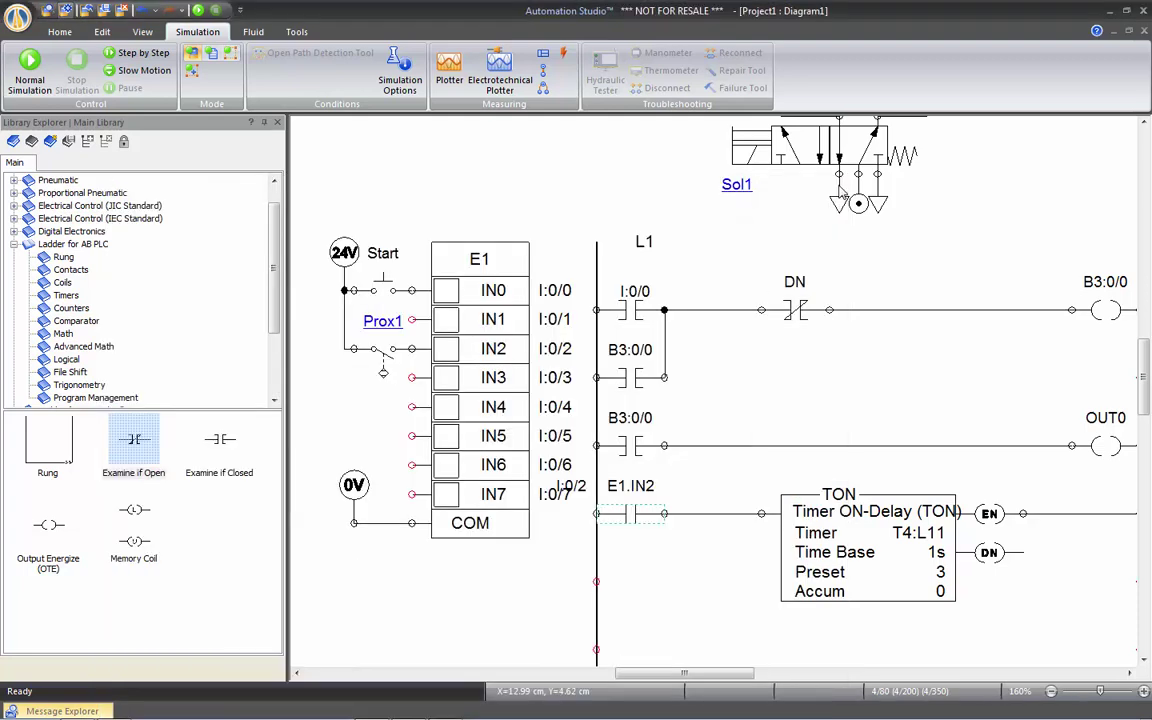
drag(585, 492, 682, 487)
mouse_move(620, 493)
mouse_down()
mouse_move(620, 460)
mouse_move(637, 500)
mouse_up()
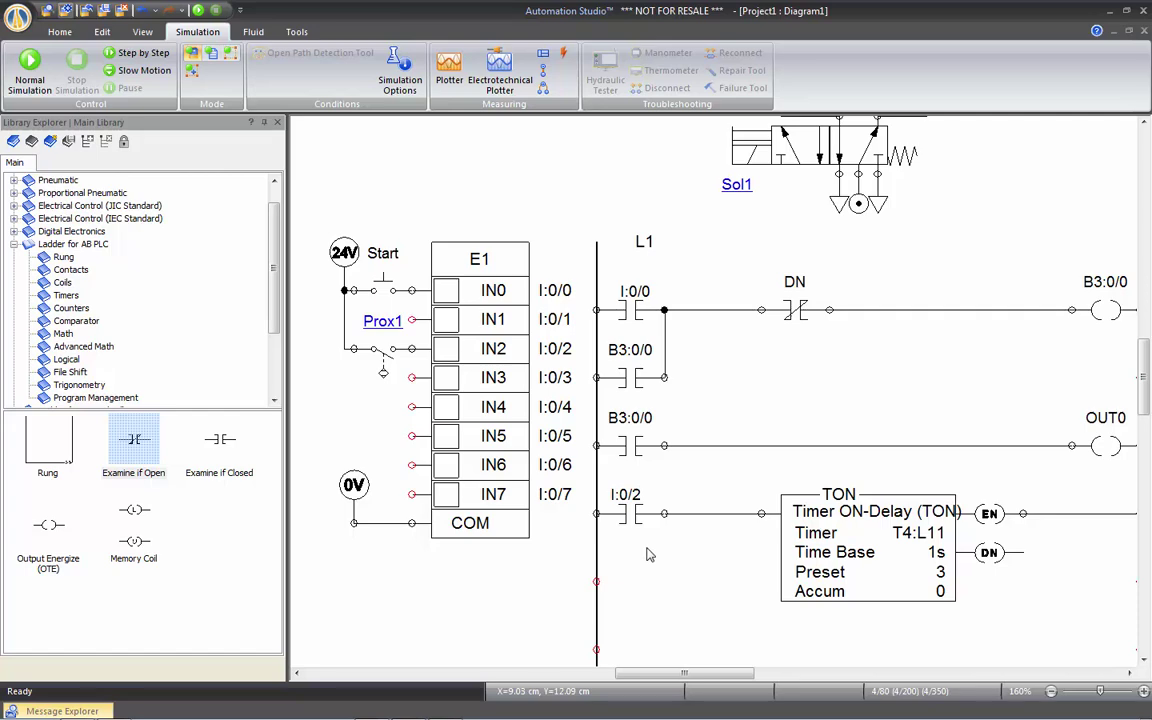
- Copy the I:0/2 contact onto the empty fifth rung and reassign it to input IN6
scroll(650, 530, down, 3)
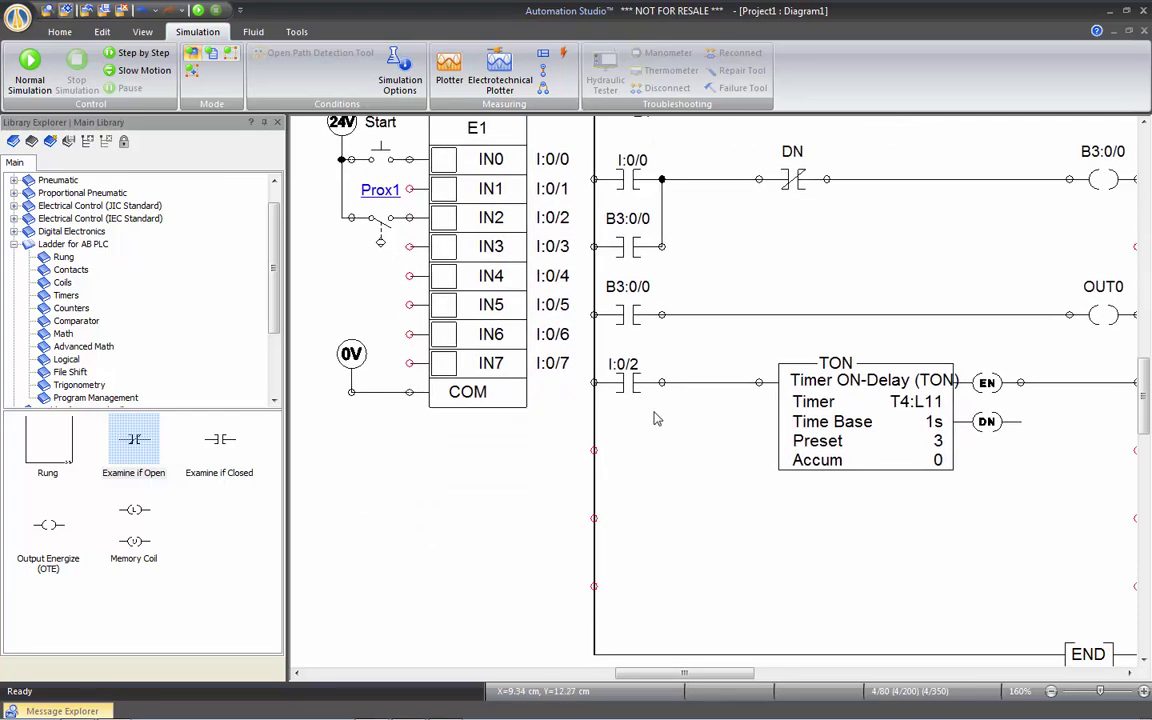
drag(630, 382, 635, 528)
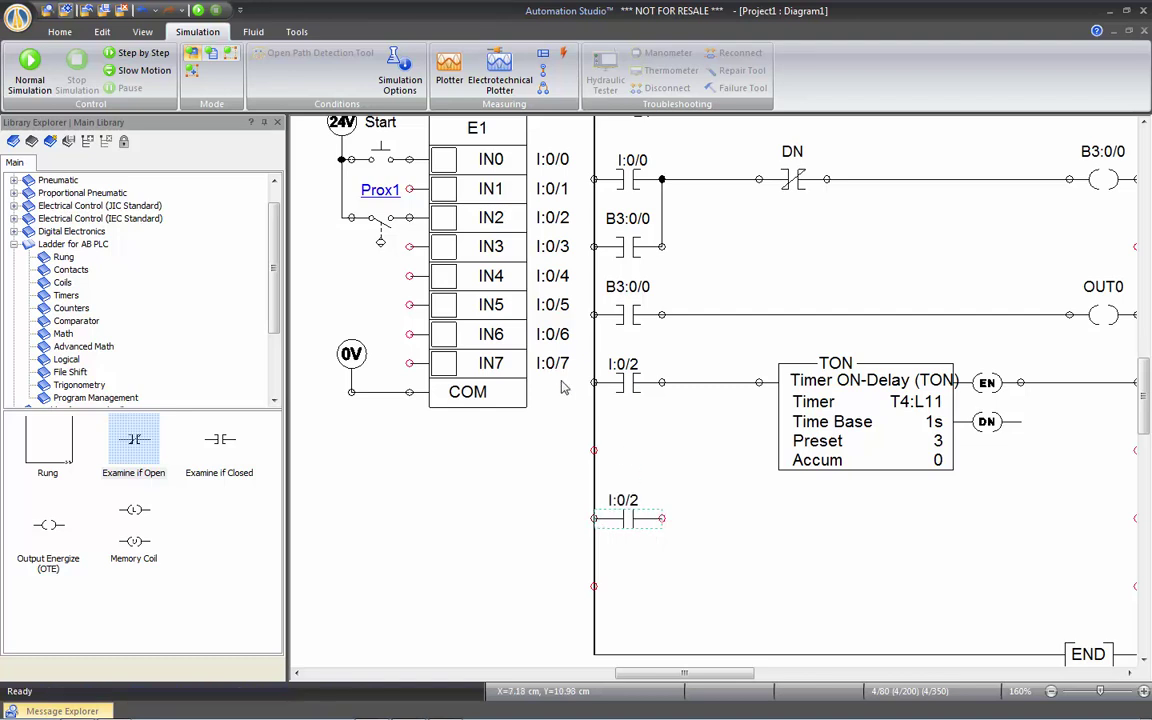
double_click(624, 519)
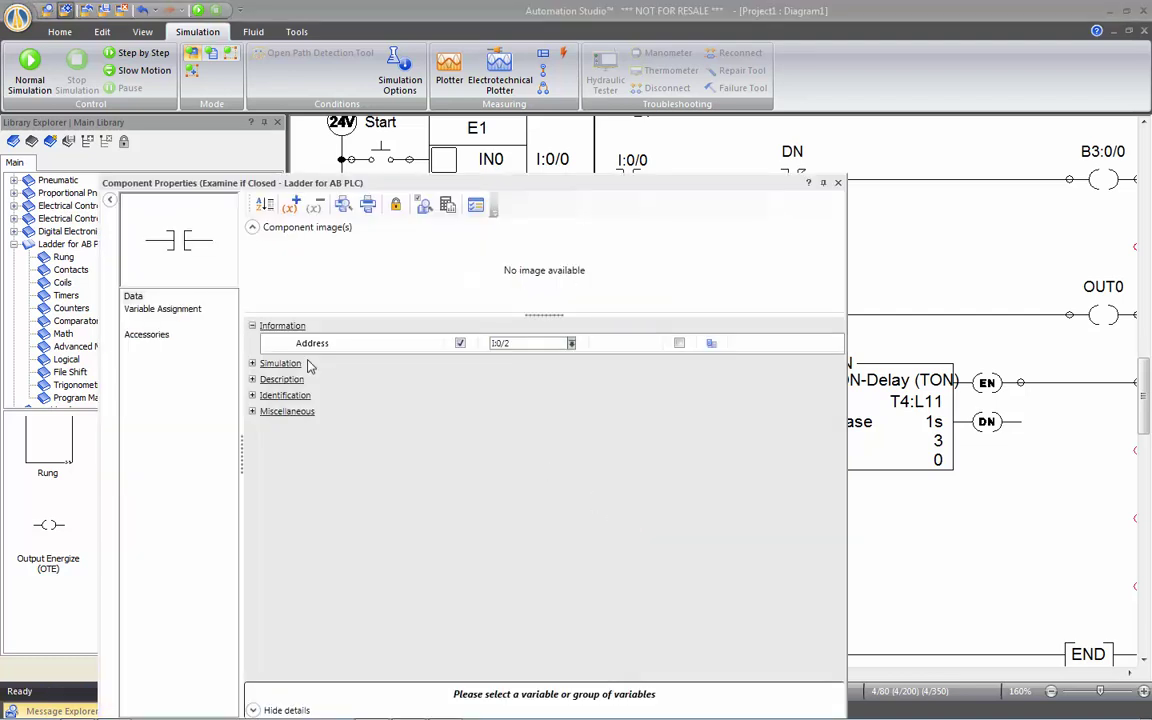
click(165, 309)
text(d)
click(568, 244)
text(i)
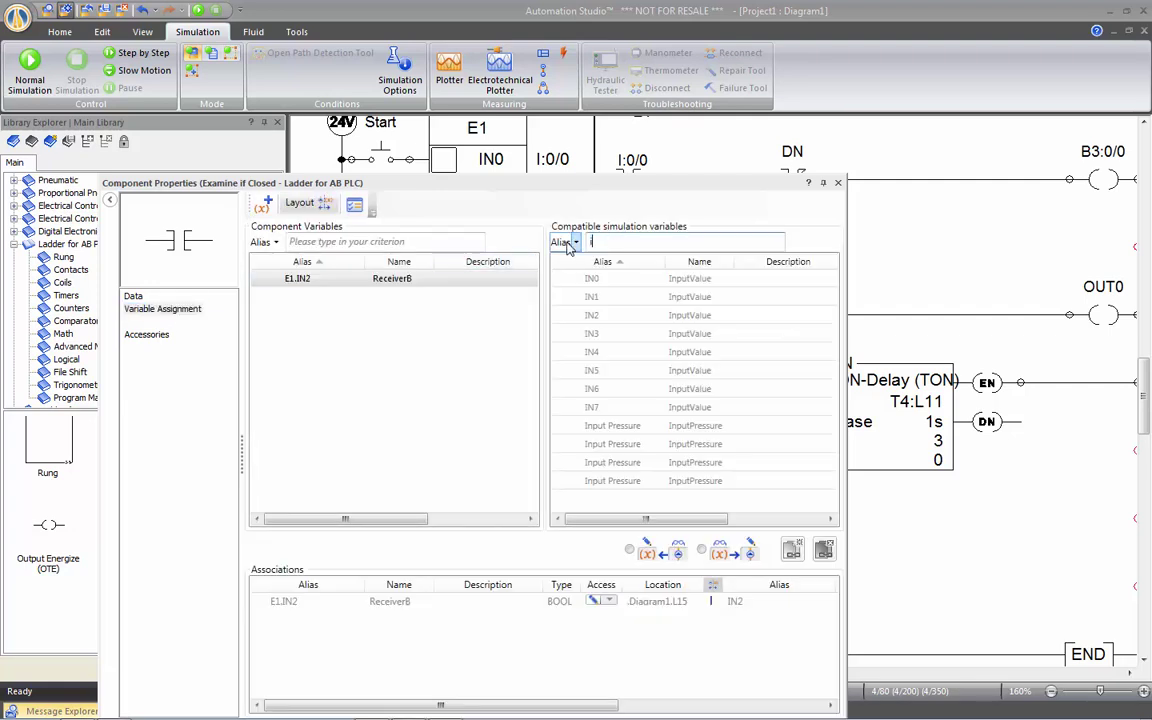
double_click(604, 391)
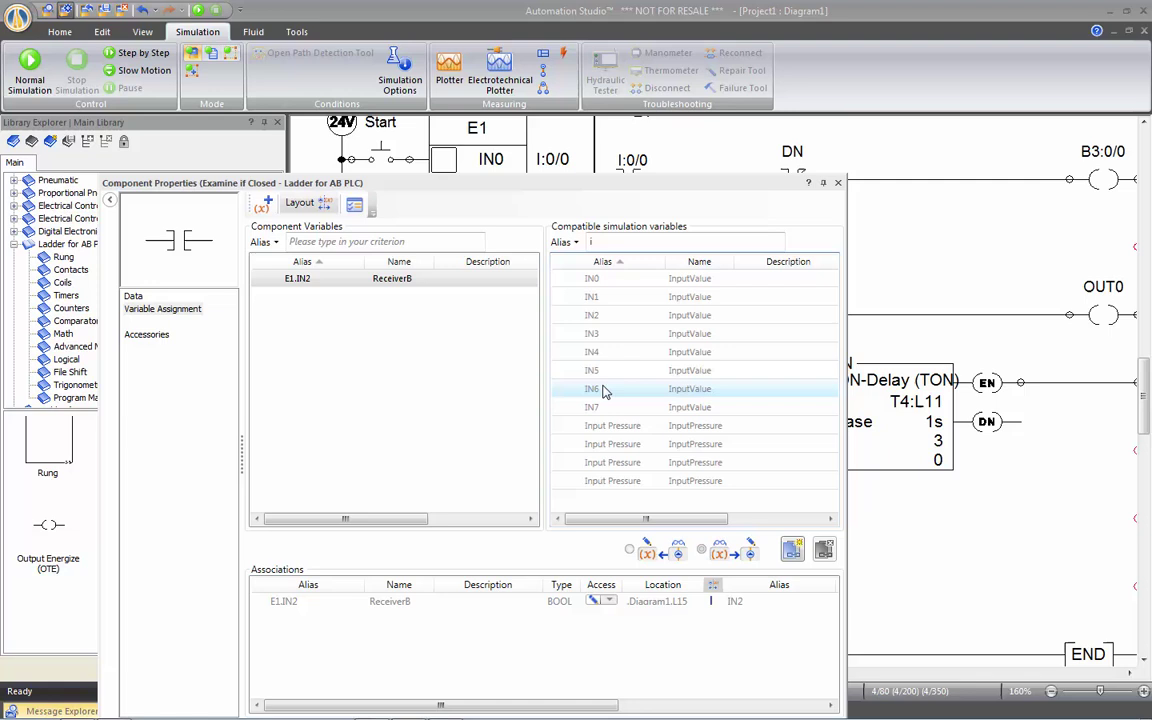
click(838, 182)
click(645, 499)
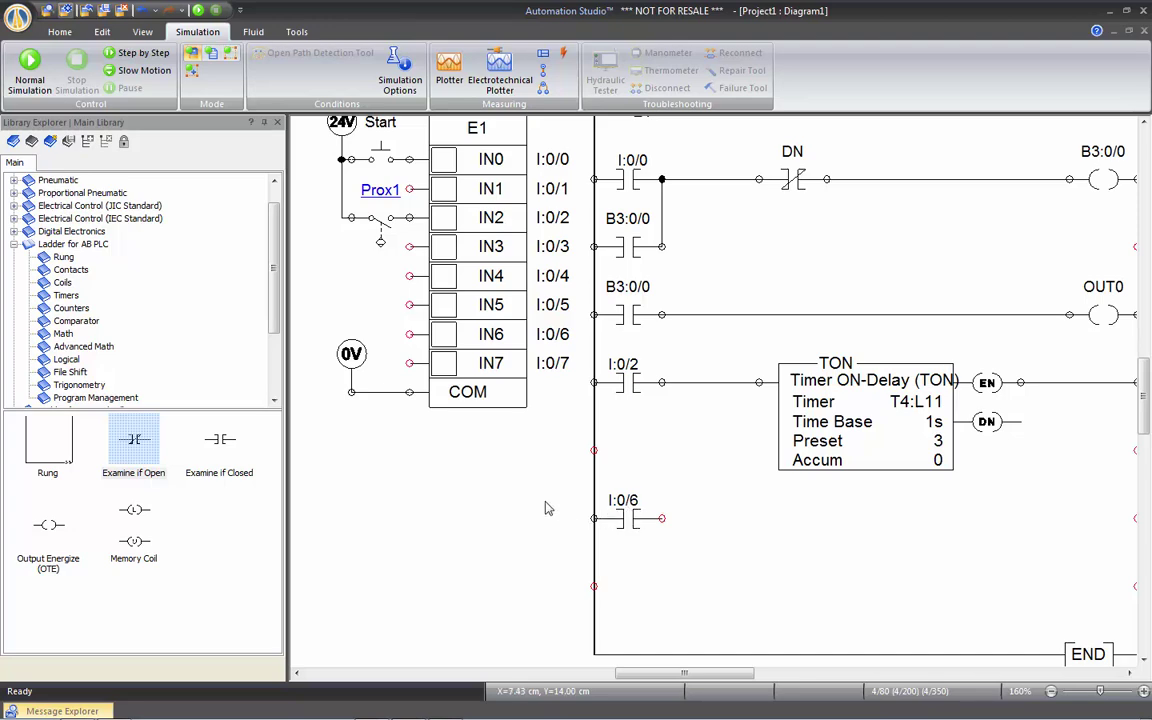
scroll(537, 501, down, 2)
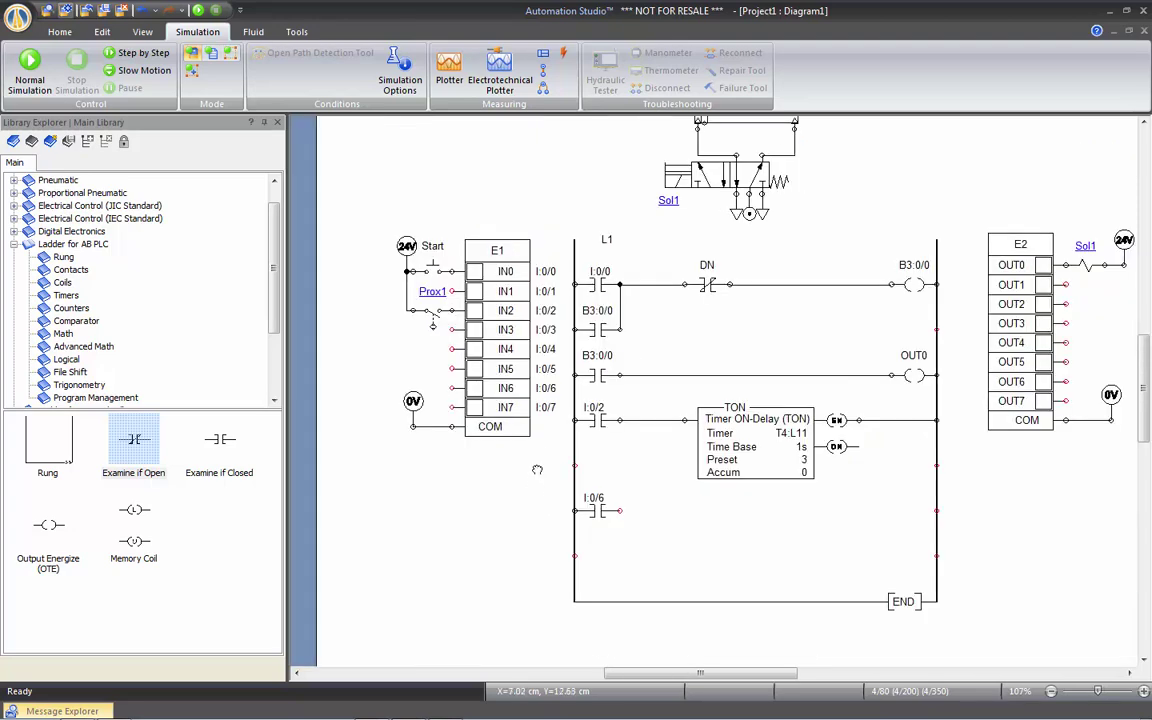
scroll(527, 478, up, 2)
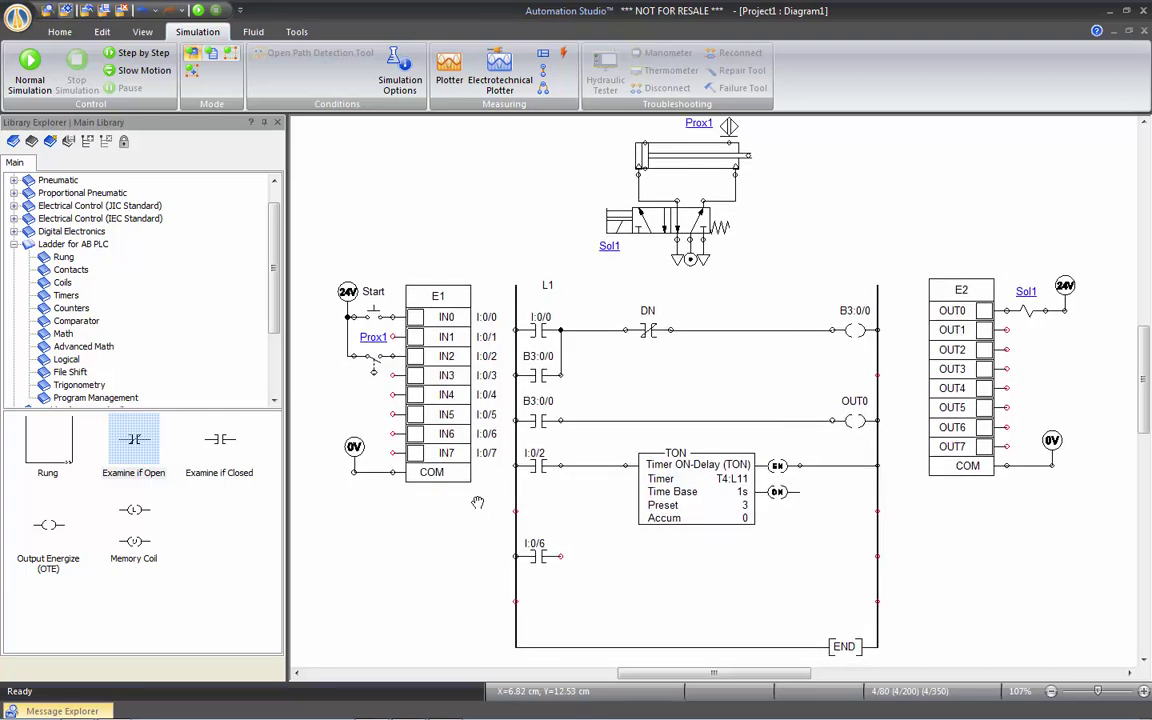